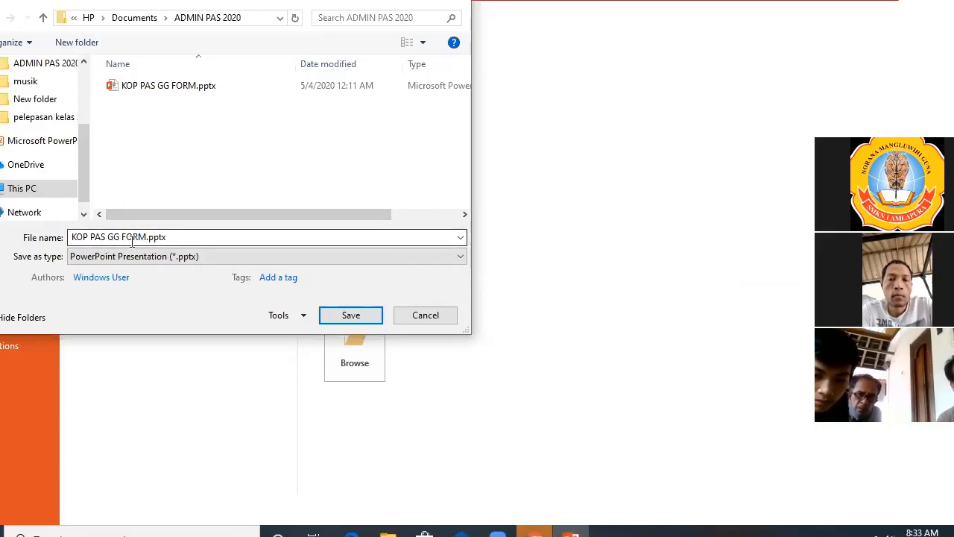
Change the name of the file being saved to KOP PAT PPKN 2020, without the extension
click(146, 237)
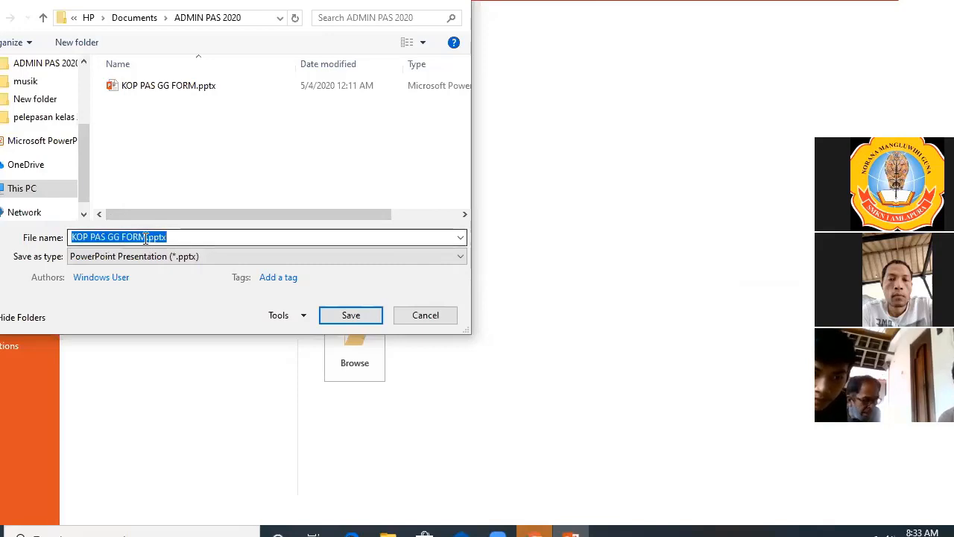
click(146, 237)
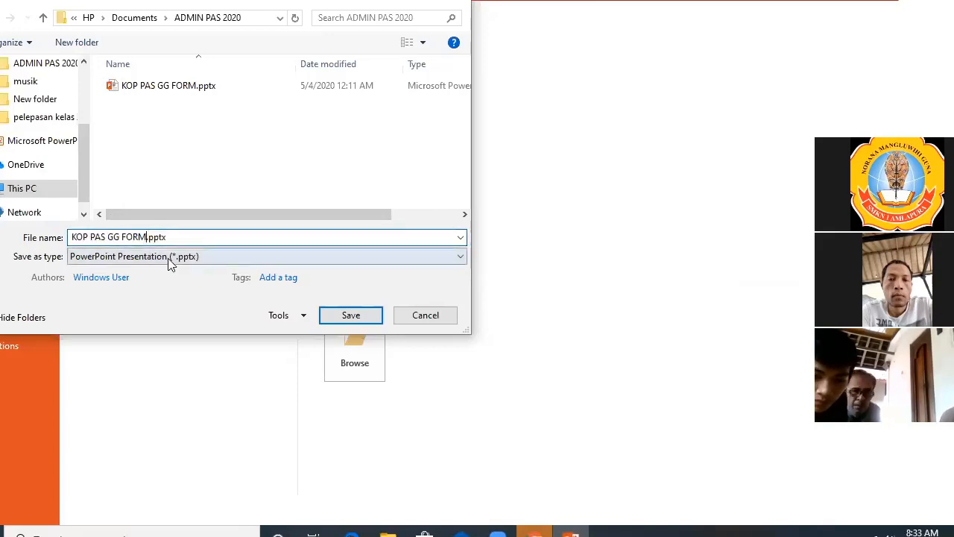
key(BackSpace)
key(BackSpace)
key(BackSpace)
key(BackSpace)
key(BackSpace)
key(BackSpace)
key(BackSpace)
key(BackSpace)
key(BackSpace)
key(BackSpace)
key(BackSpace)
key(BackSpace)
key(BackSpace)
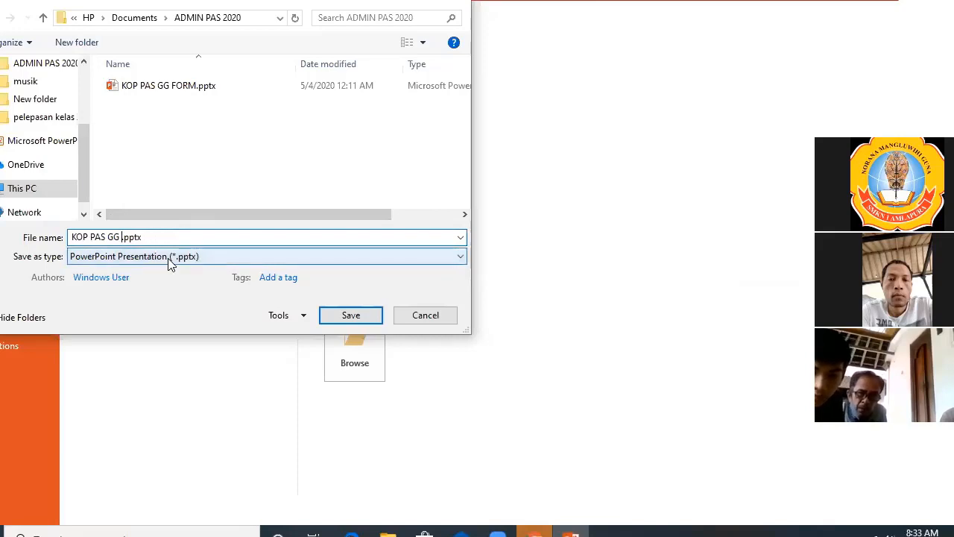
key(BackSpace)
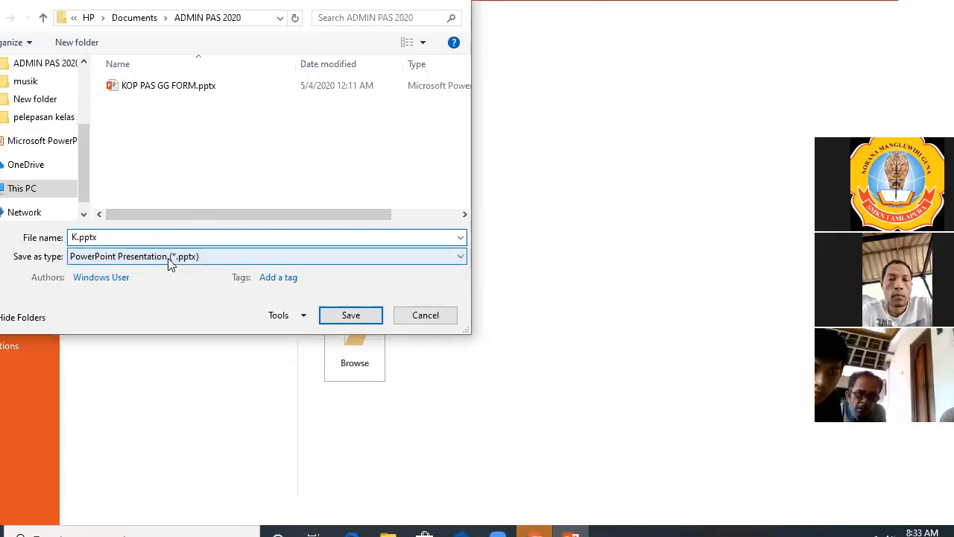
text(OP)
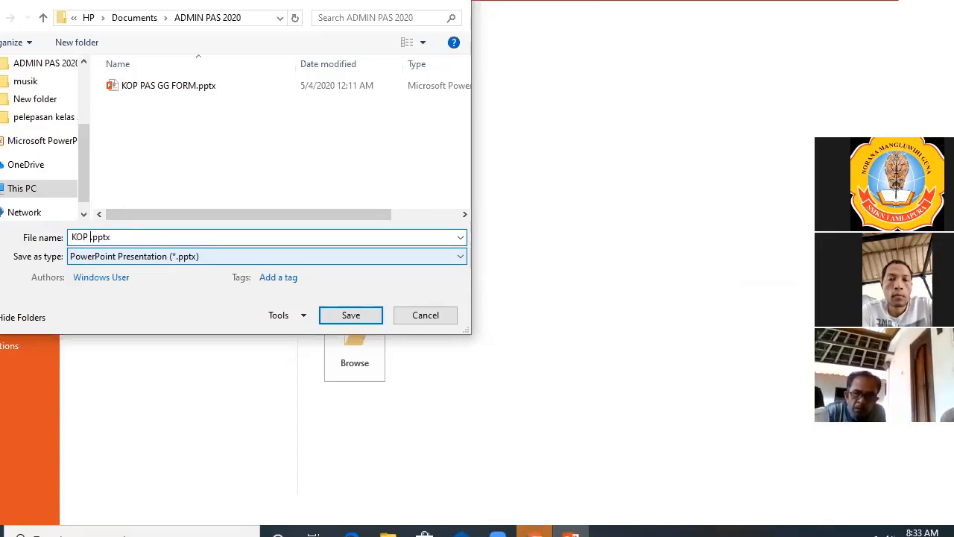
text( PAT)
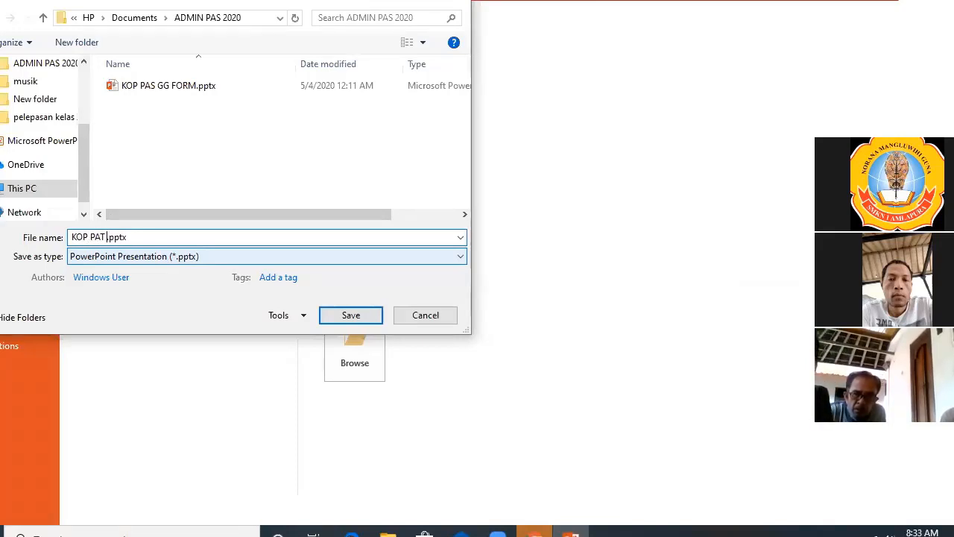
text( PPKN )
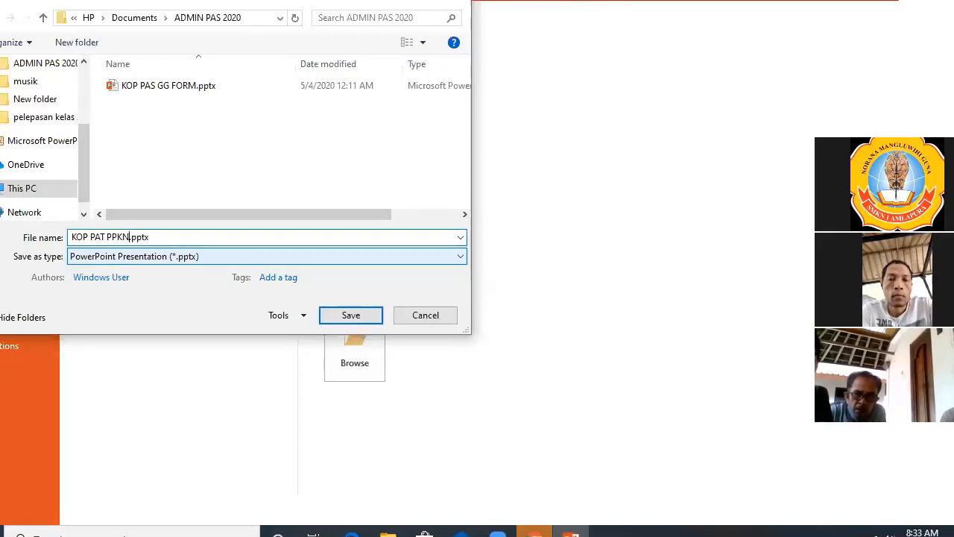
text(2020)
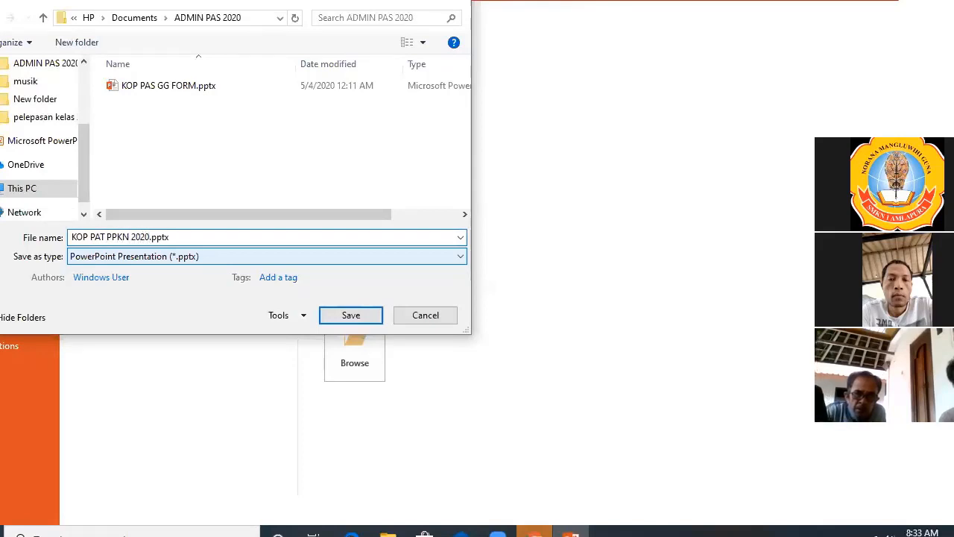
click(175, 237)
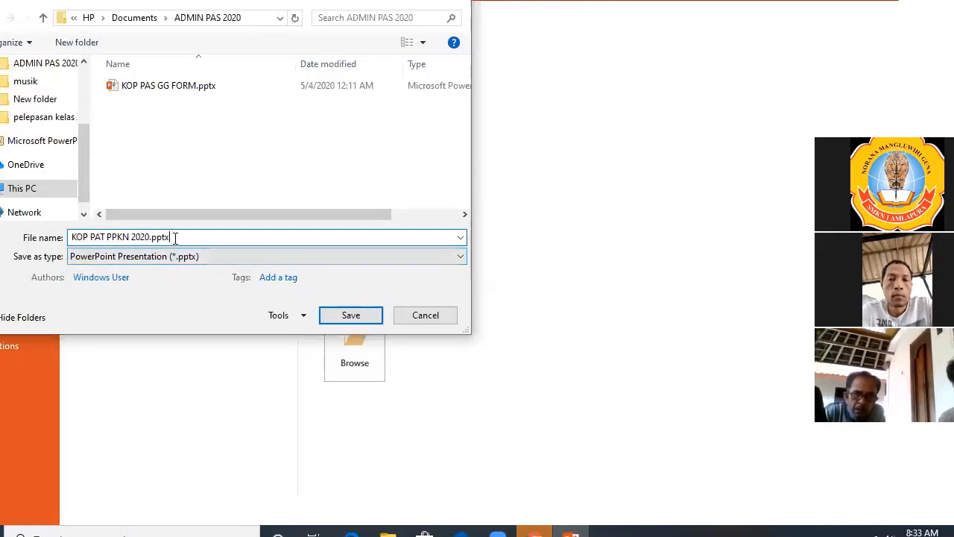
key(BackSpace)
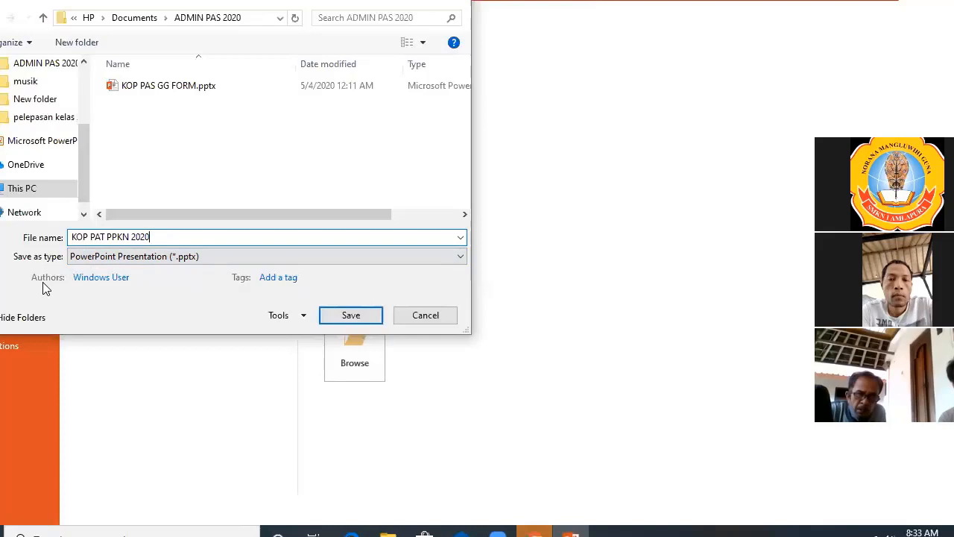
click(74, 278)
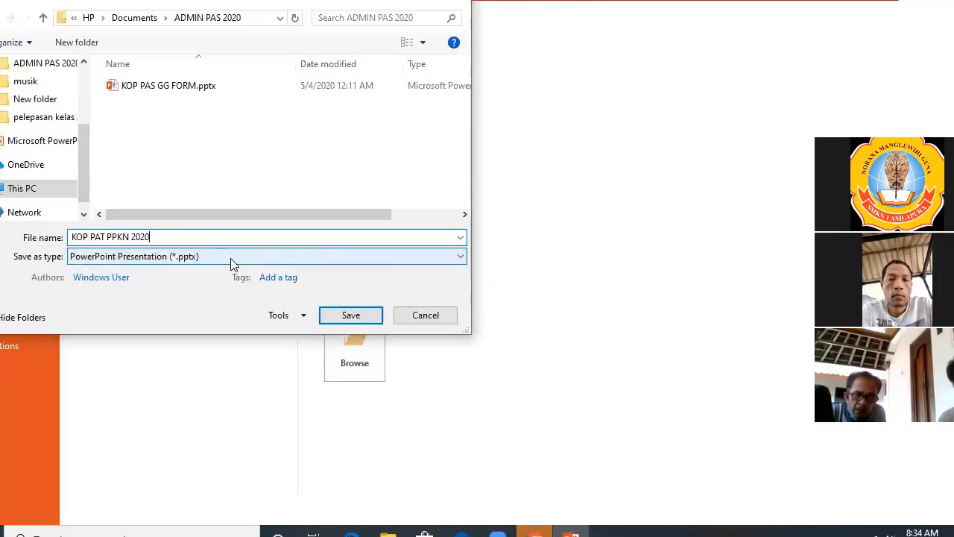
Save the letterhead in PNG Portable Network Graphics Format in the ADMIN PAS 2020 folder, exporting only the current slide
click(461, 257)
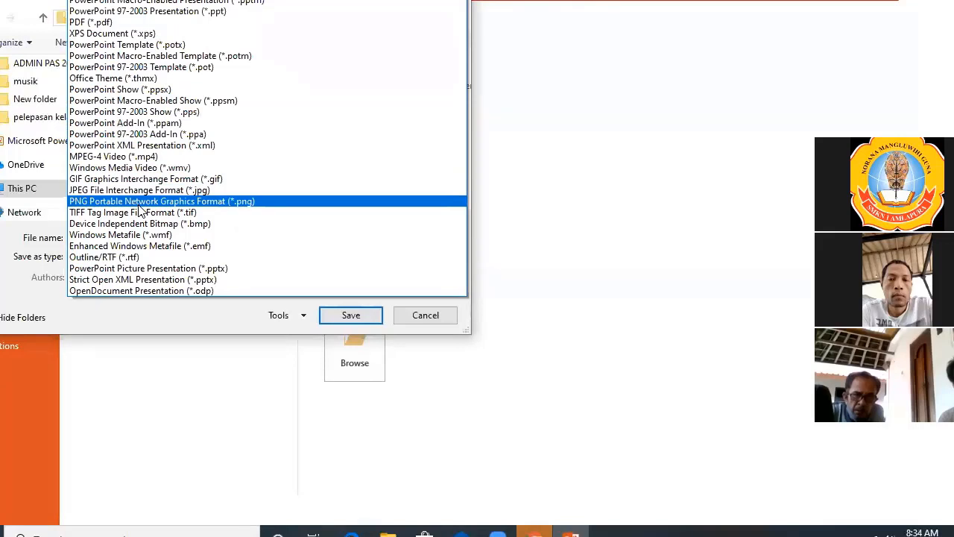
click(541, 255)
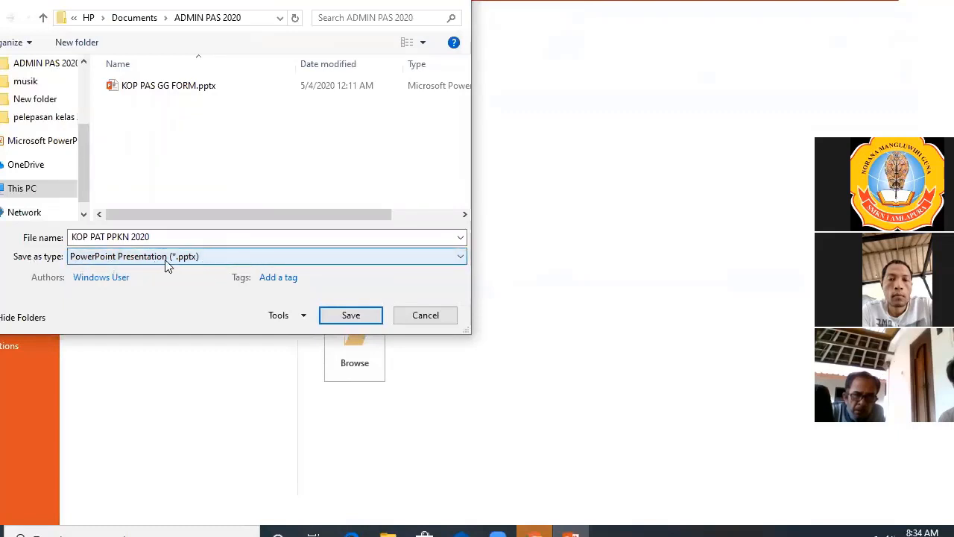
click(459, 258)
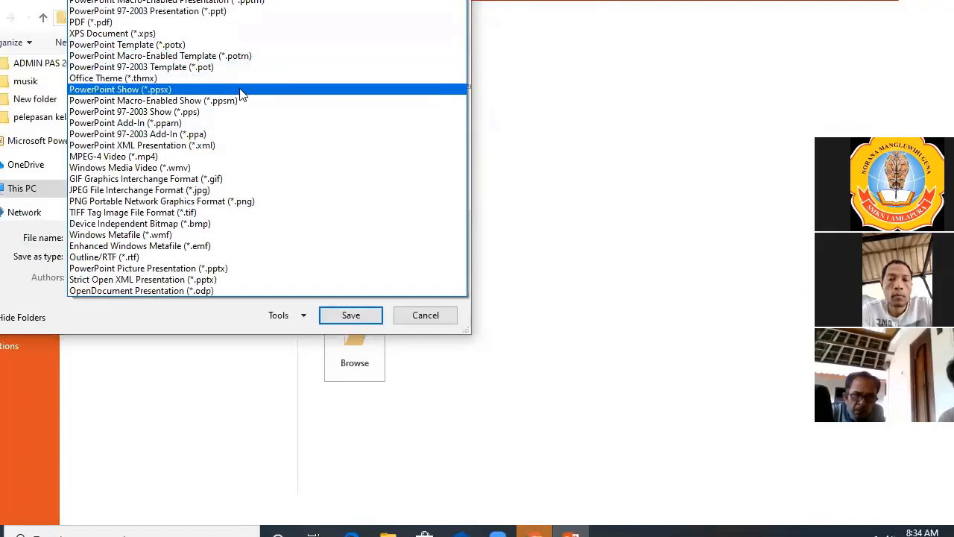
click(190, 201)
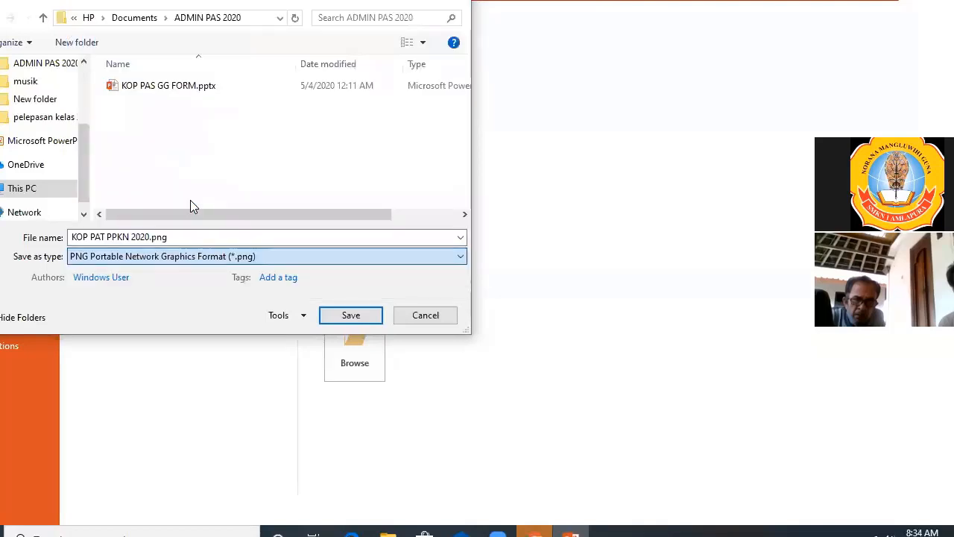
click(350, 315)
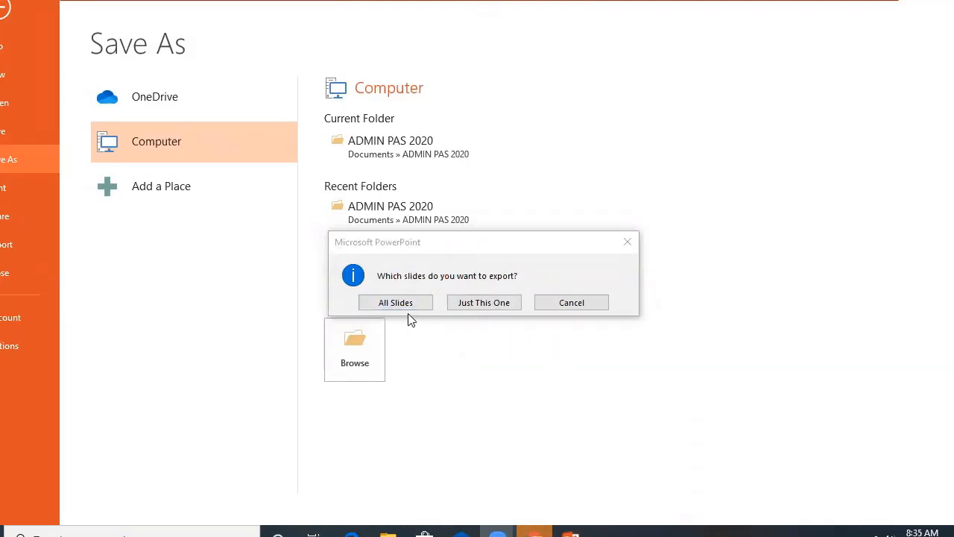
click(493, 304)
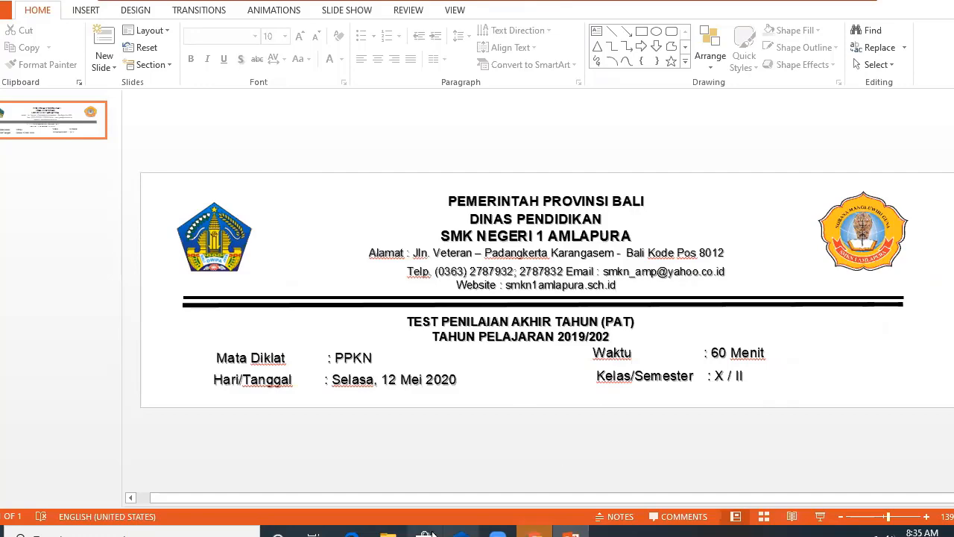
Switch to File Explorer and locate the exported KOP PAT PPKN 2020.png in the ADMIN PAS 2020 folder under Documents
mouse_move(392, 534)
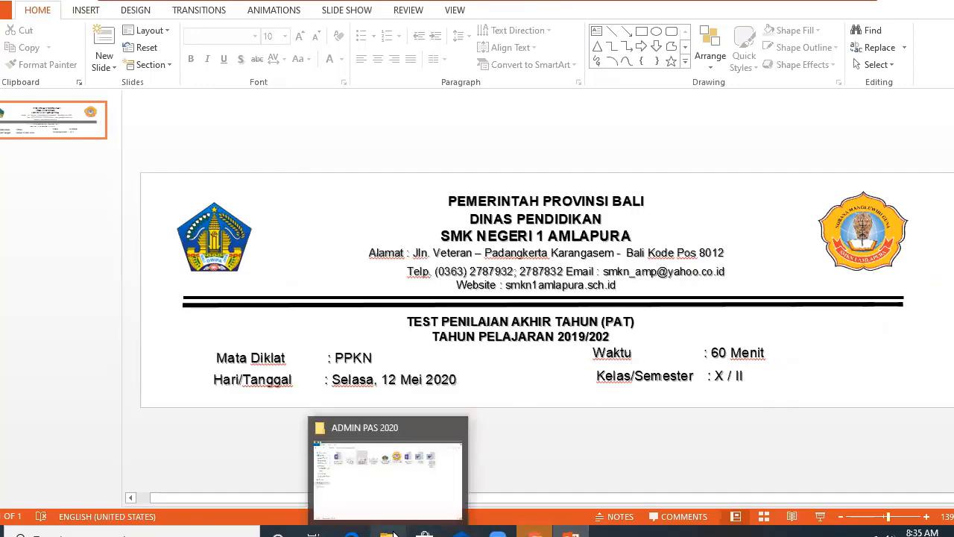
click(383, 489)
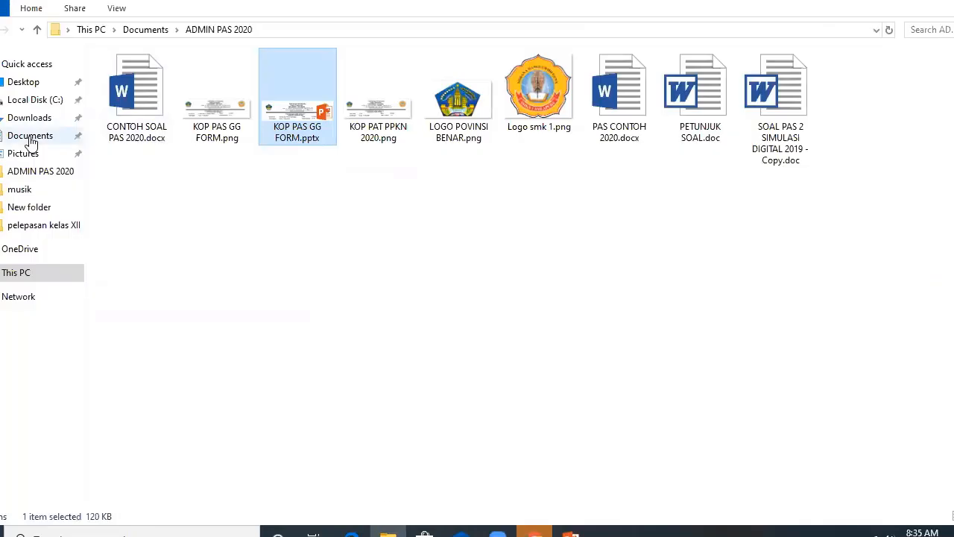
click(30, 136)
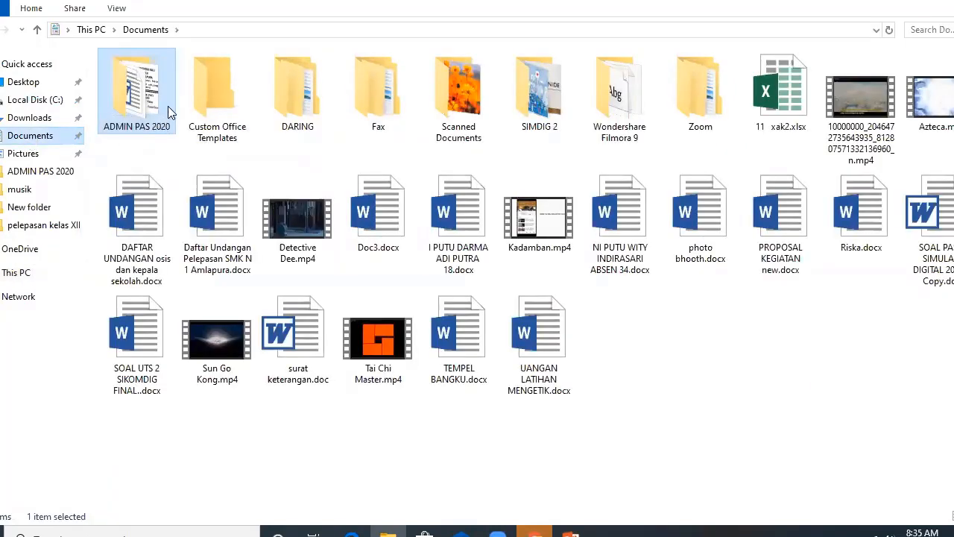
double_click(162, 89)
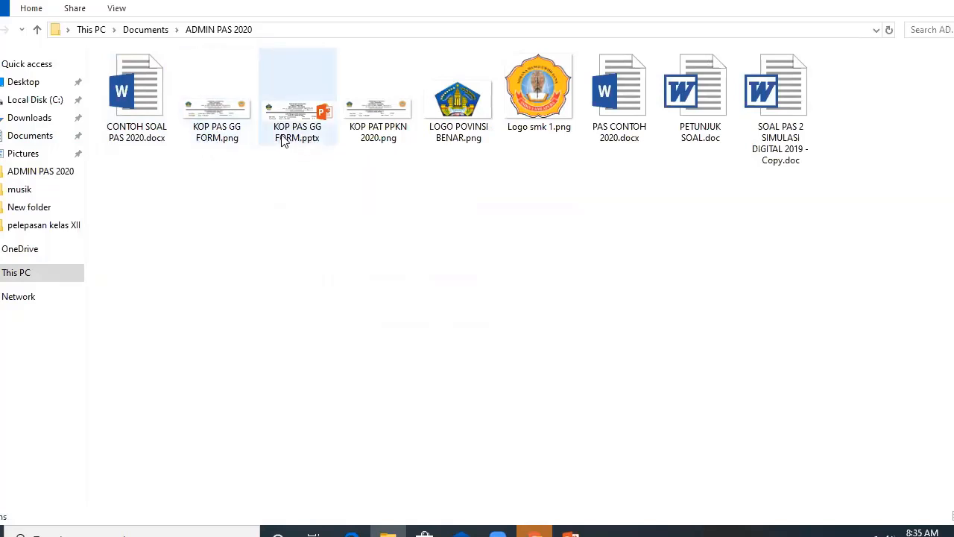
click(382, 140)
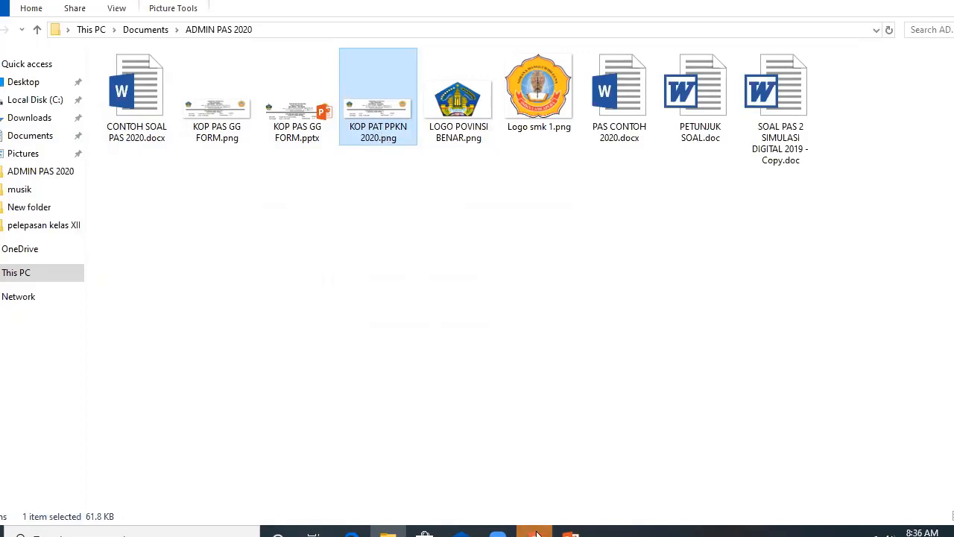
Open the Word document SOAL PAS 2 SIMULASI DIGITAL 2019 - Copy.doc from the ADMIN PAS 2020 folder
mouse_move(538, 533)
mouse_move(795, 128)
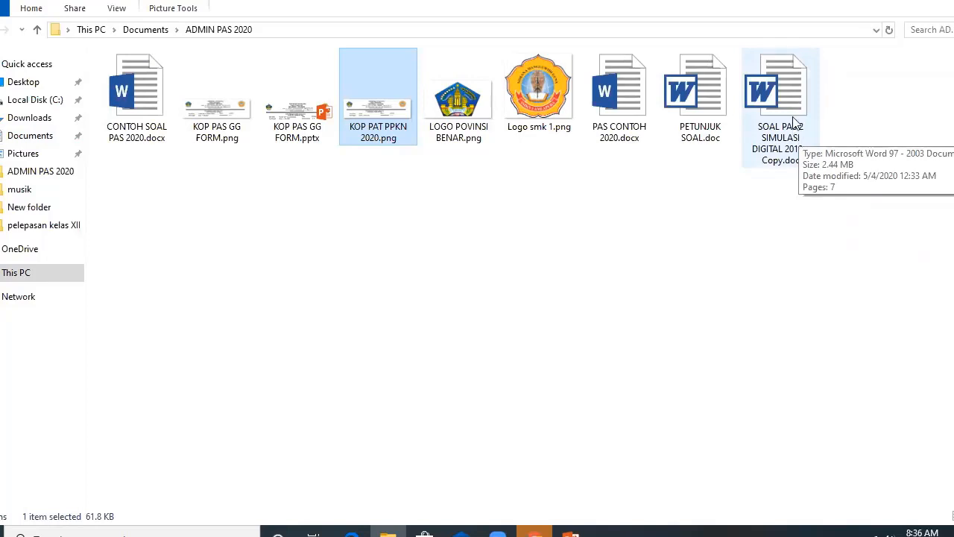
double_click(794, 122)
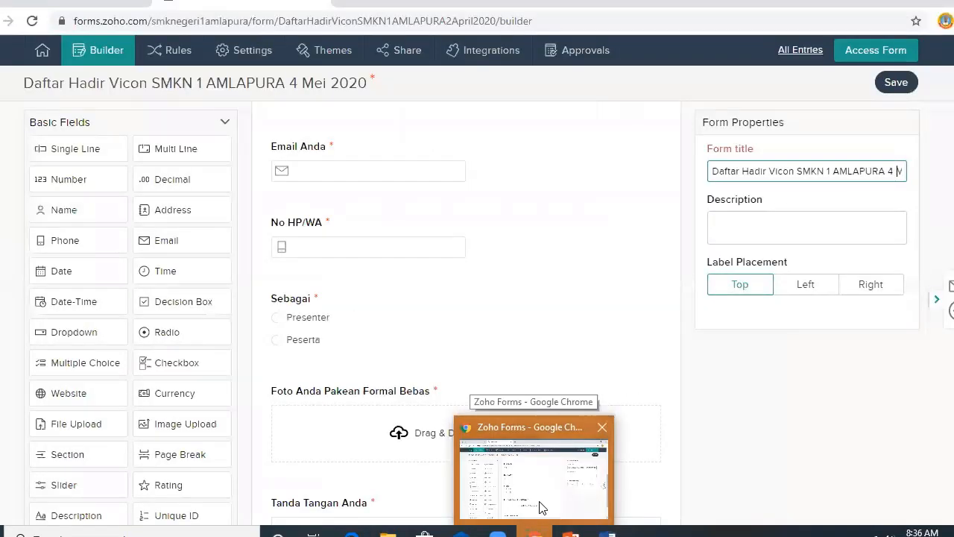
Switch to Google Chrome and open Google Drive in a new tab
click(542, 508)
key(ctrl+t)
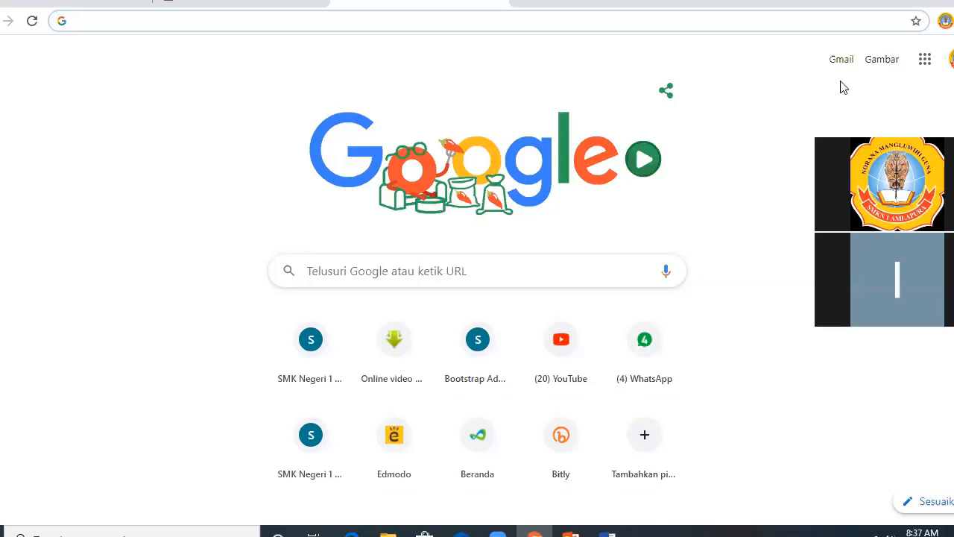
click(926, 62)
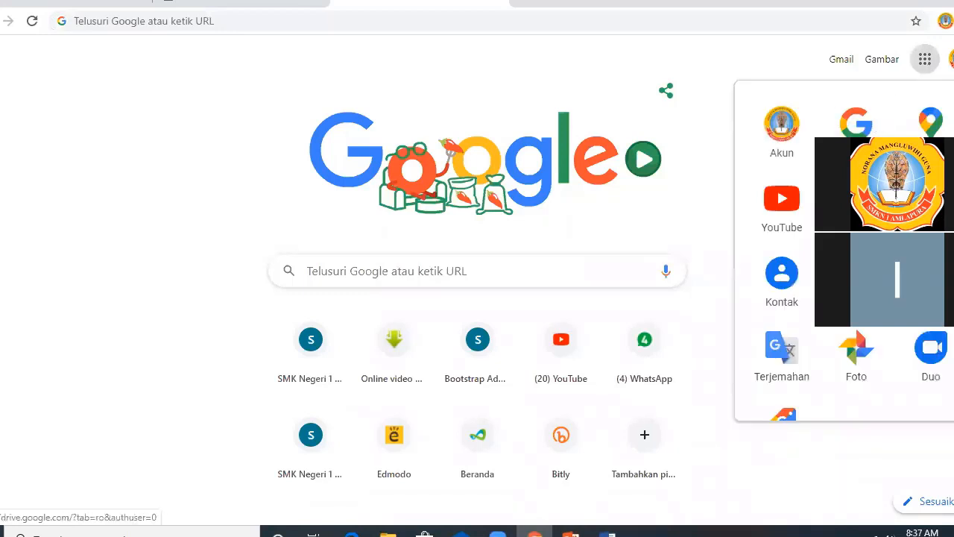
click(856, 276)
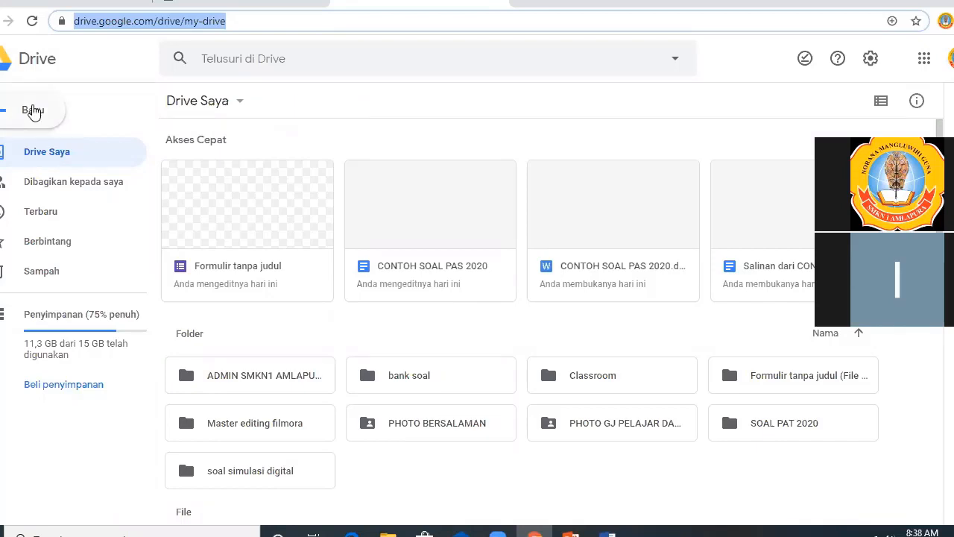
Create a new folder named PAT PPKN 2020 in My Drive (Drive Saya)
click(30, 116)
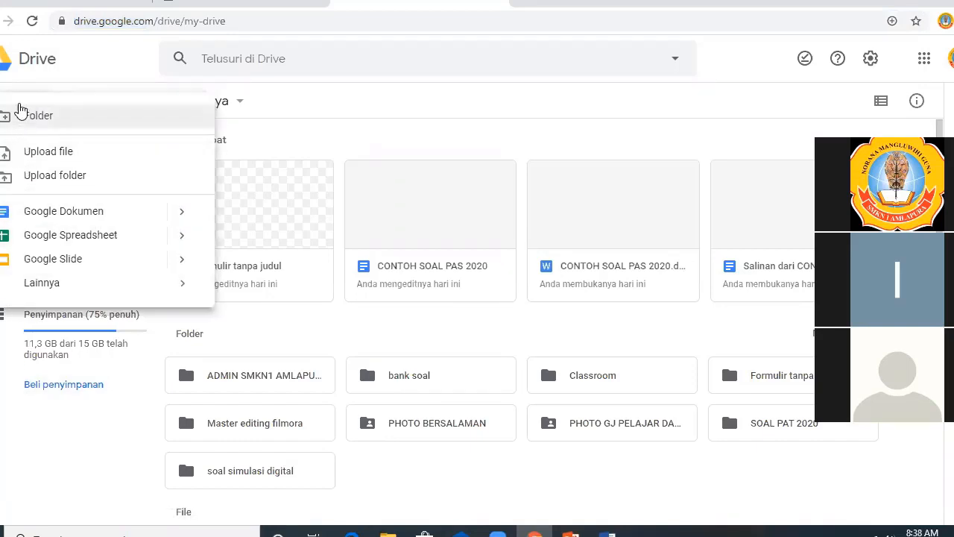
click(104, 432)
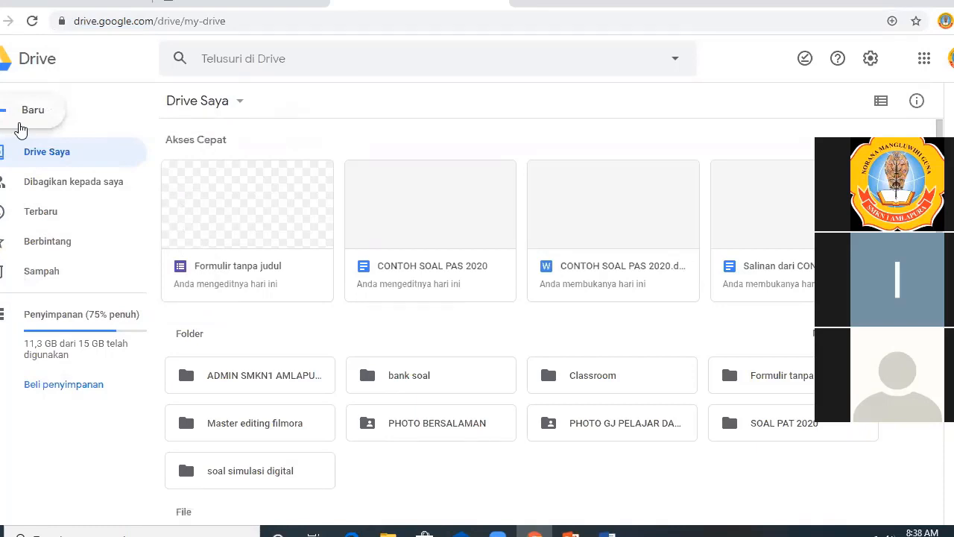
click(20, 131)
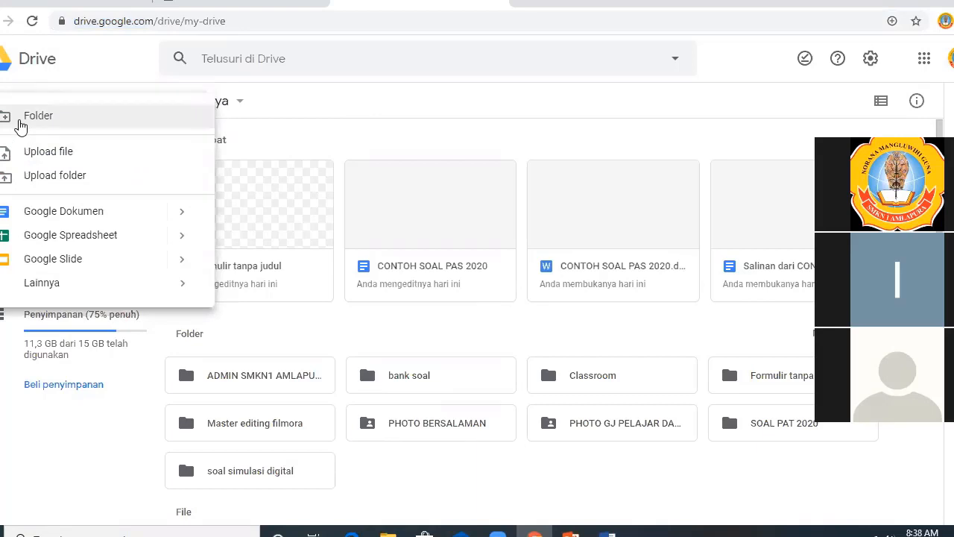
click(20, 121)
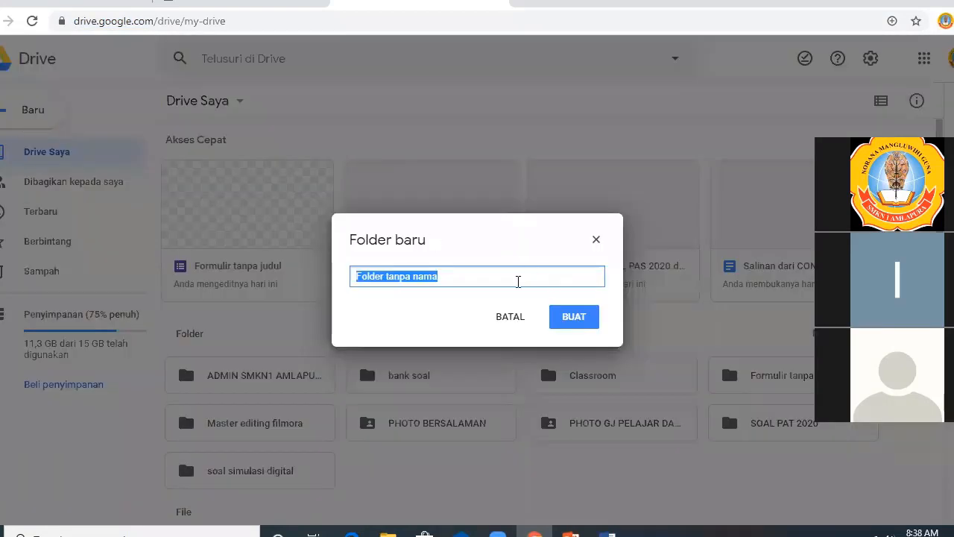
key(BackSpace)
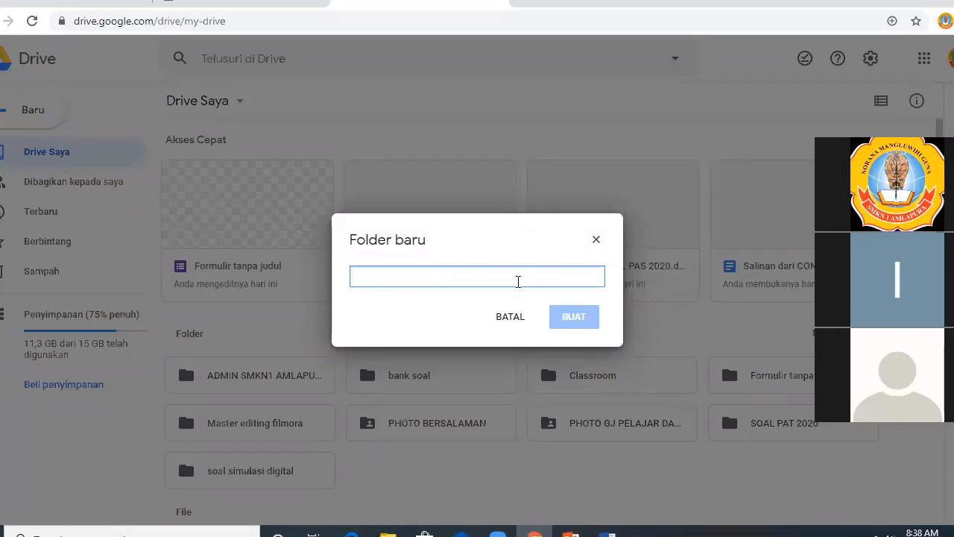
text(P)
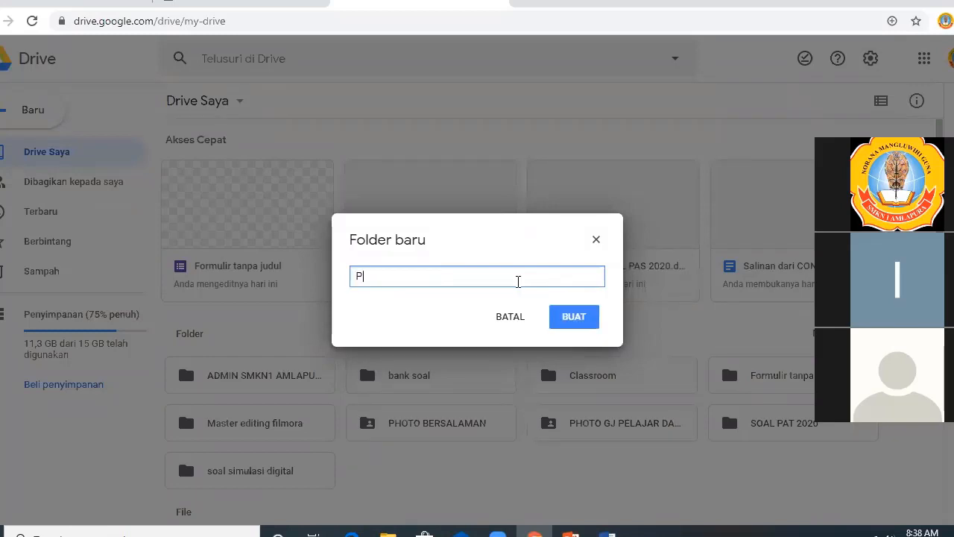
text(AT PPKN )
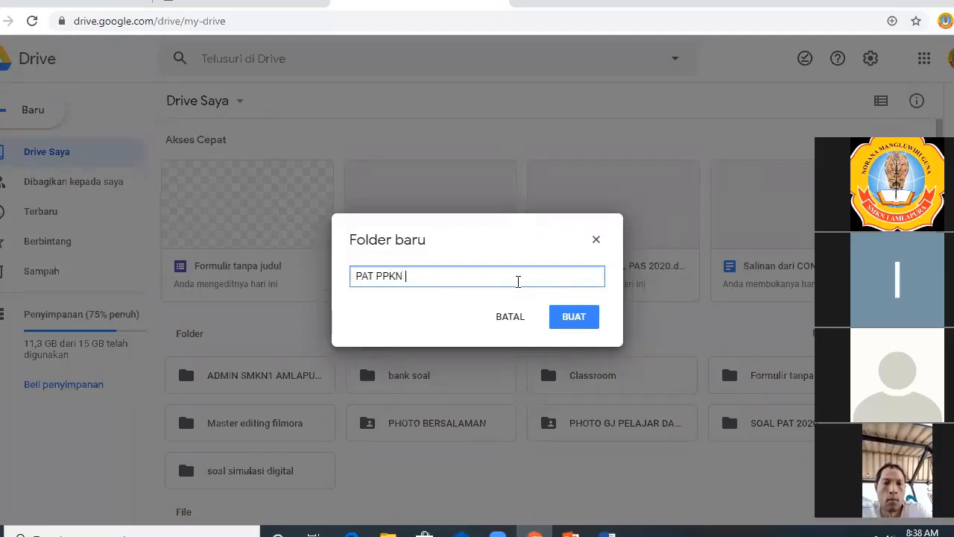
text(2020)
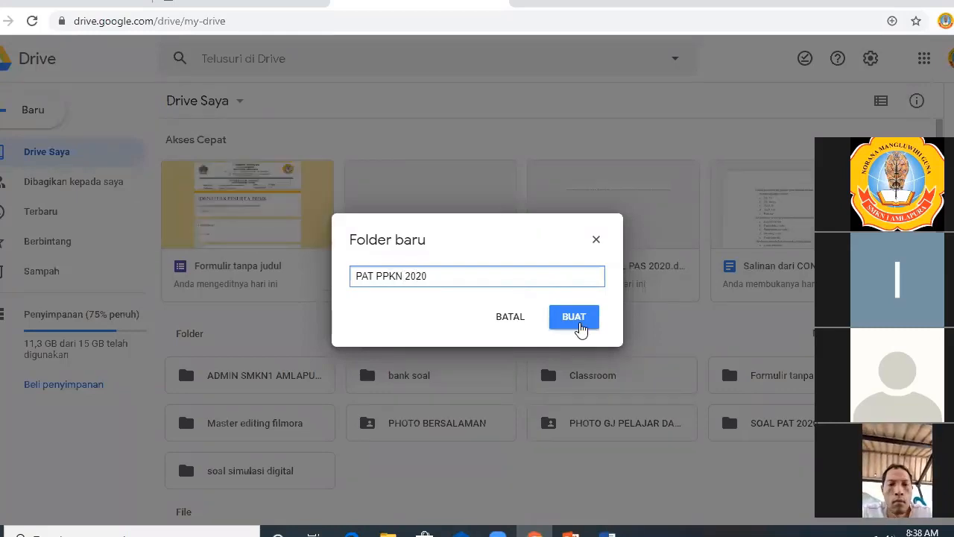
click(581, 329)
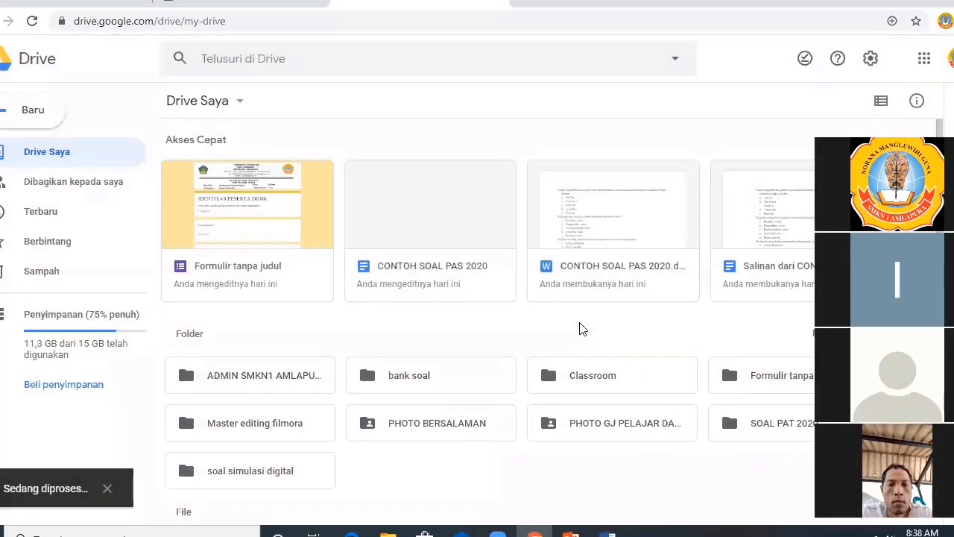
Open the PAT PPKN 2020 folder and create a new blank Google Form (Google Formulir) inside it
scroll(390, 340, down, 1)
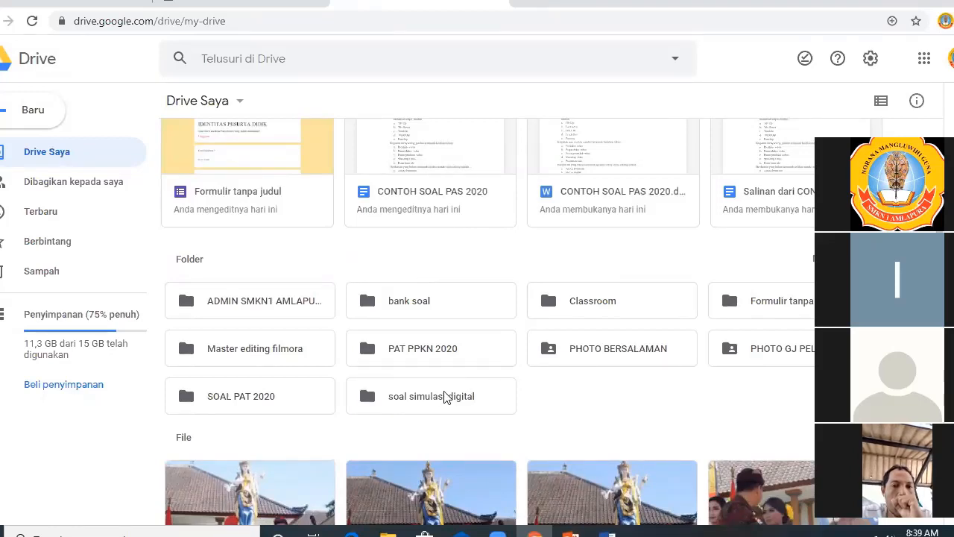
click(414, 351)
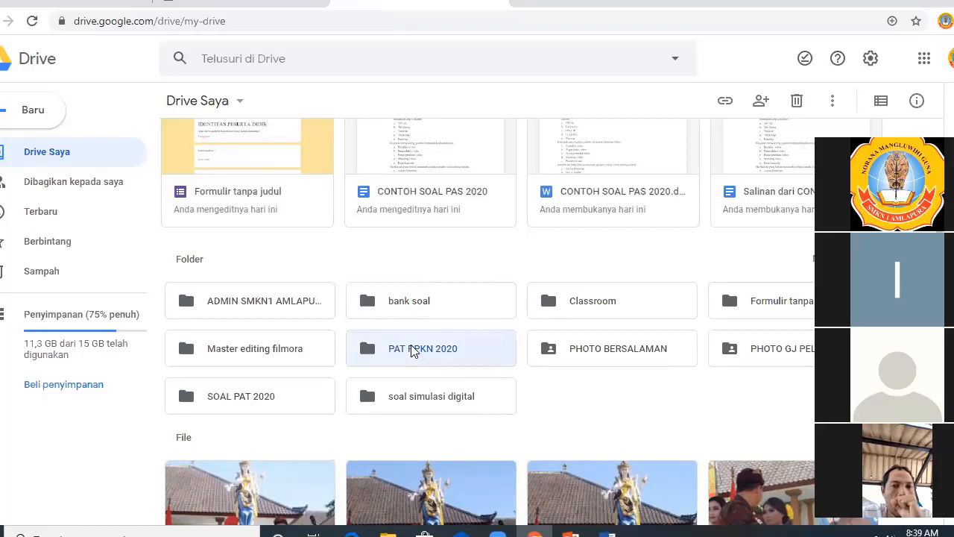
double_click(412, 351)
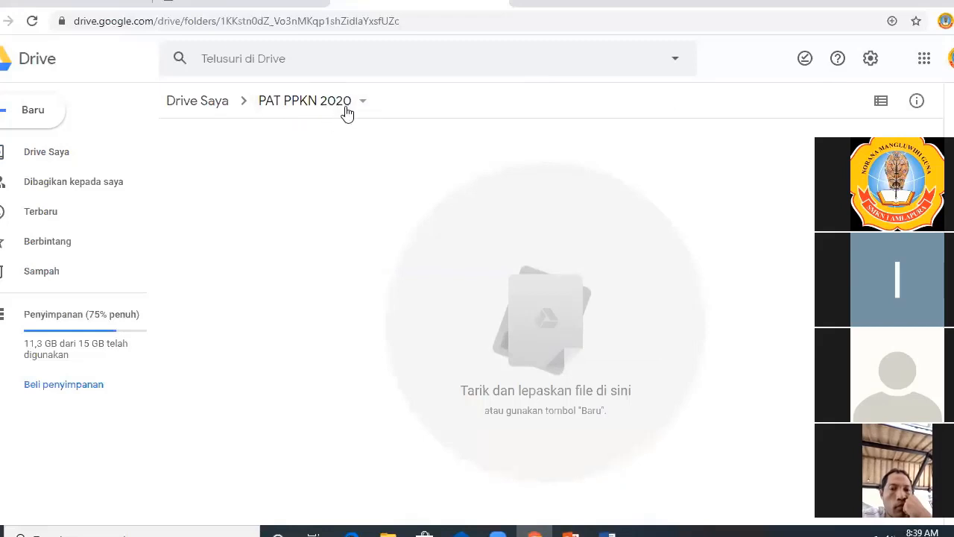
right_click(277, 159)
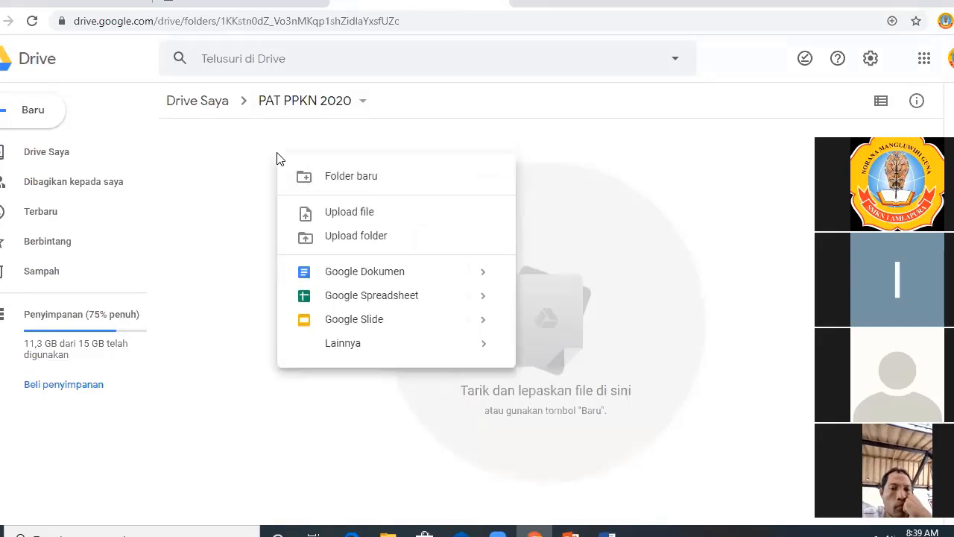
mouse_move(411, 335)
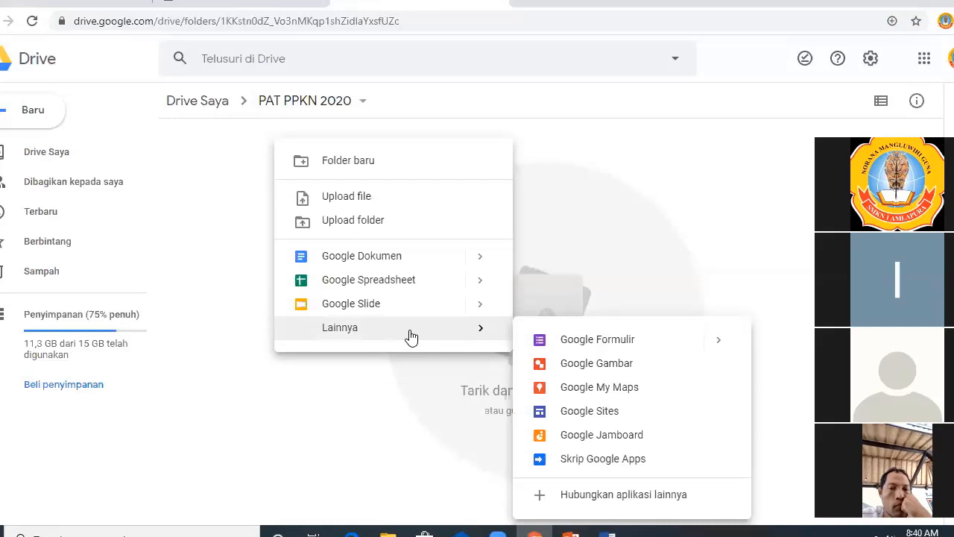
click(593, 346)
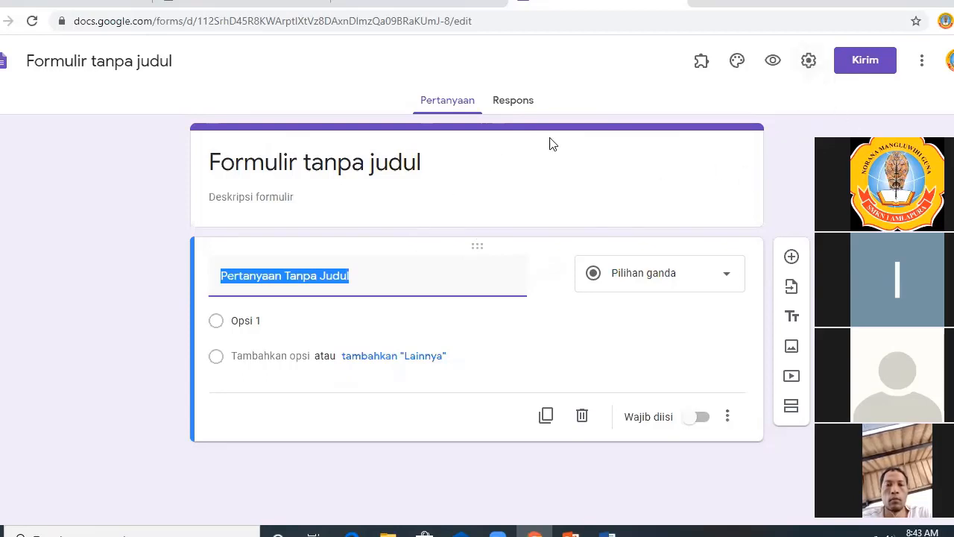
Upload KOP PAT PPKN 2020.png from the ADMIN PAS 2020 folder as the form's header image and close the theme options
click(734, 67)
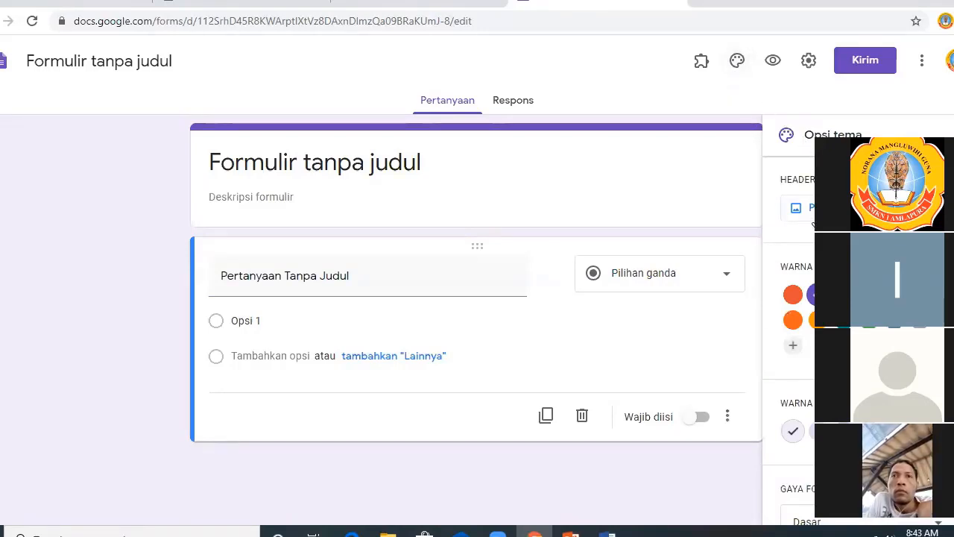
click(802, 208)
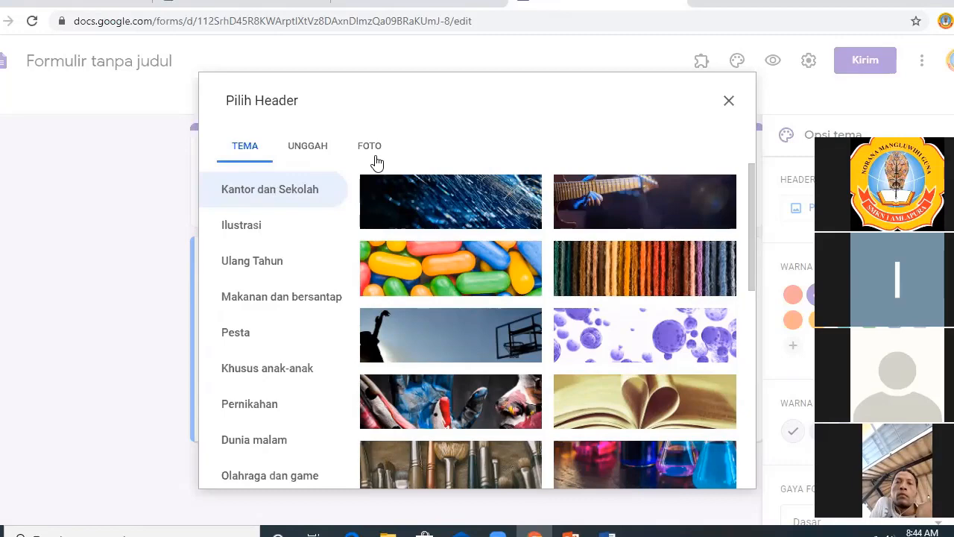
click(312, 154)
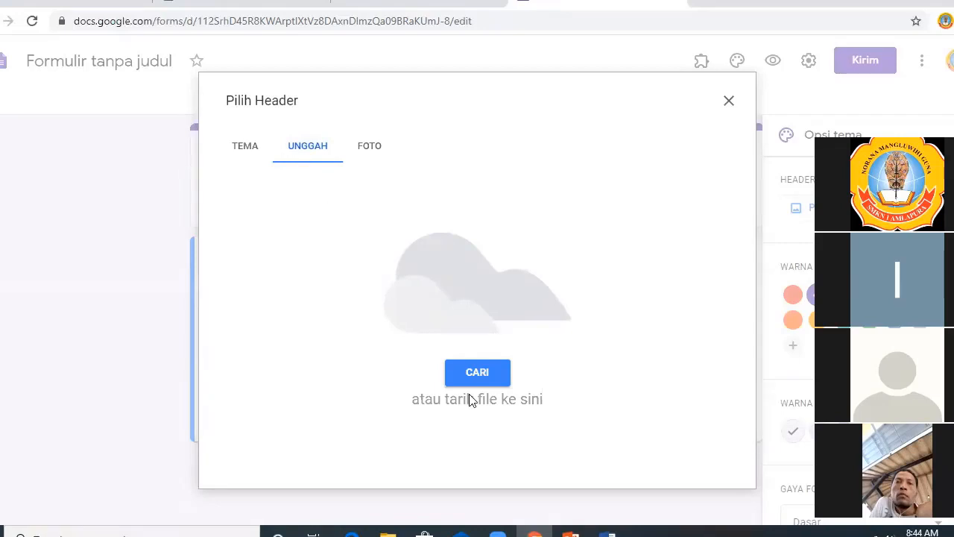
click(476, 373)
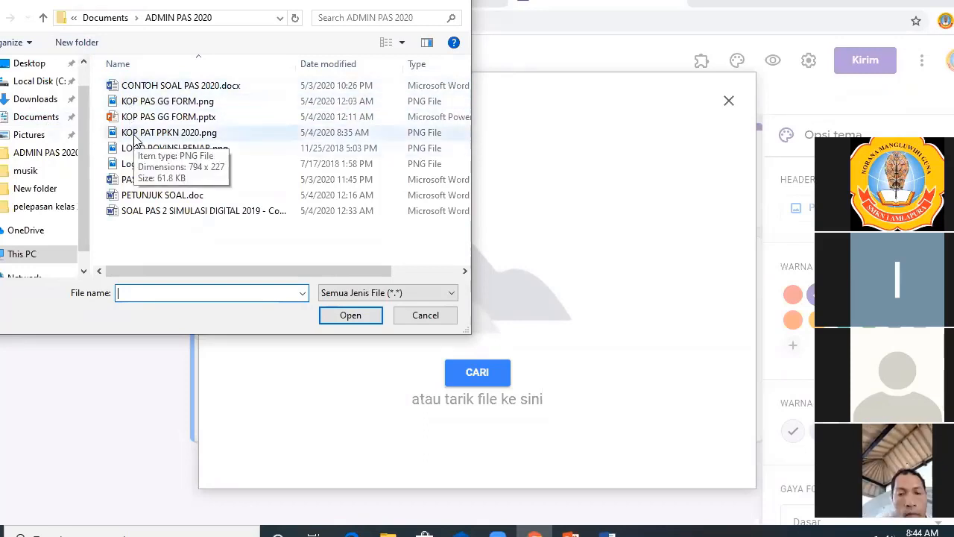
click(213, 137)
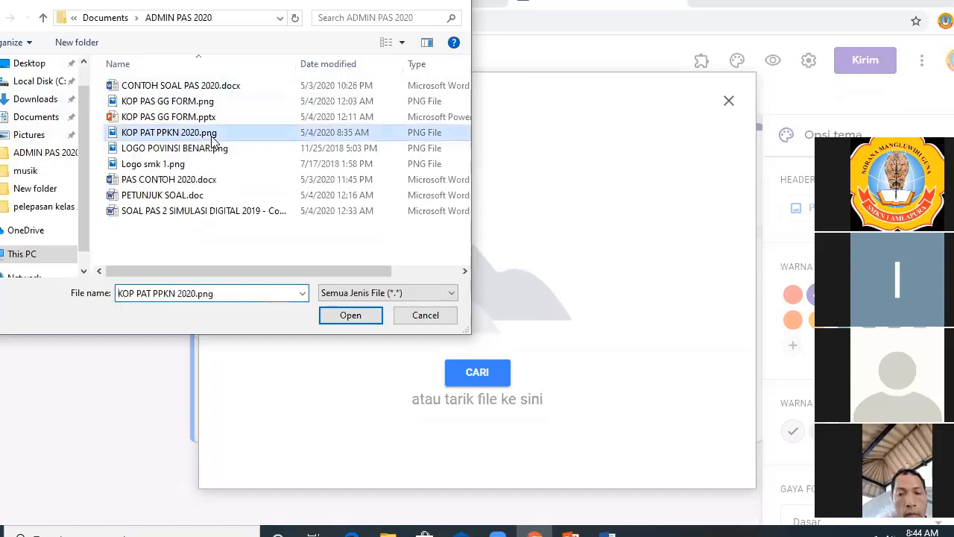
click(372, 319)
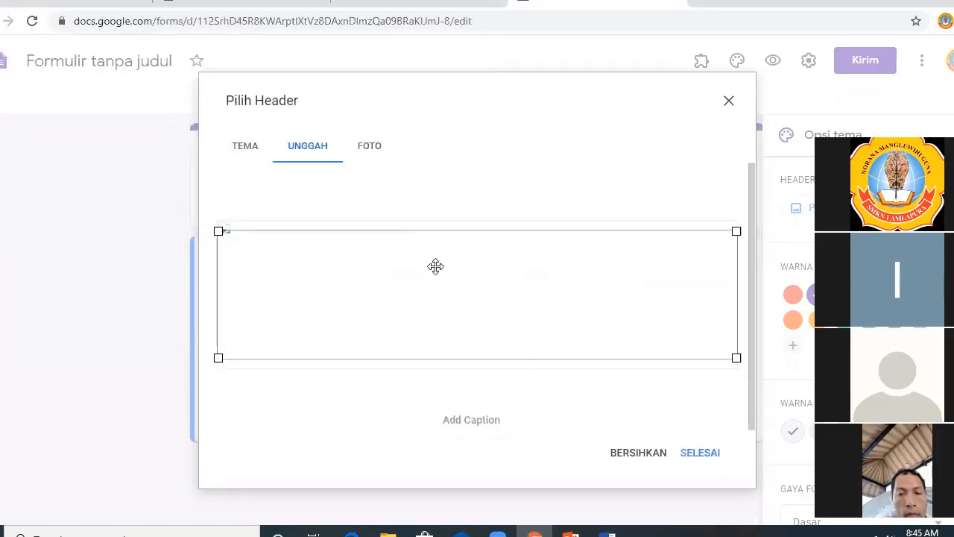
click(700, 452)
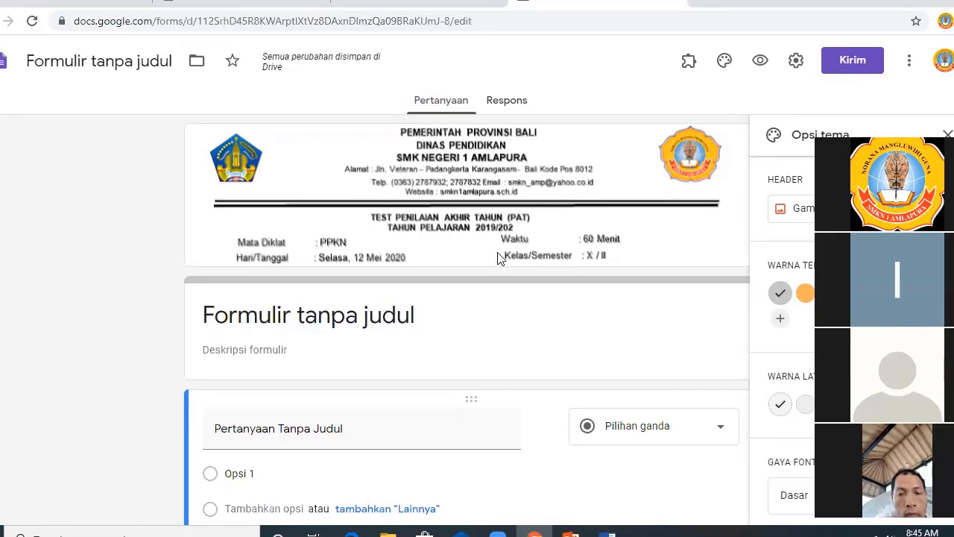
scroll(500, 258, down, 1)
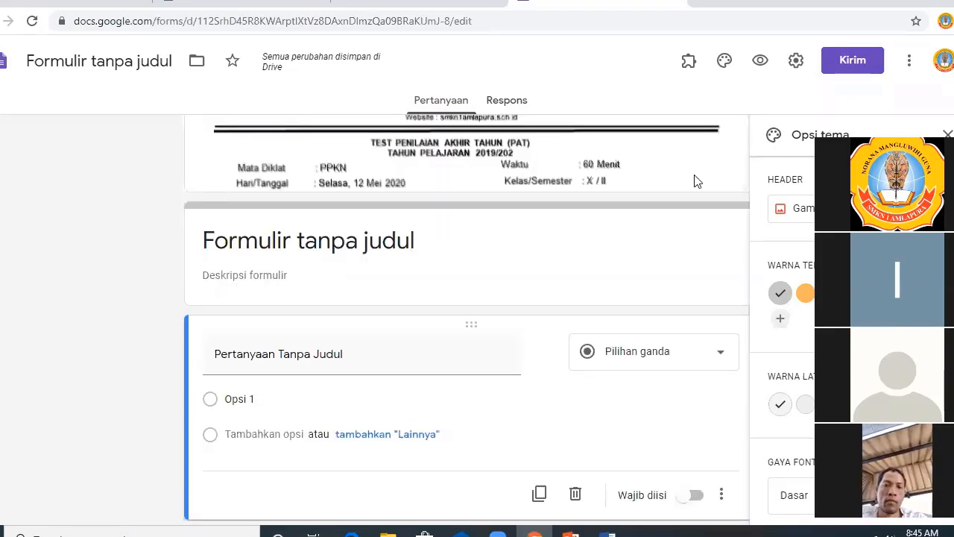
click(947, 134)
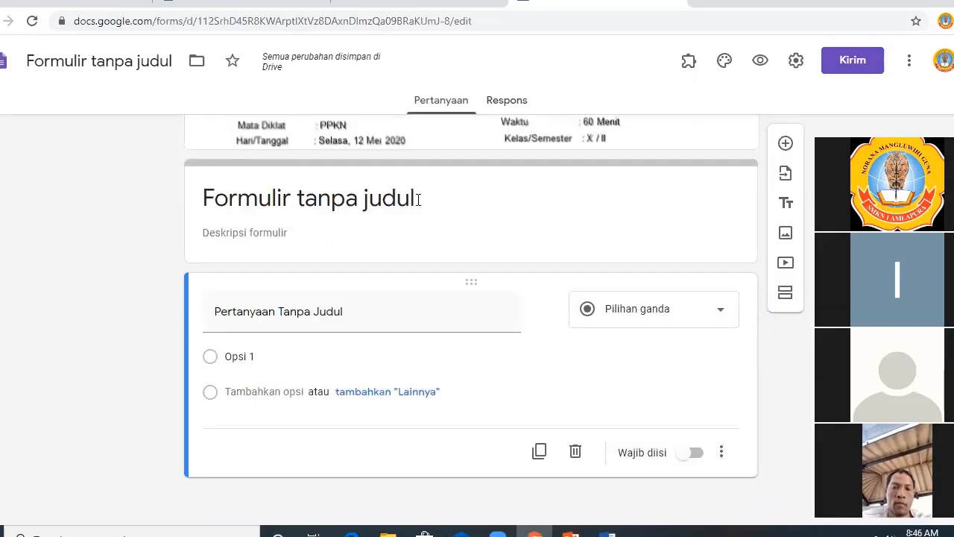
Replace the form's title in the title card with IDENTITAS PESERTA DIDIK
click(419, 199)
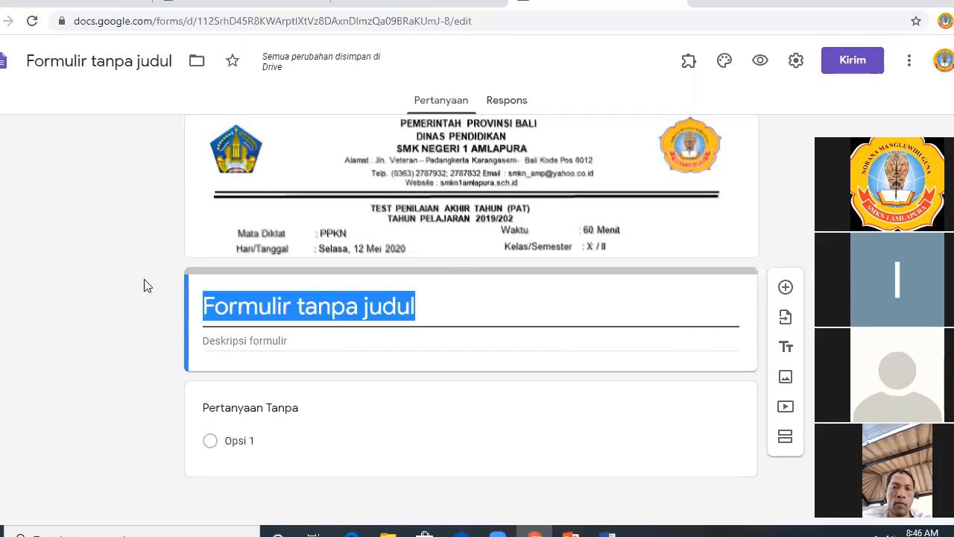
click(366, 345)
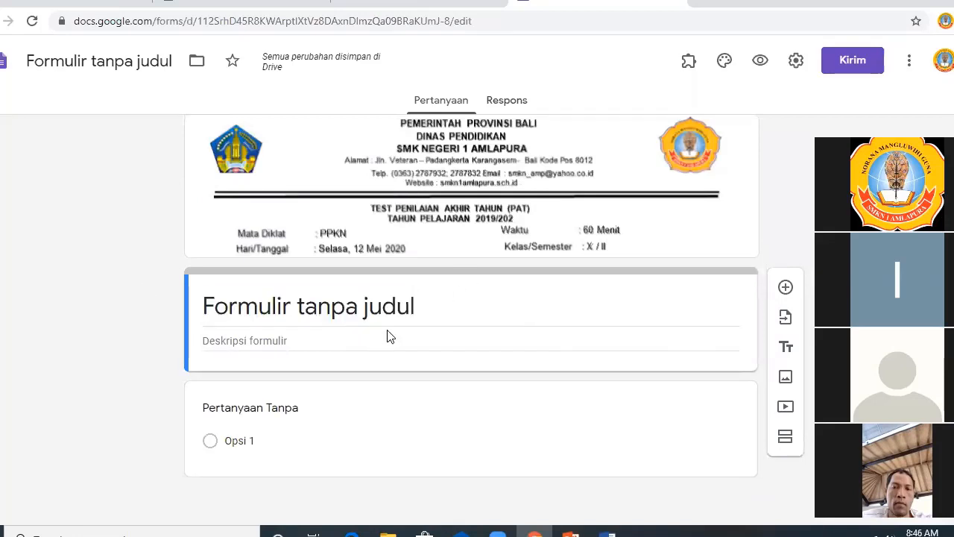
click(430, 312)
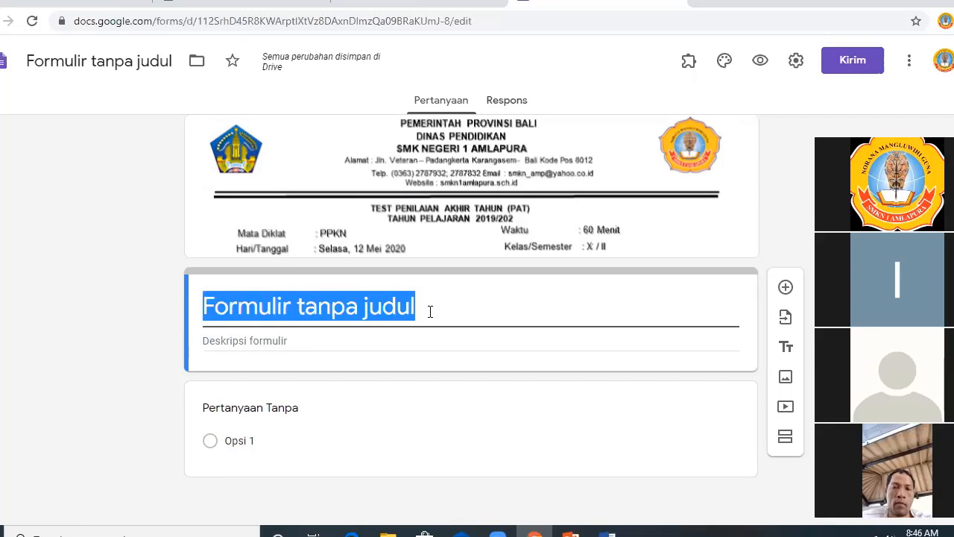
key(BackSpace)
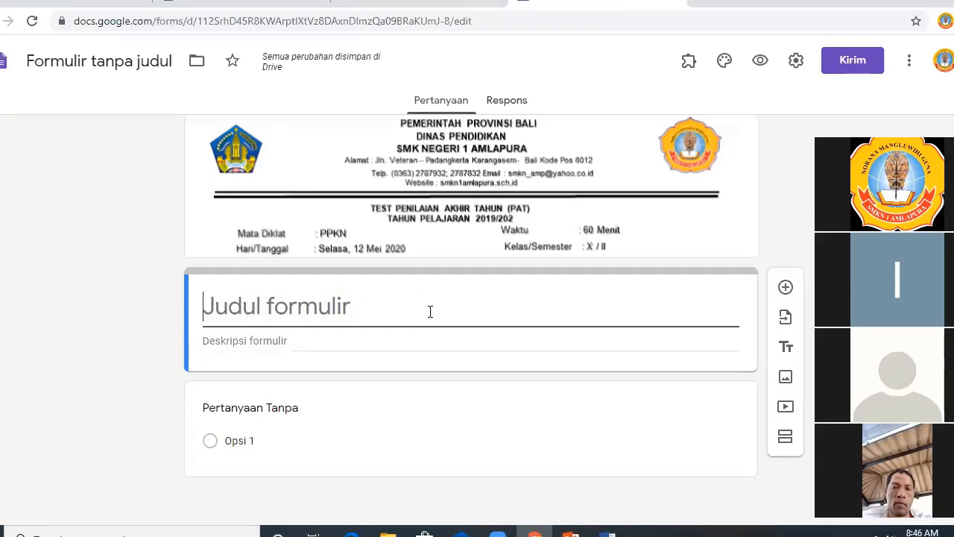
text(I)
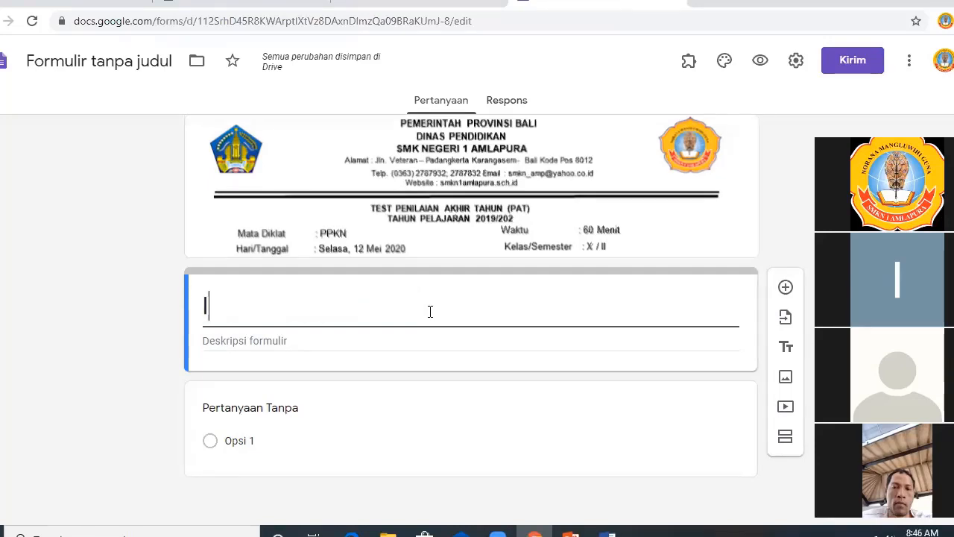
text(DENTITAS PESERT)
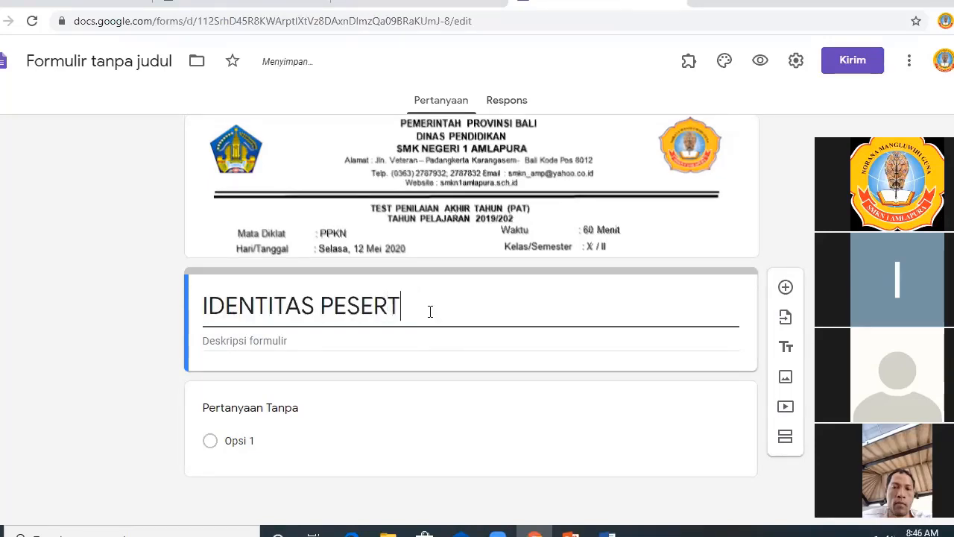
text(A DIDIK)
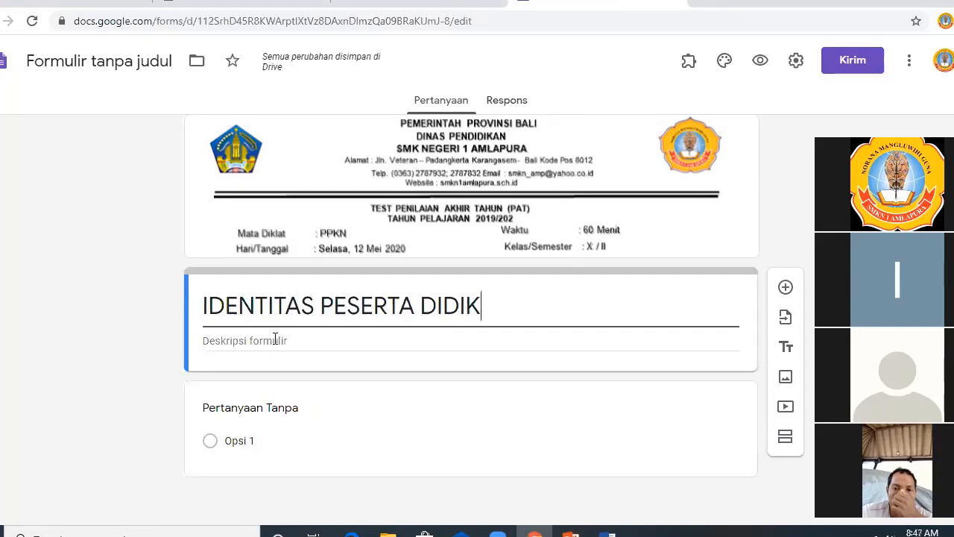
Enter "Silahkan isi data identitas anda pada kolom yang sudah disediakan" as the form description below the IDENTITAS PESERTA DIDIK title
click(275, 339)
text(Silahkan is)
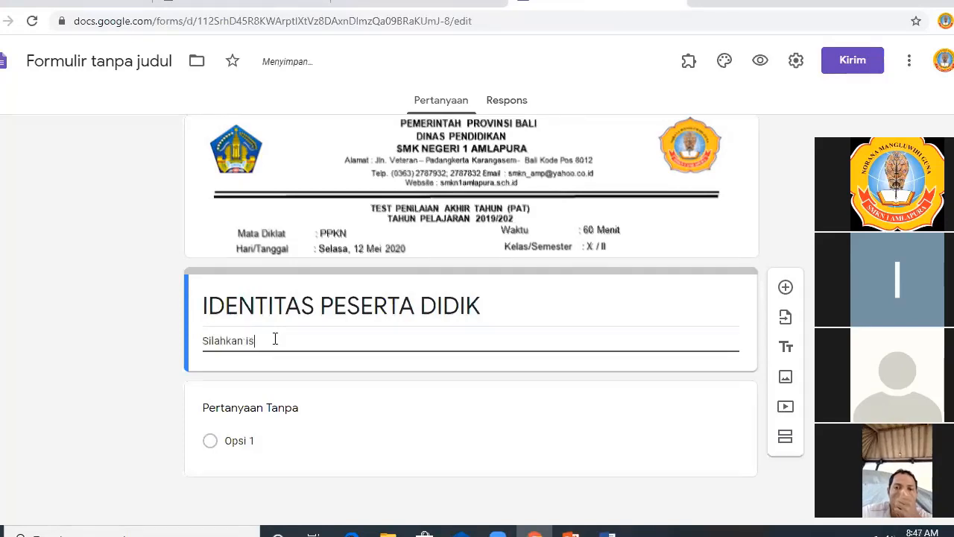
text(i data identita)
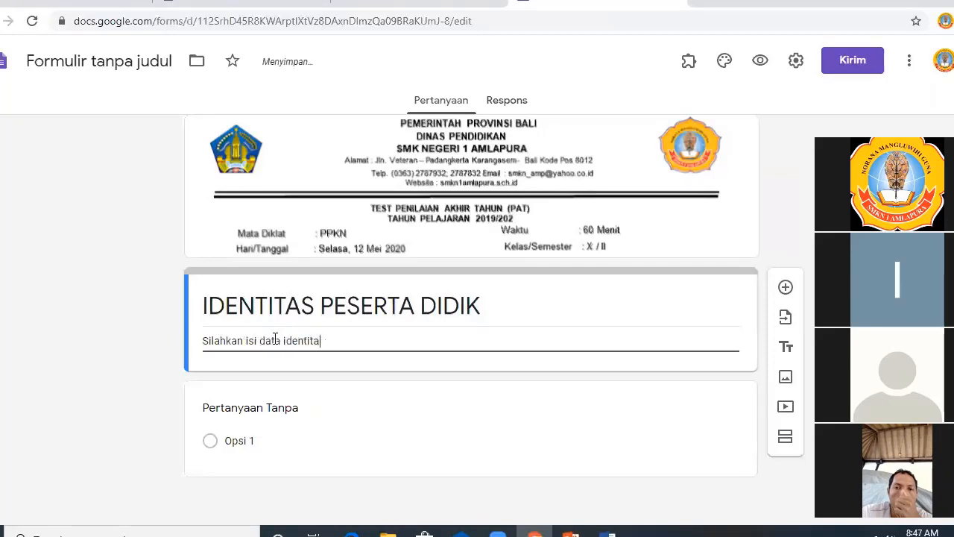
text(s an)
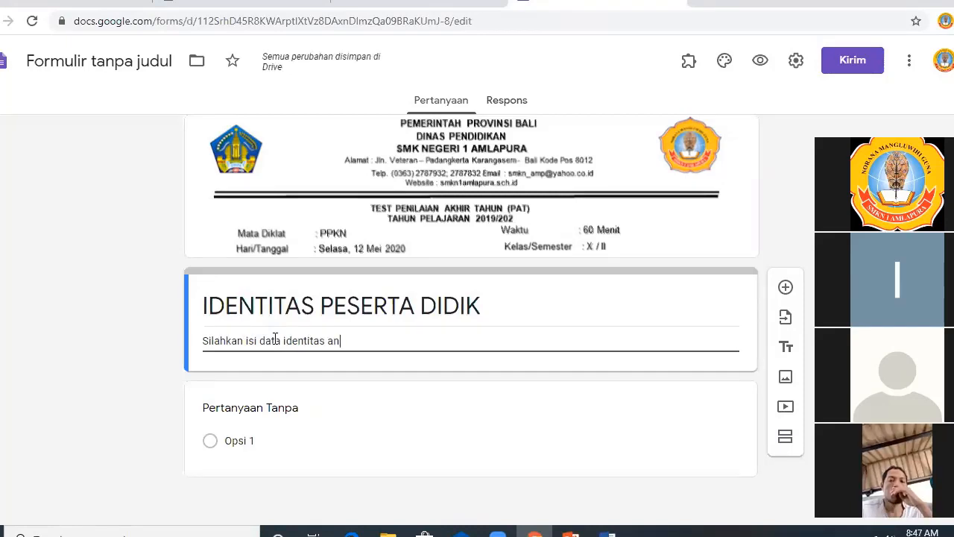
text(da pada kolo)
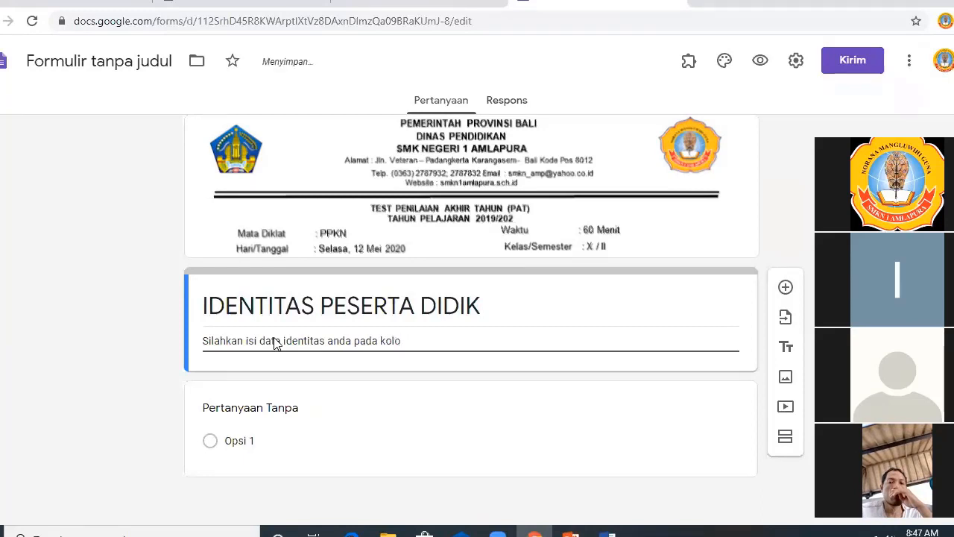
text(m yang )
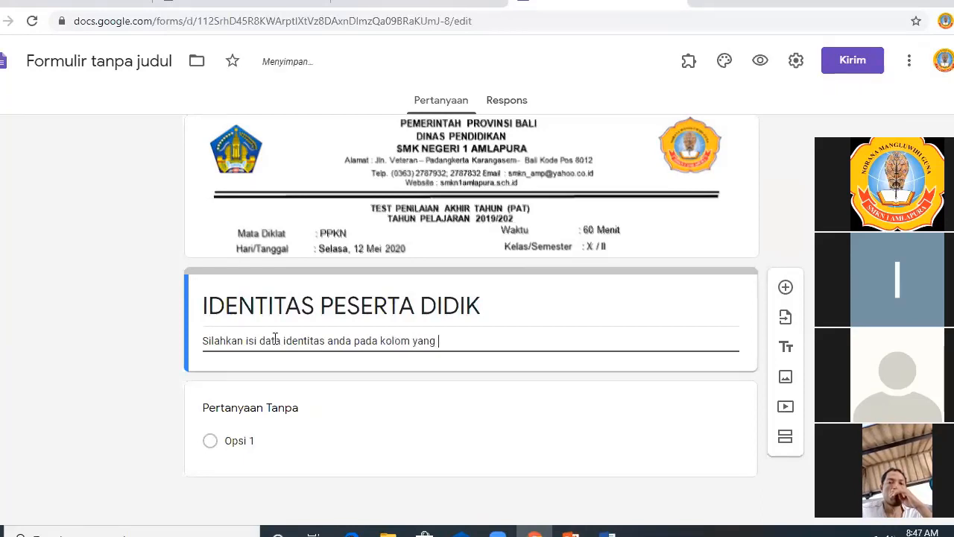
text(sudah d)
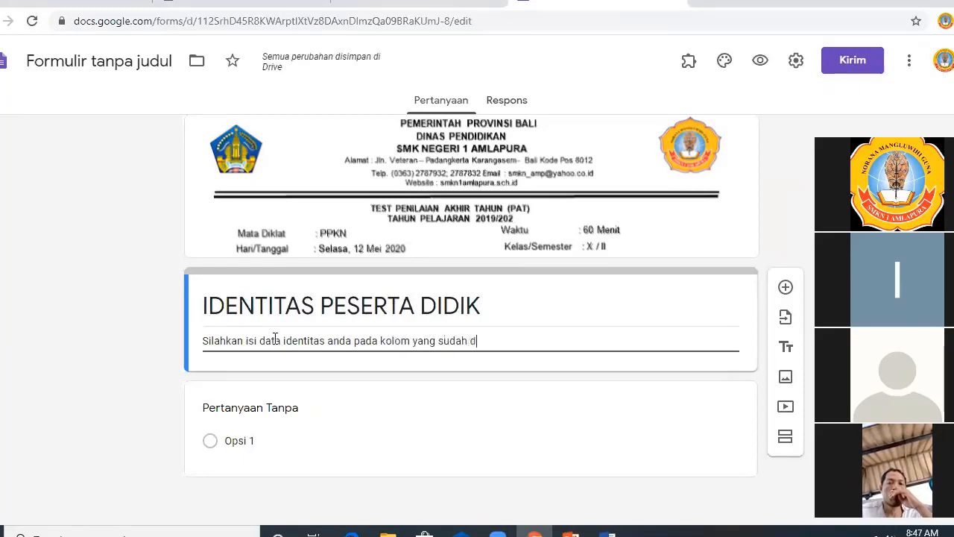
text(isedi)
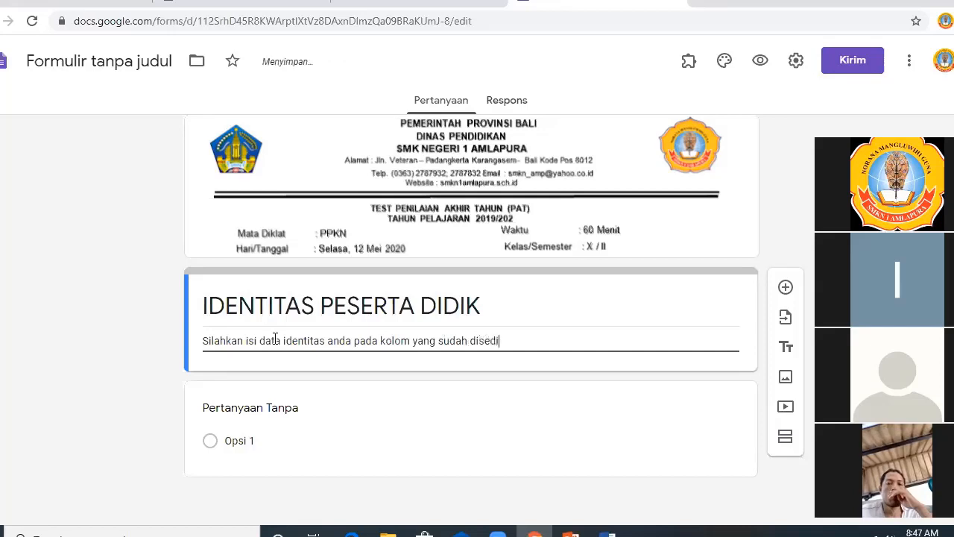
text(akan)
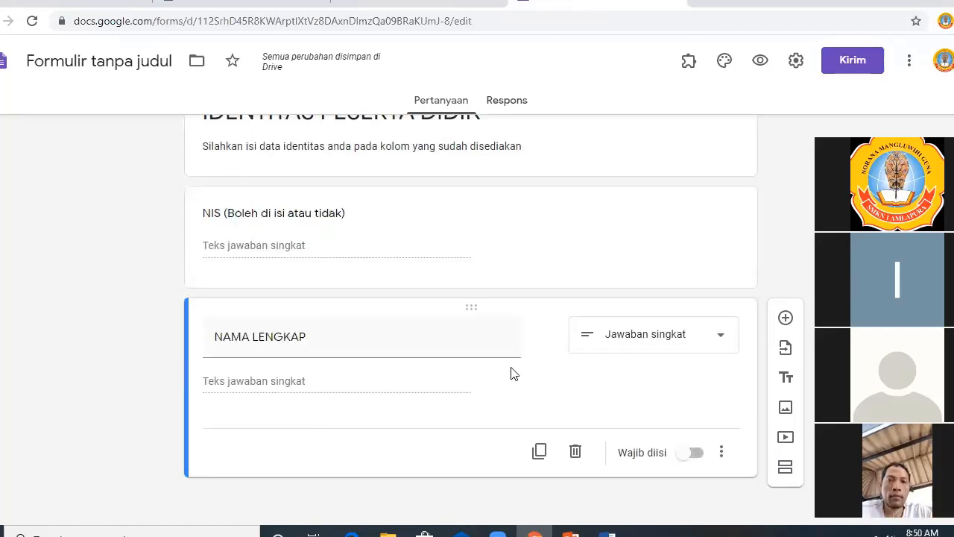
Add a question titled KELAS below NAMA LENGKAP and set its question type to Drop-down
click(785, 319)
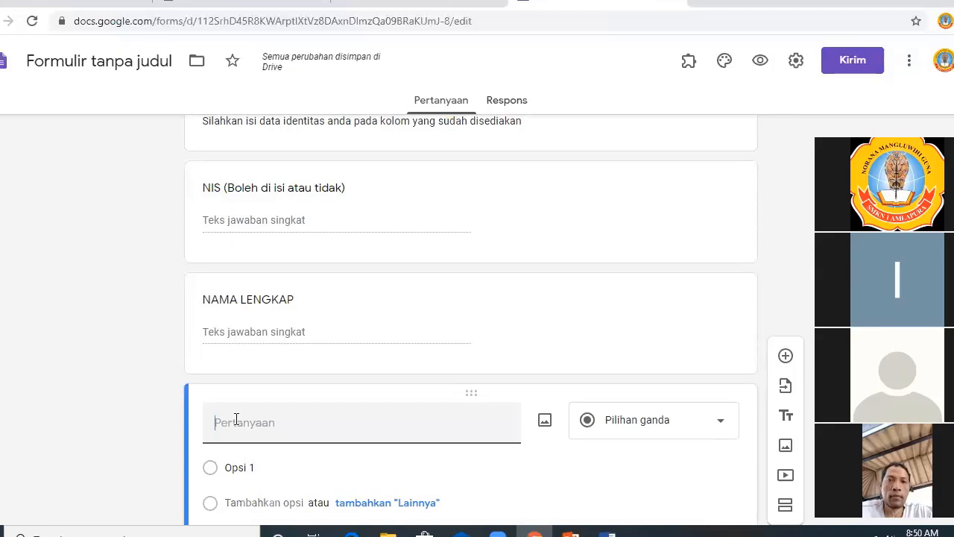
text(KELAS)
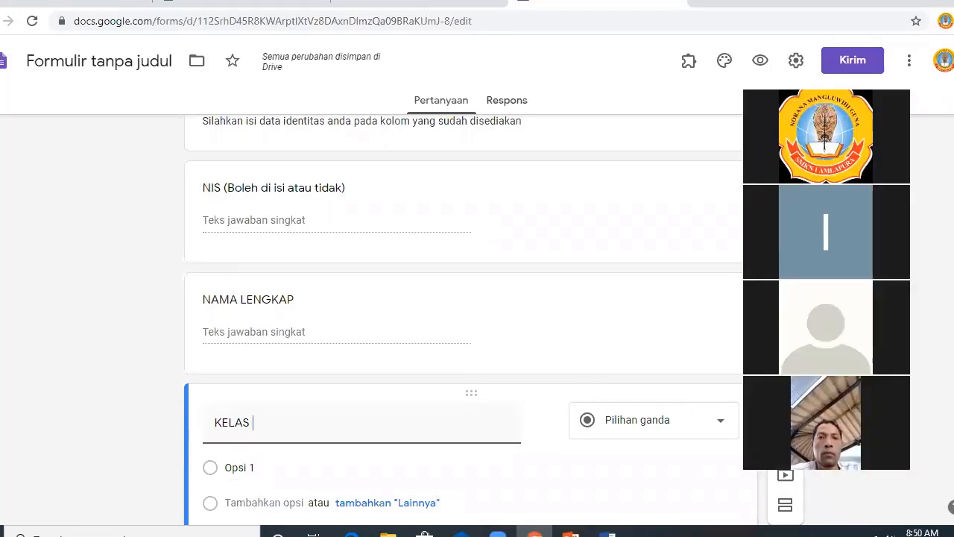
scroll(939, 368, down, 2)
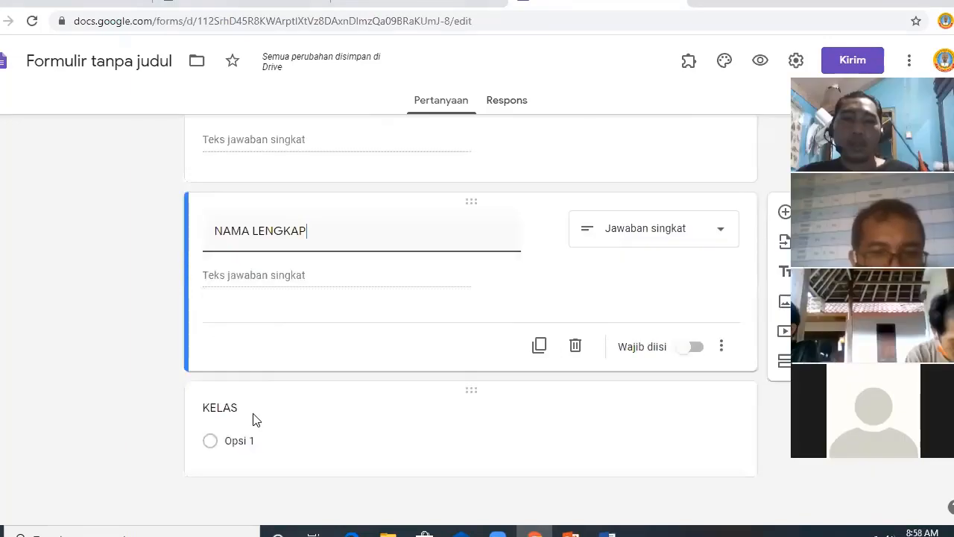
click(246, 421)
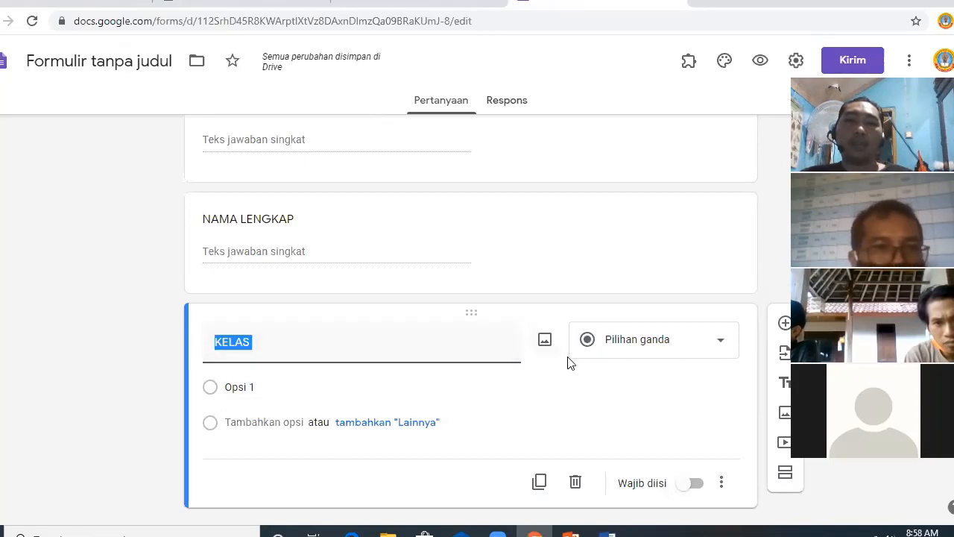
click(720, 344)
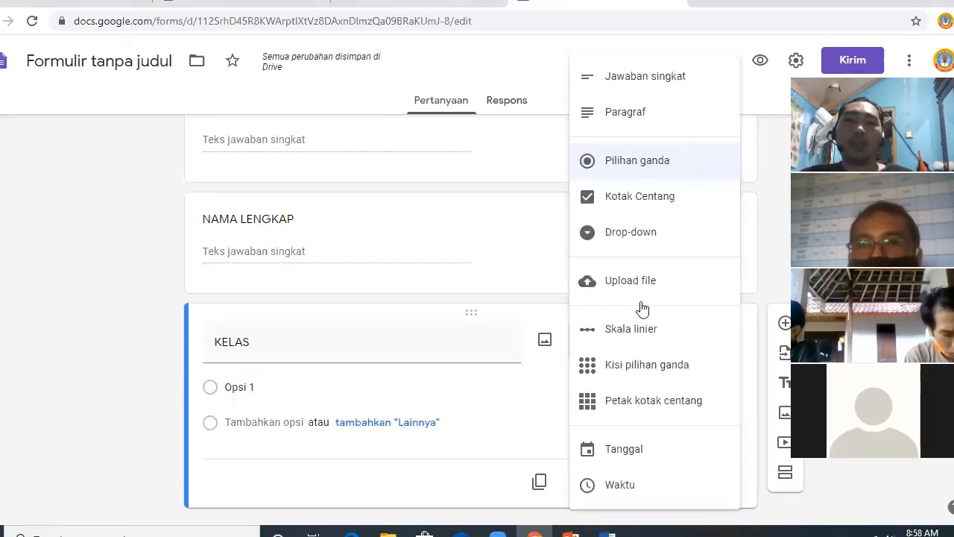
click(621, 238)
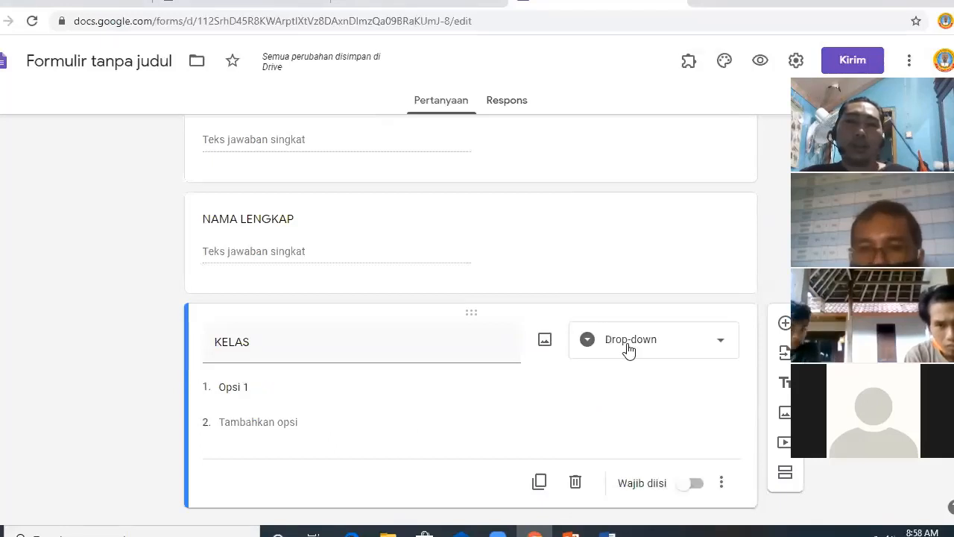
Fill in the KELAS options X AK 1, X AK 2, X TKR and X TSM, and make the question required (Wajib diisi)
click(260, 385)
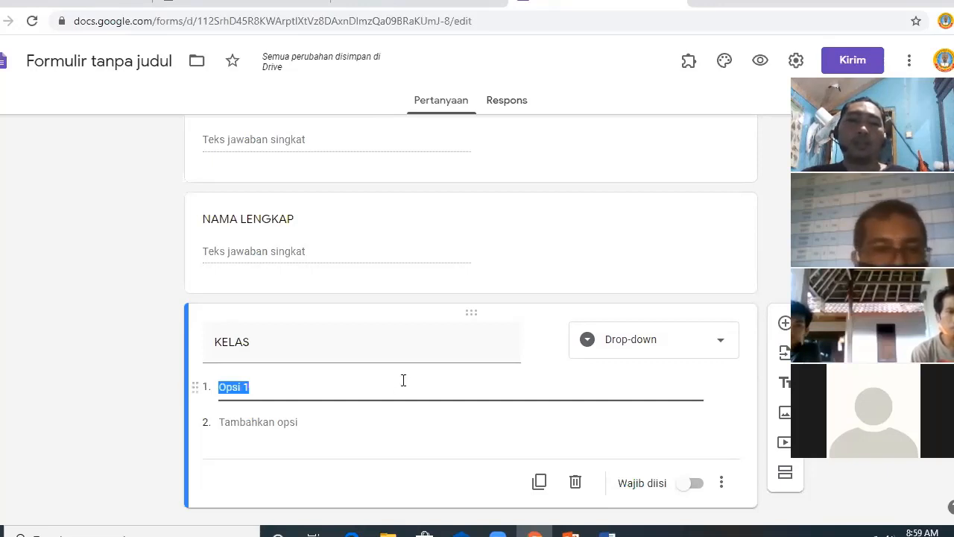
key(BackSpace)
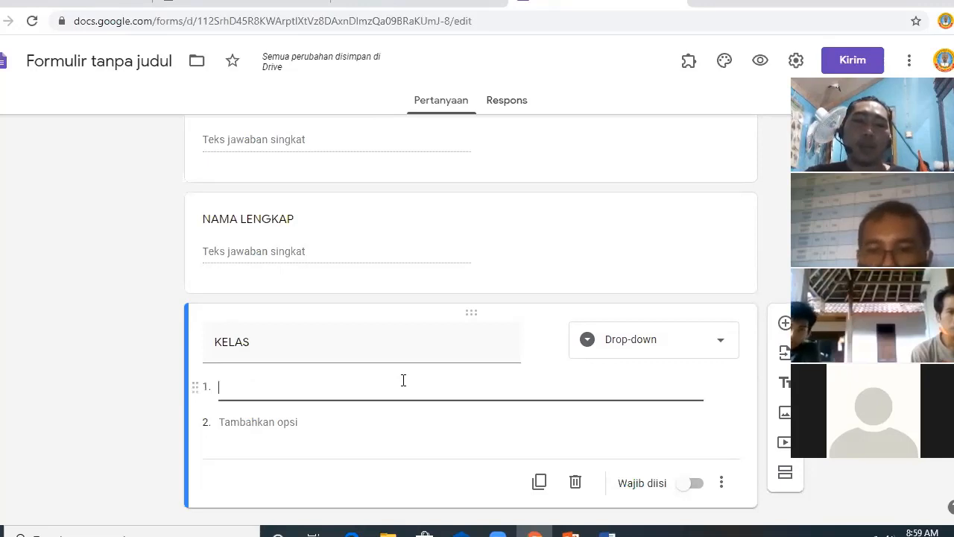
text(X )
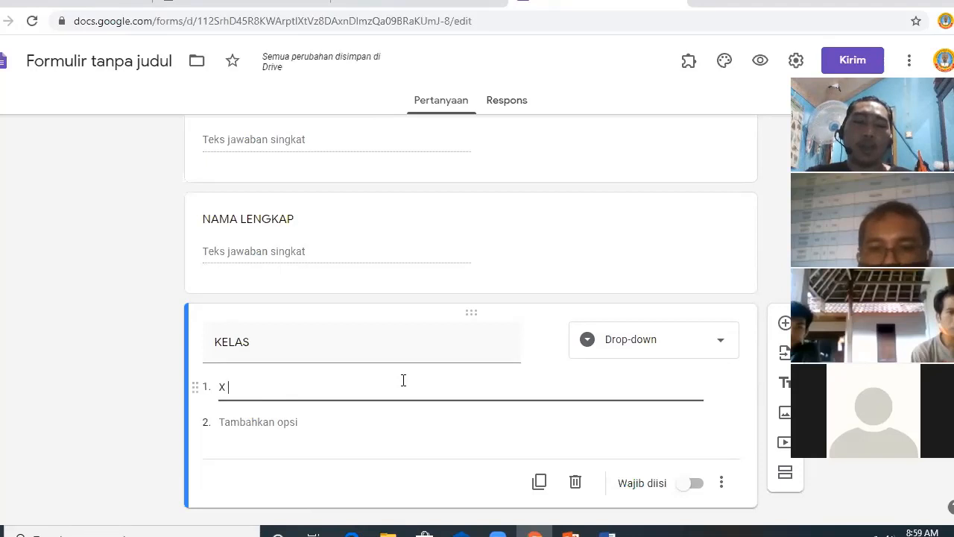
text(AK 1)
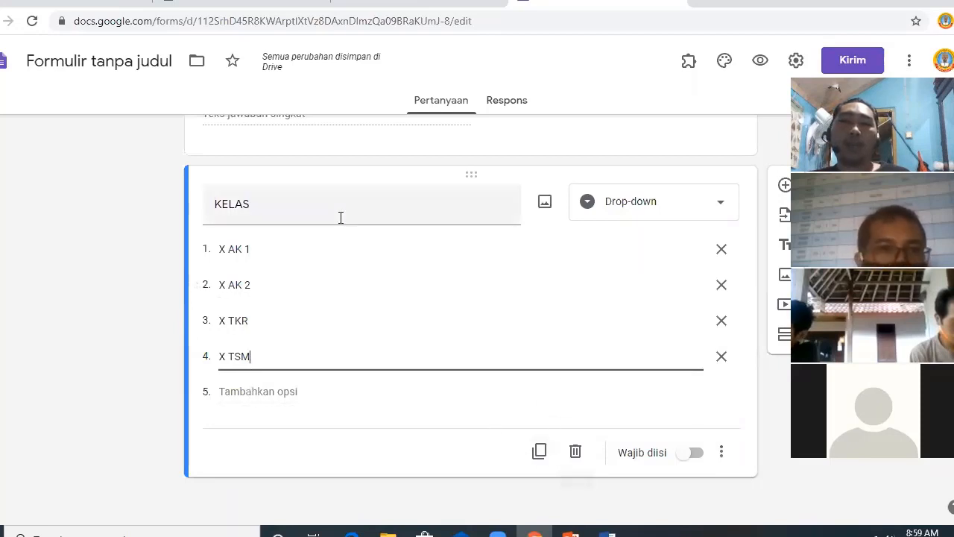
scroll(559, 280, up, 4)
scroll(560, 286, down, 4)
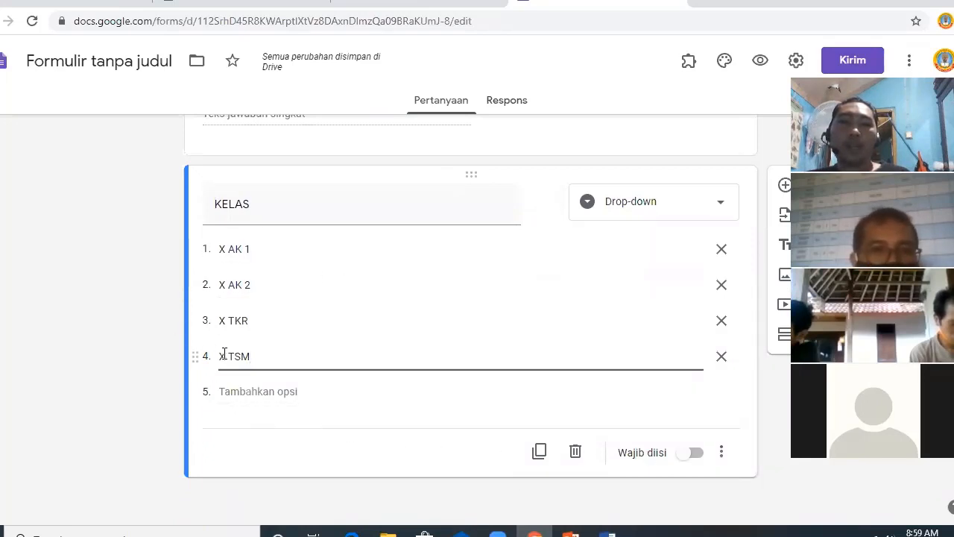
click(686, 453)
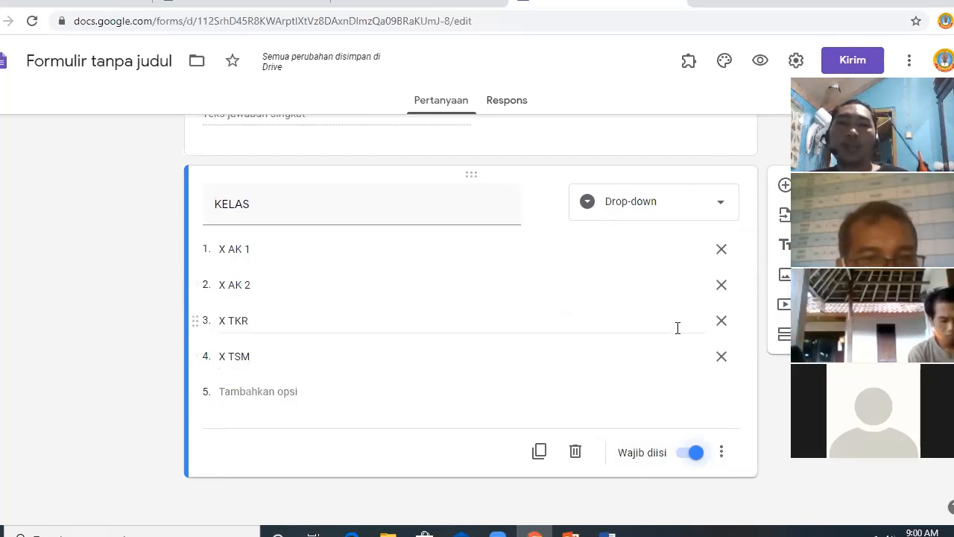
scroll(784, 198, up, 2)
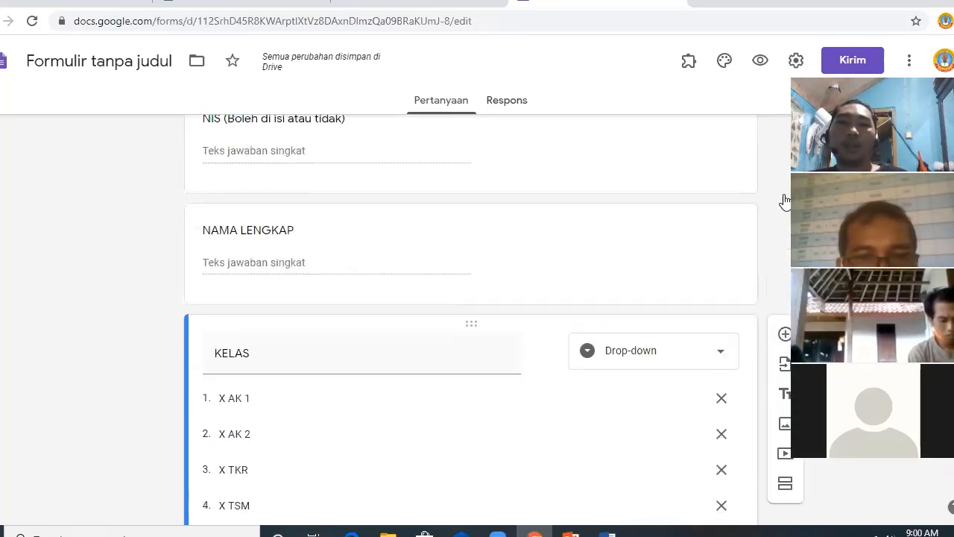
scroll(784, 197, down, 2)
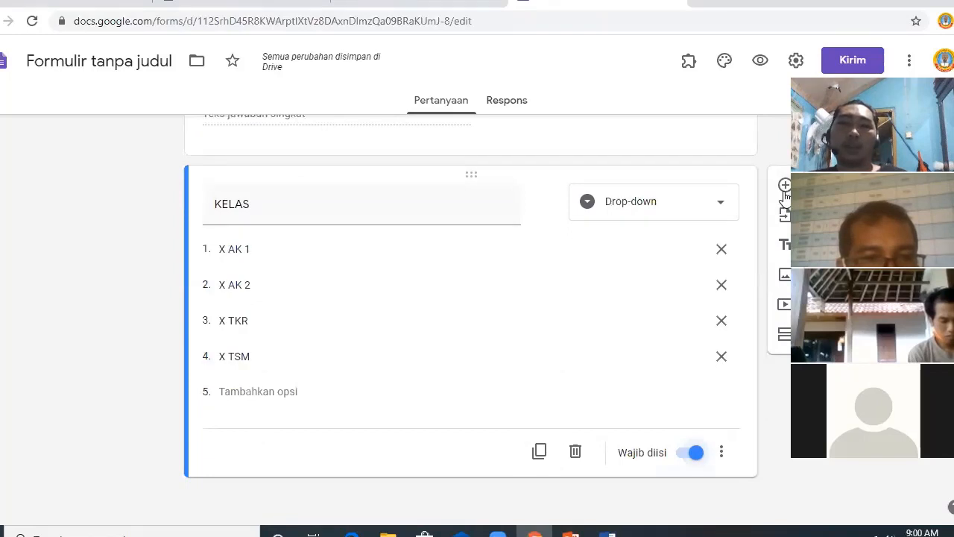
Add a question titled NO ABSEN below KELAS and delete that question again
click(784, 185)
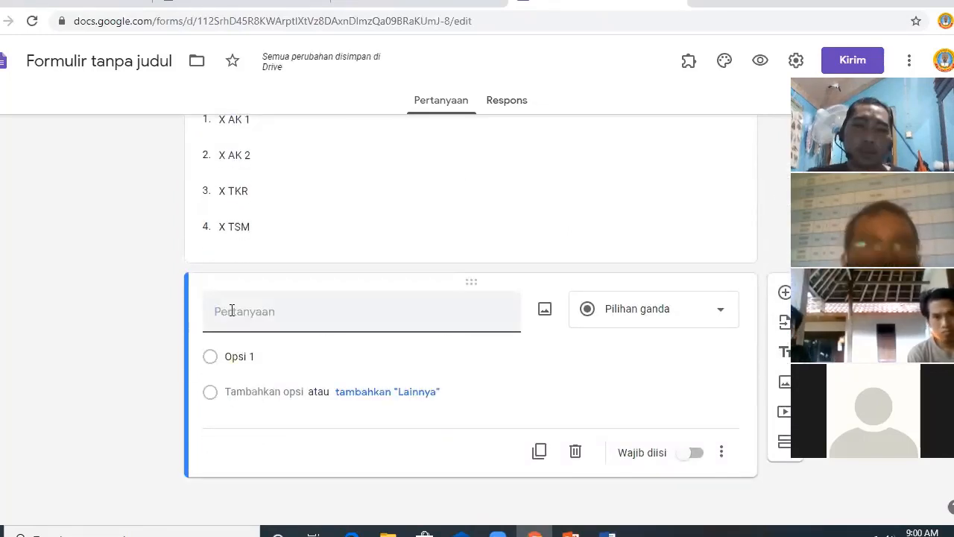
text(NC)
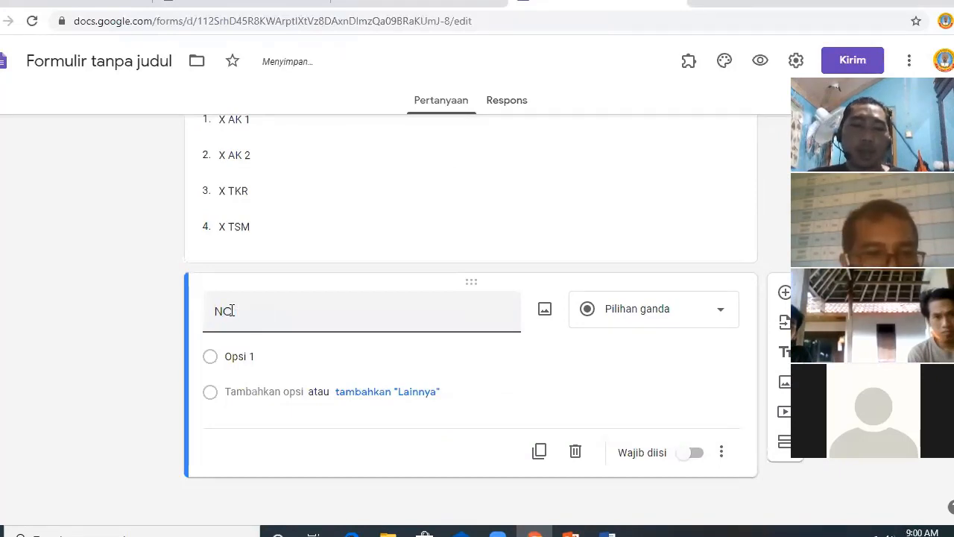
text( ABSEN )
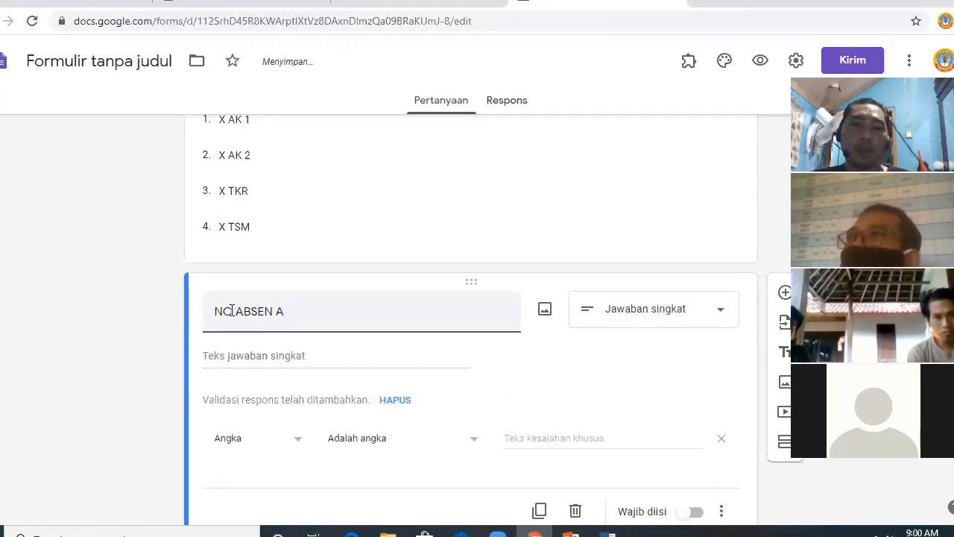
text(A)
key(BackSpace)
click(232, 311)
key(BackSpace)
text(O)
key(End)
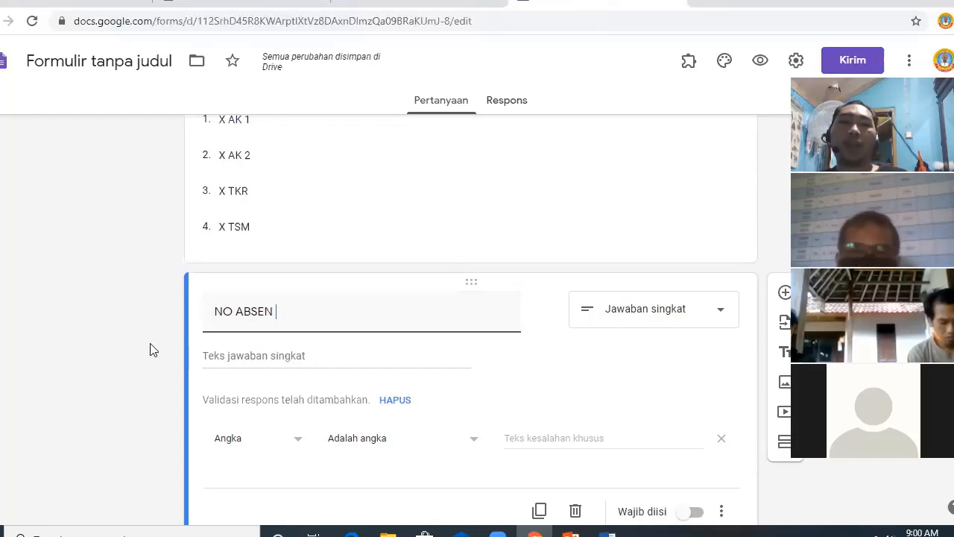
scroll(152, 350, down, 1)
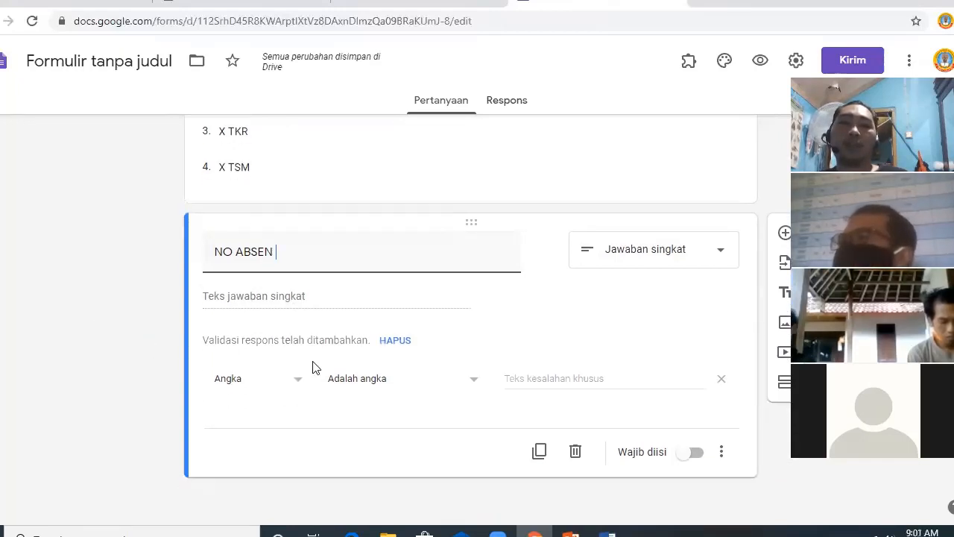
click(574, 451)
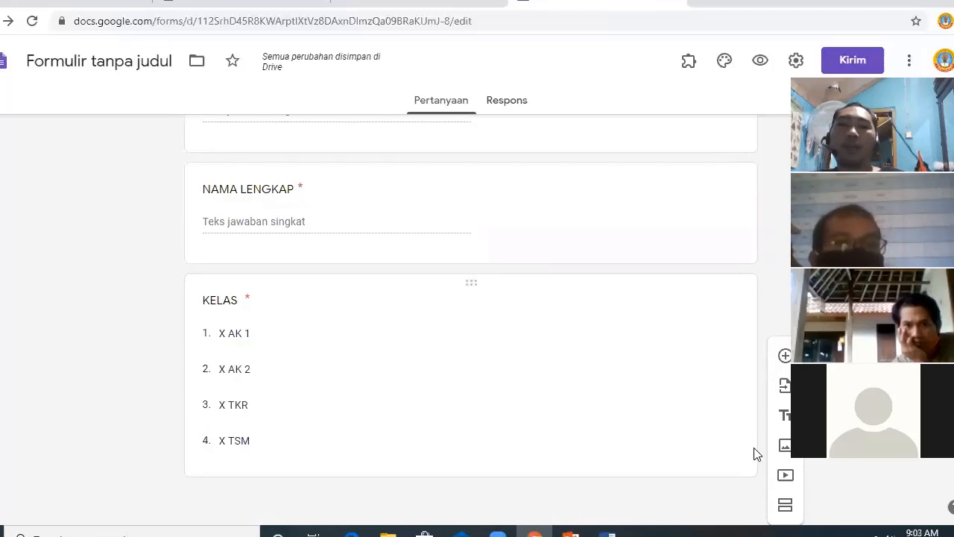
Add a new section after the KELAS question and title it TES PENILAIN AKHIR TAHUN
click(693, 388)
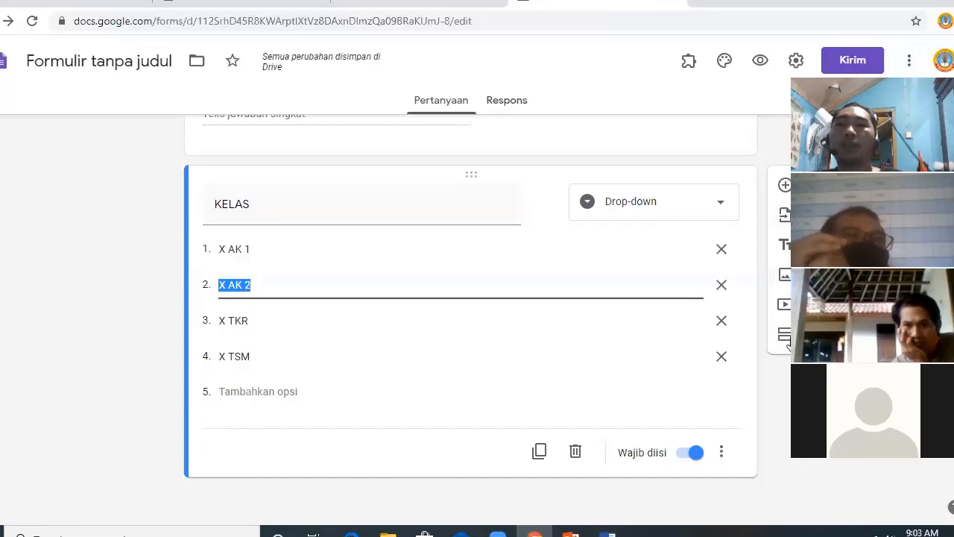
click(784, 335)
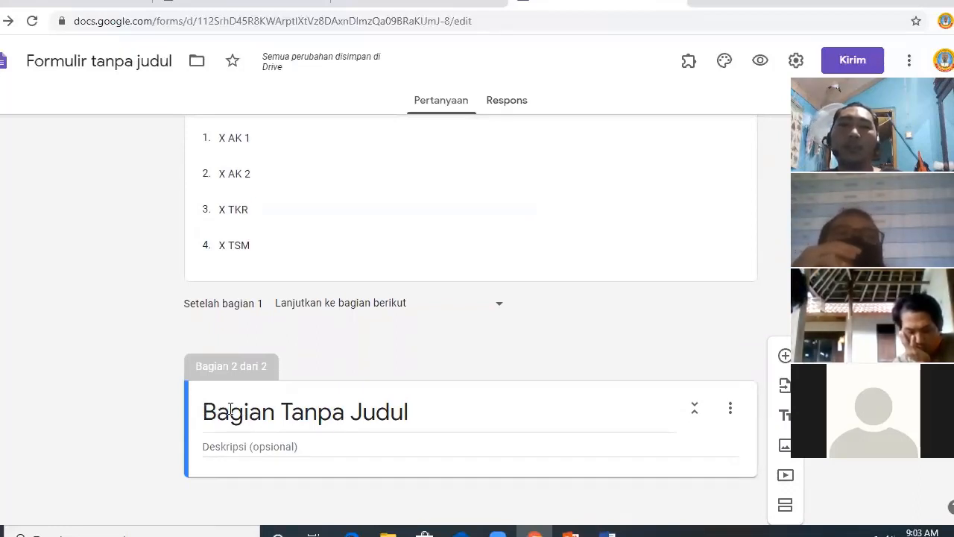
click(440, 415)
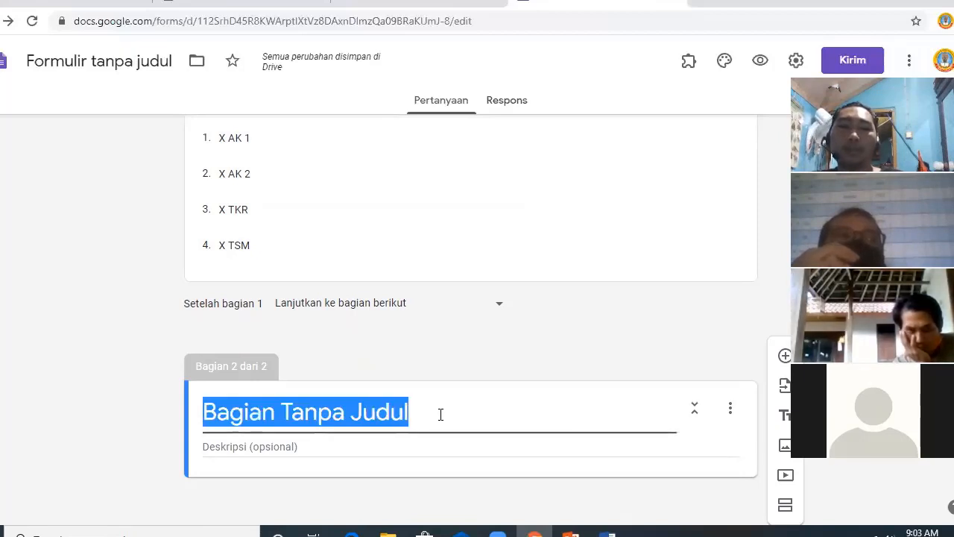
key(BackSpace)
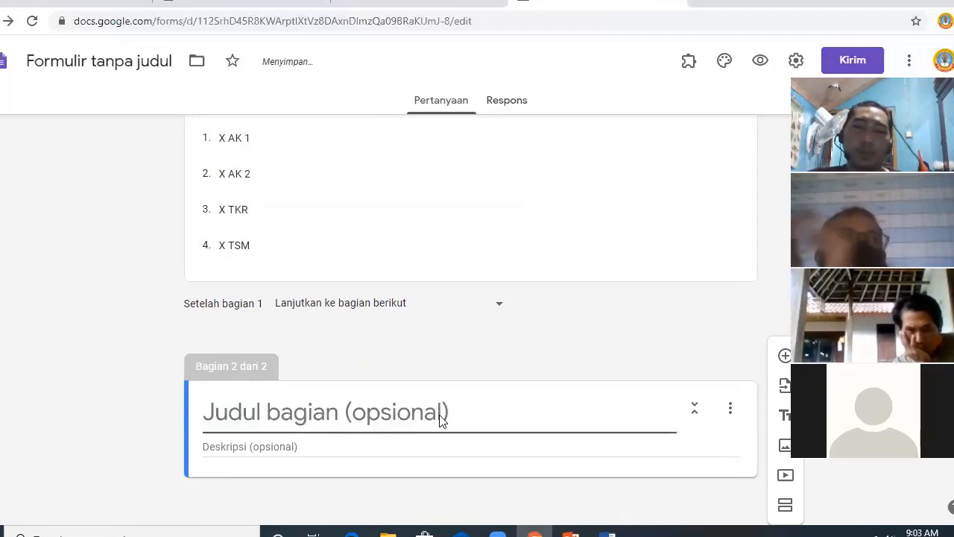
text(TES)
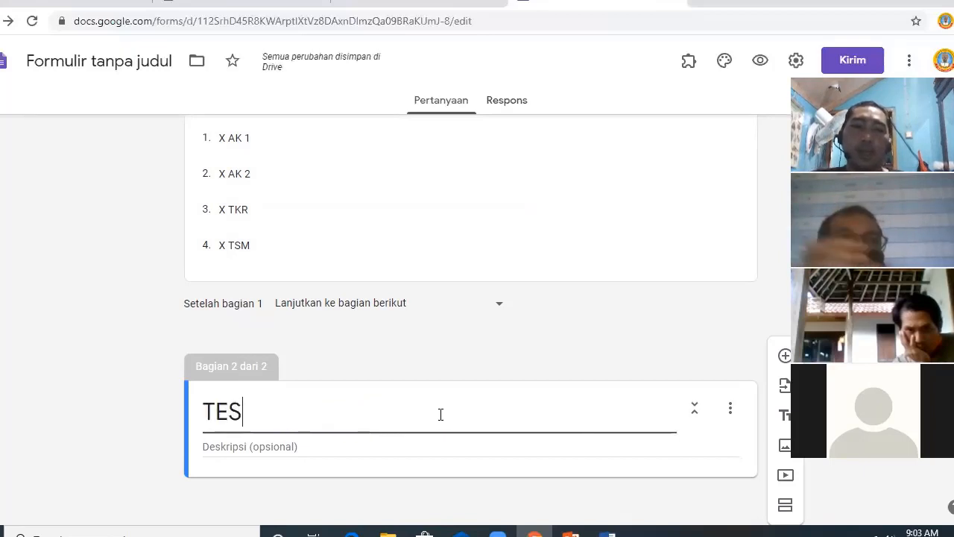
text( PENI)
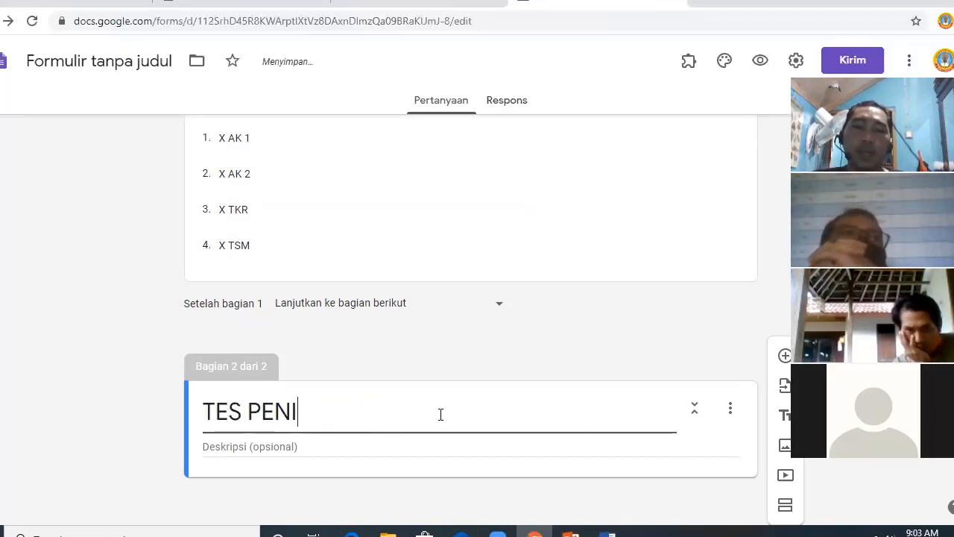
text(LAIN A)
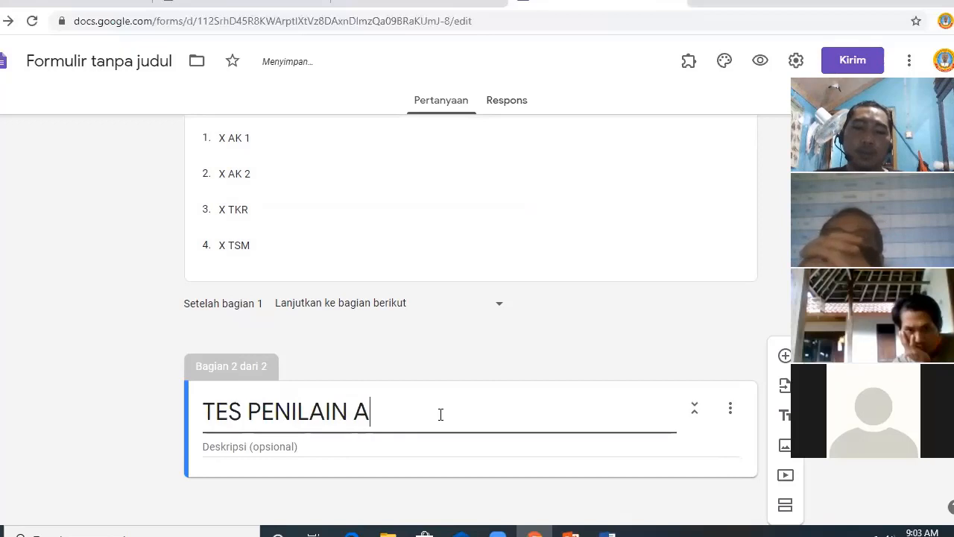
text(KHI)
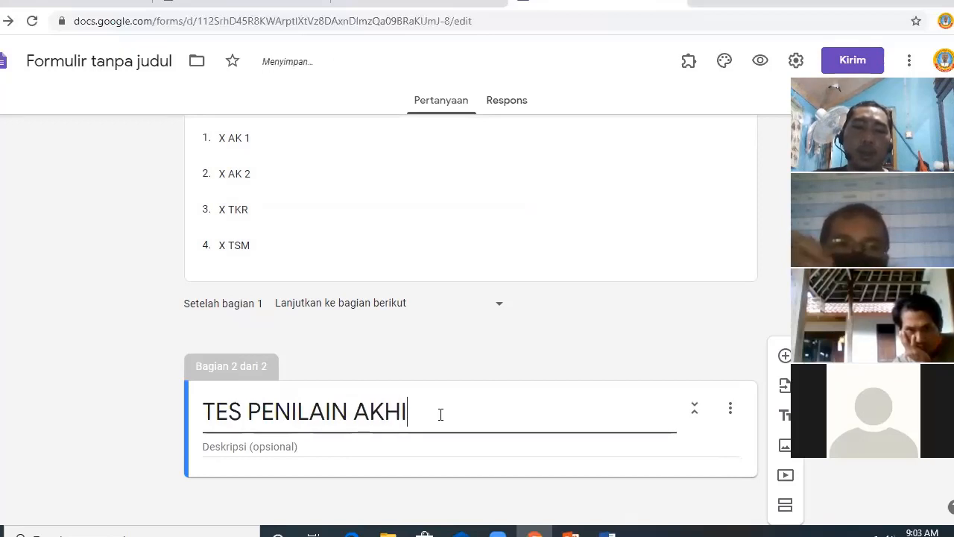
text(R TAHUN)
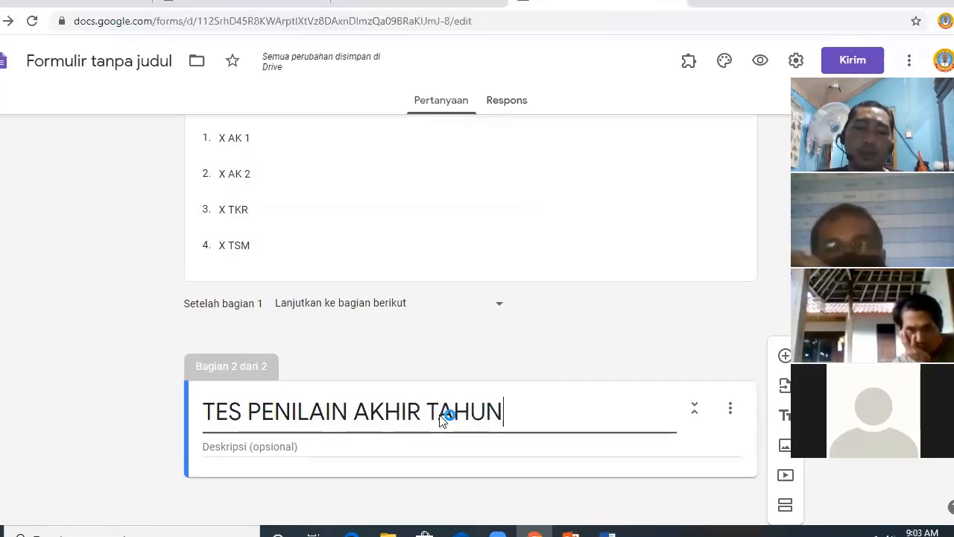
Switch to the PAS CONTOH 2020.docx document in Word and copy the PETUNJUK UMUM heading with its five numbered instructions
click(263, 445)
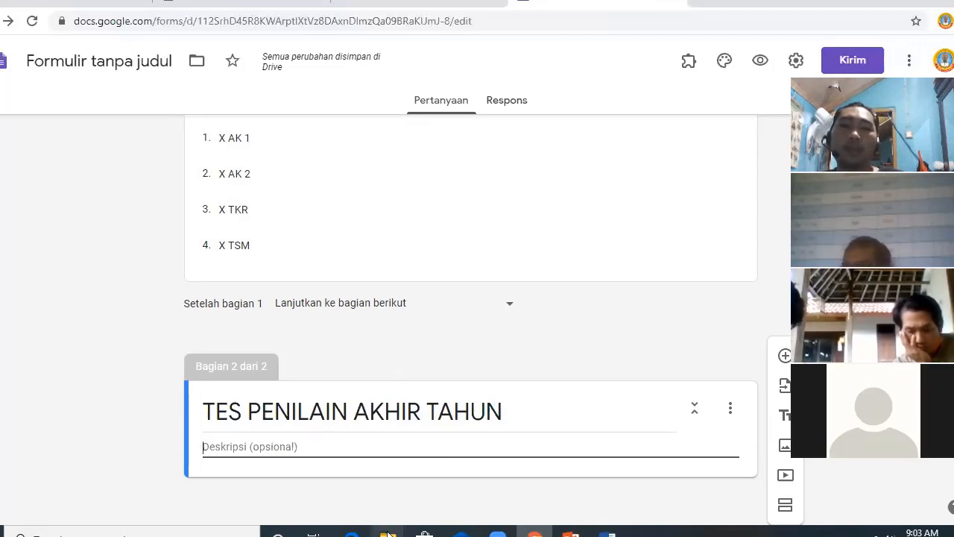
mouse_move(388, 531)
key(alt+Tab)
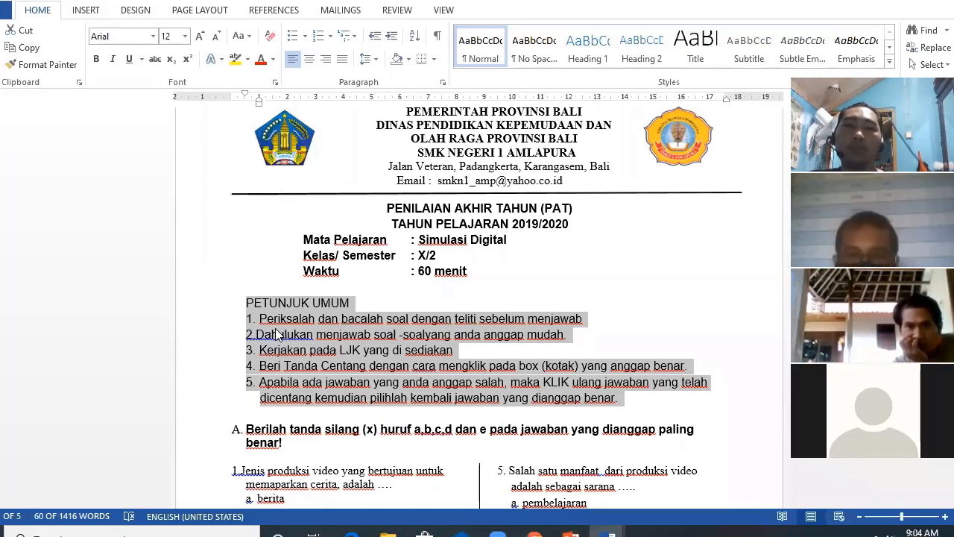
right_click(276, 335)
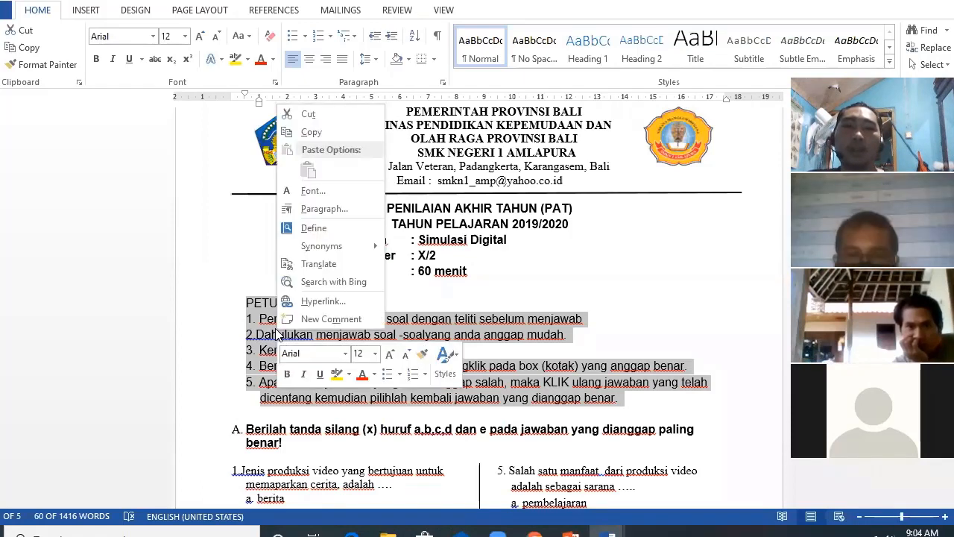
click(297, 131)
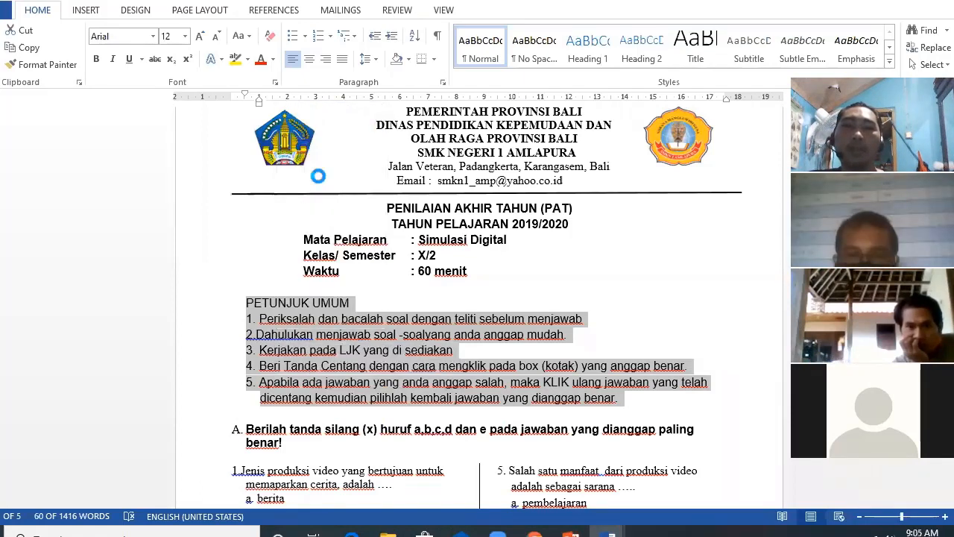
Back in the form, paste the copied PETUNJUK UMUM instructions as the second section's description and add a blank multiple-choice question below
click(543, 534)
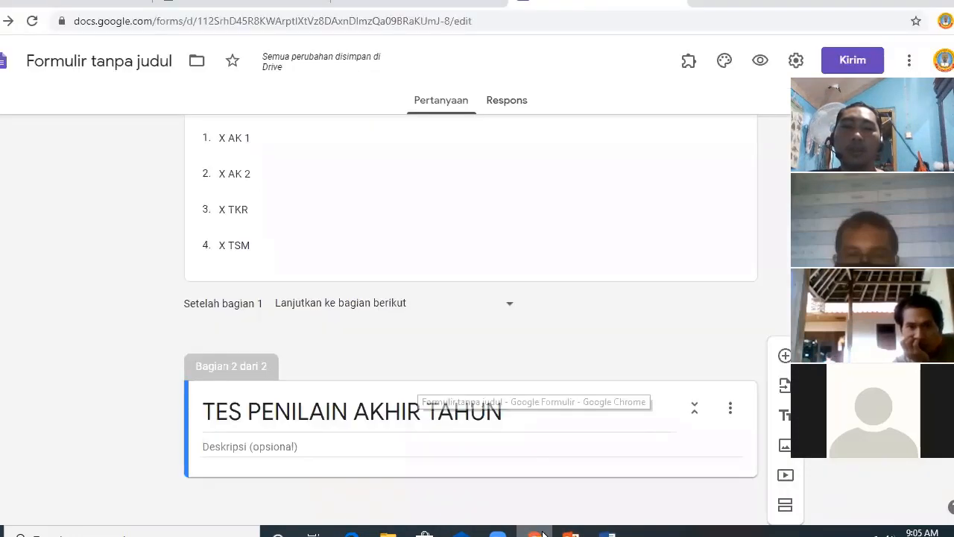
click(242, 446)
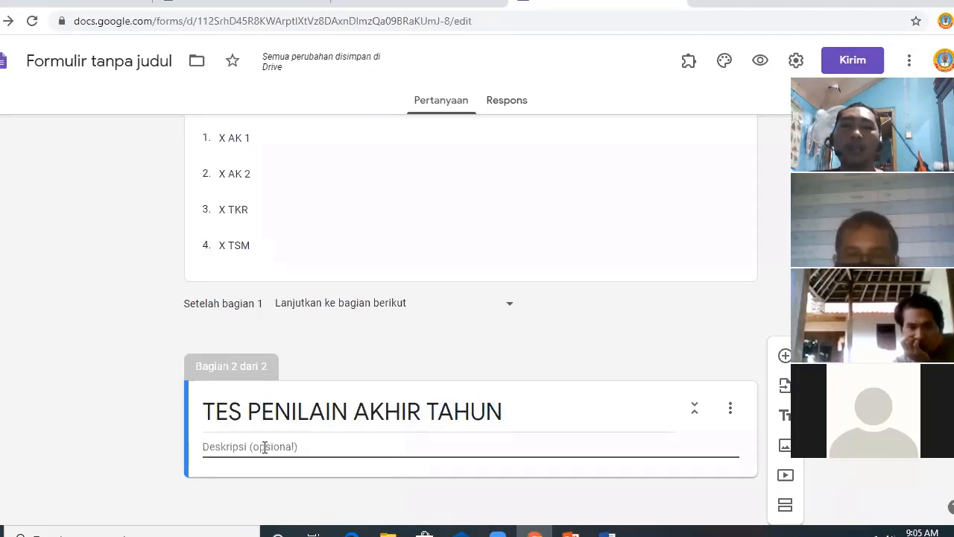
right_click(207, 447)
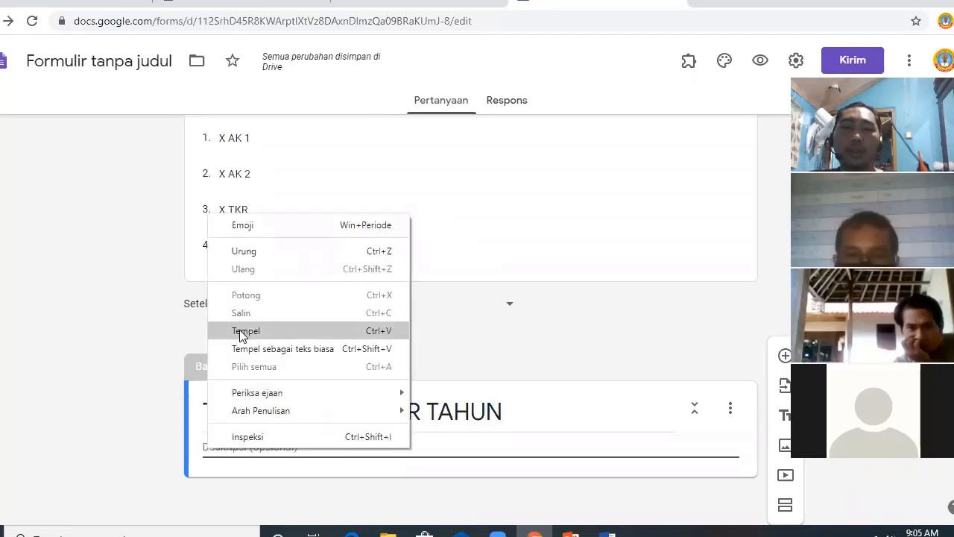
click(180, 468)
right_click(209, 452)
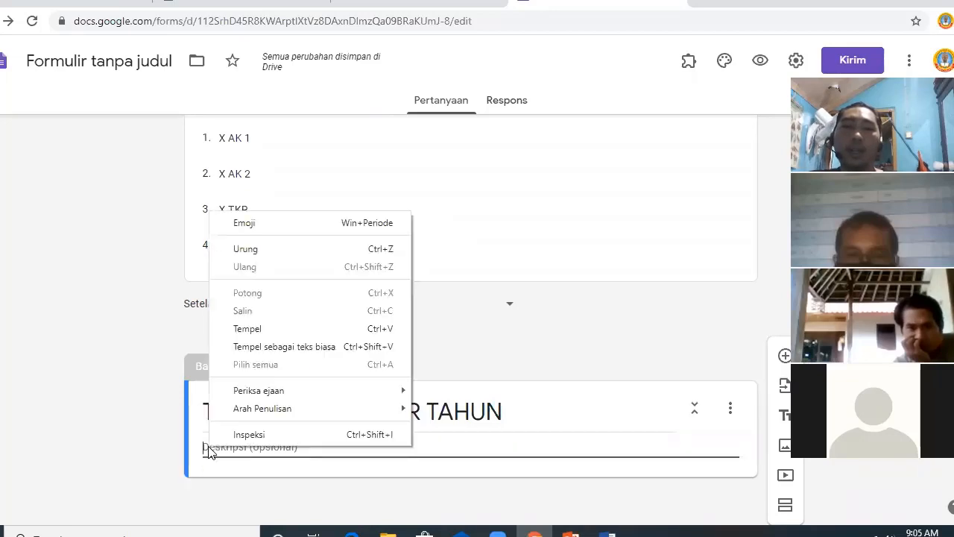
click(265, 331)
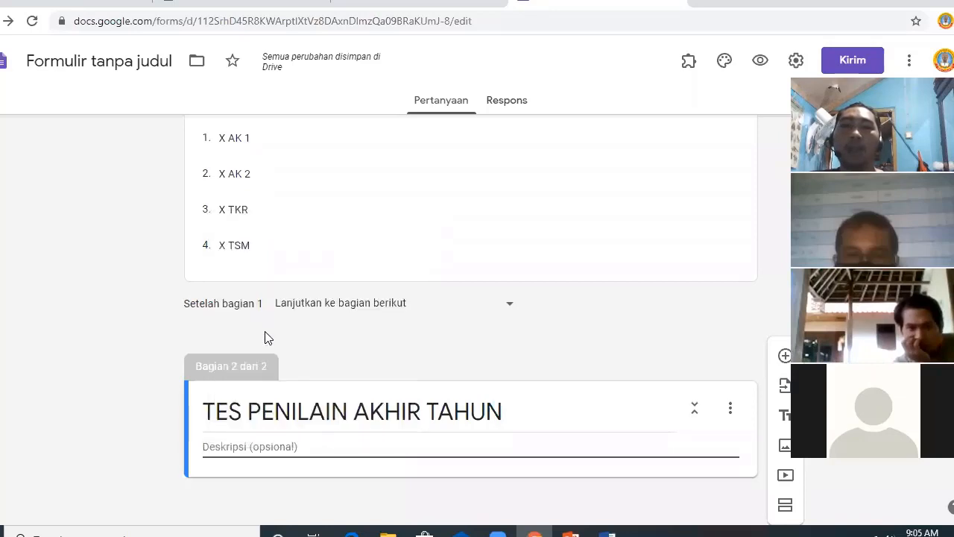
scroll(286, 462, down, 4)
click(235, 310)
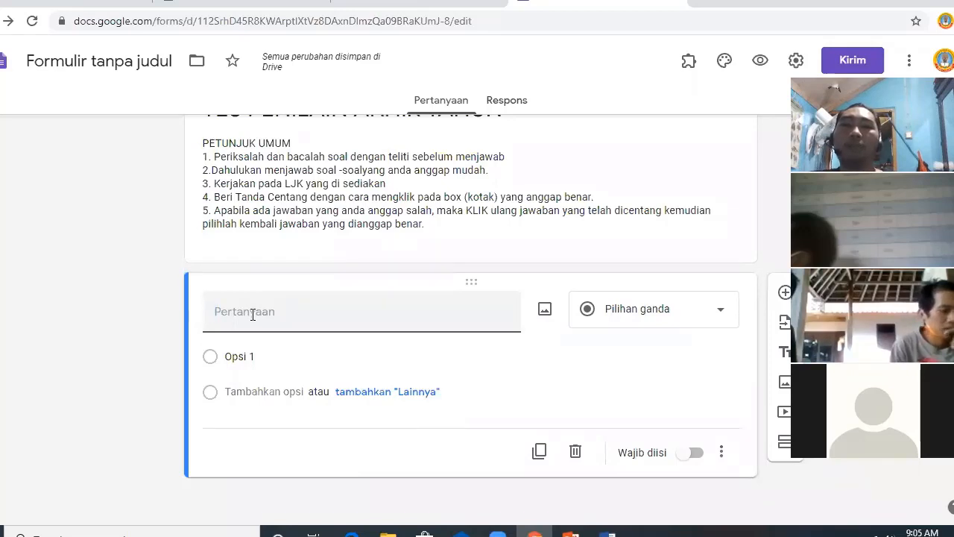
Switch to the SOAL PAS 2 SIMULASI DIGITAL document in Word
mouse_move(610, 534)
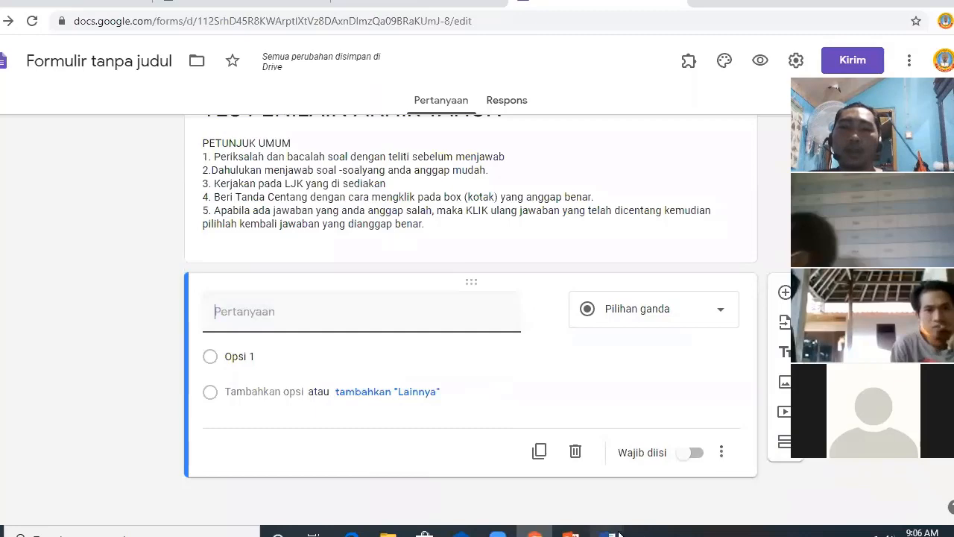
mouse_move(532, 504)
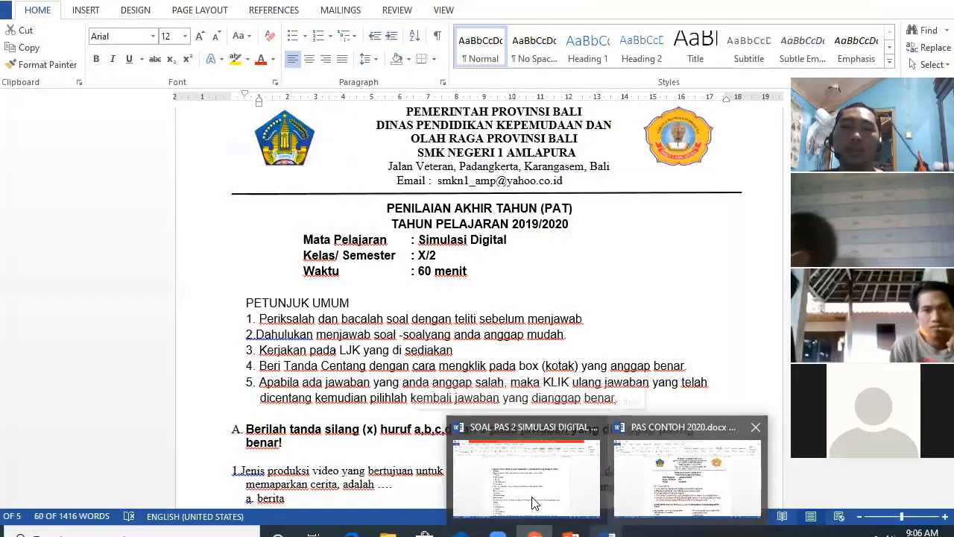
click(532, 504)
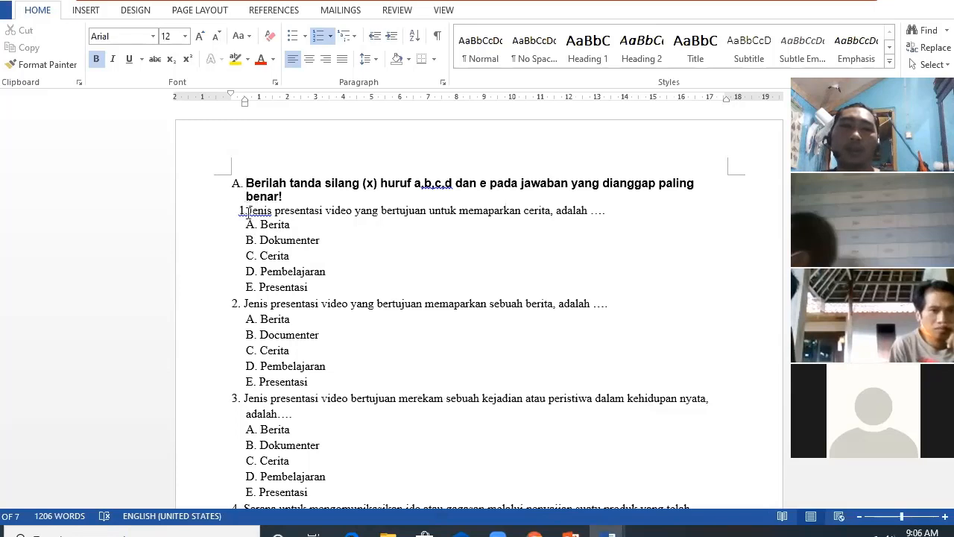
drag(249, 210, 325, 211)
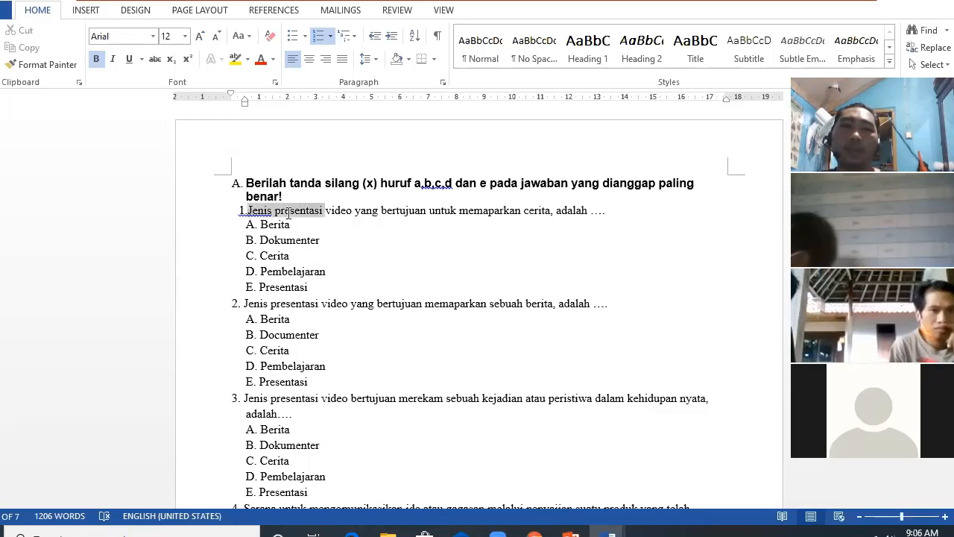
key(Down)
key(Down)
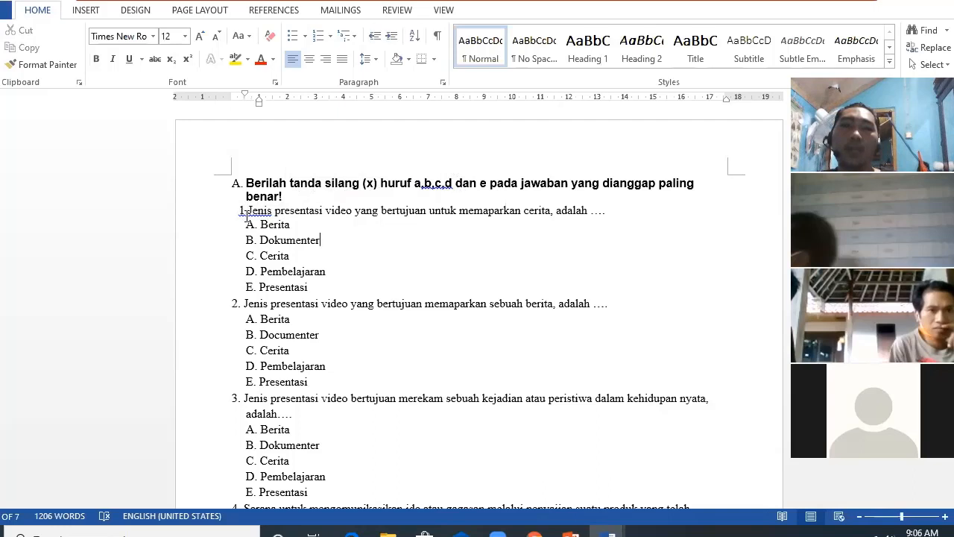
Copy the text of question 1, "Jenis presentasi video yang bertujuan untuk memaparkan cerita, adalah ….", without its number
drag(248, 210, 605, 211)
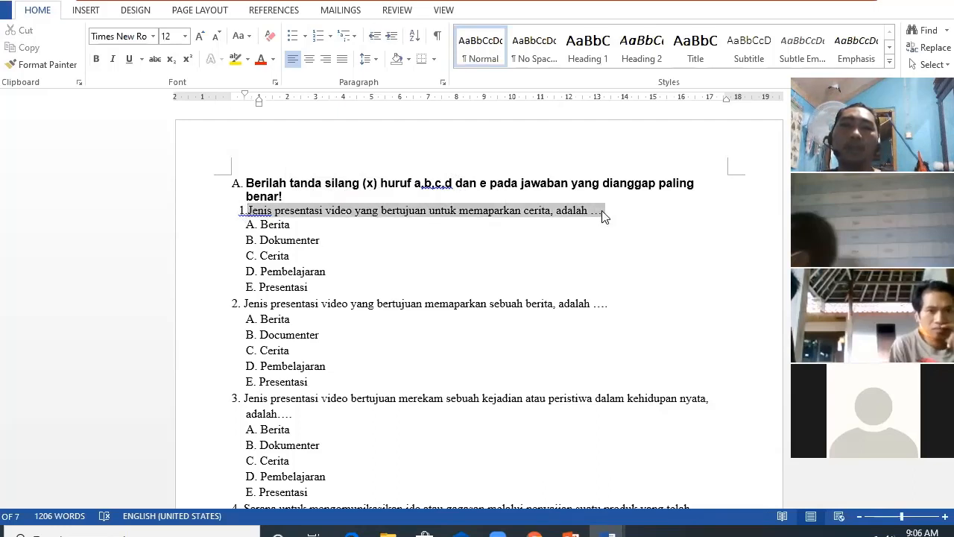
right_click(469, 218)
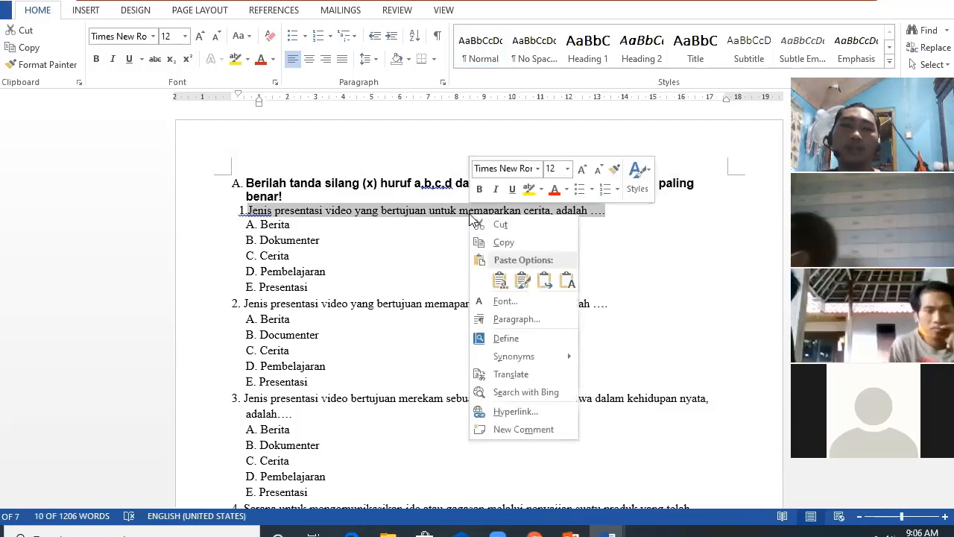
click(515, 245)
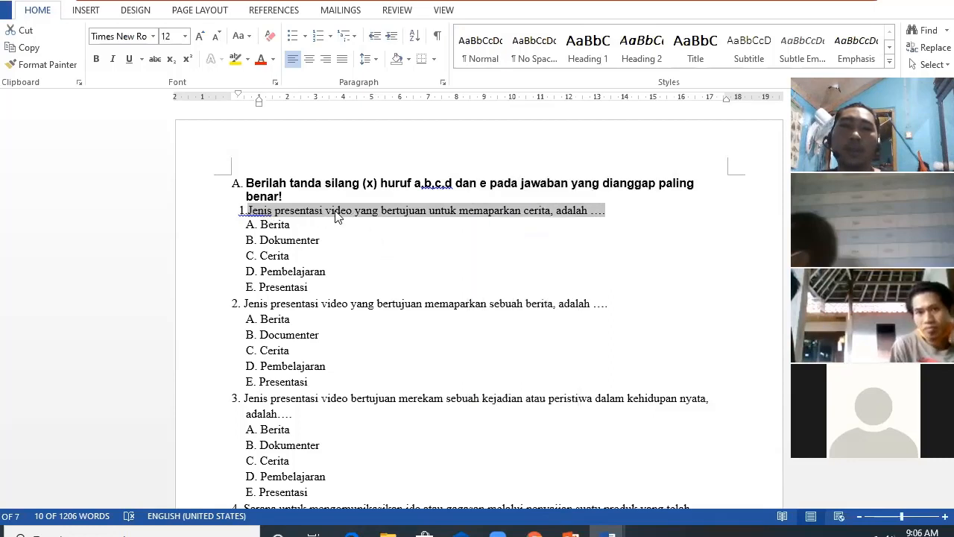
right_click(390, 218)
click(404, 244)
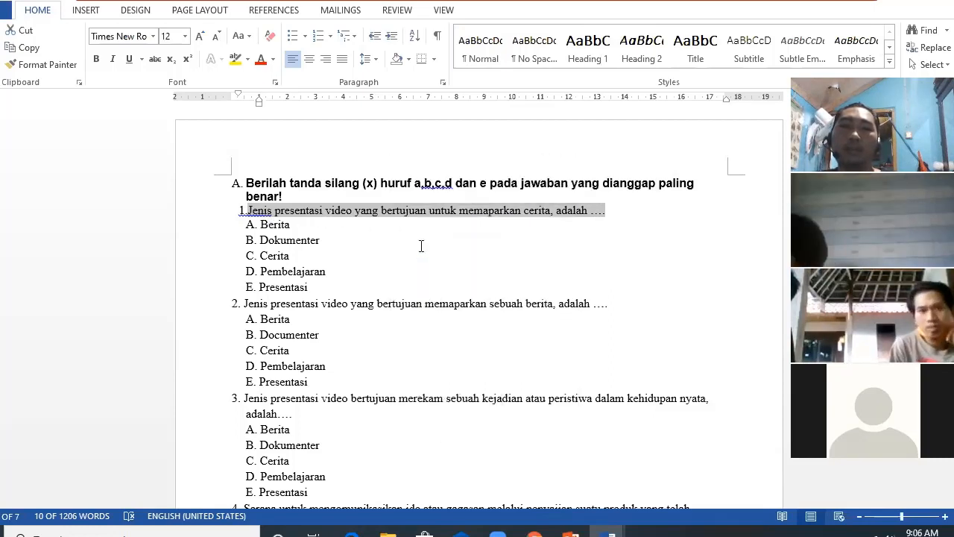
Return to the form and paste the copied question 1 text as the title of the blank multiple-choice question
click(534, 534)
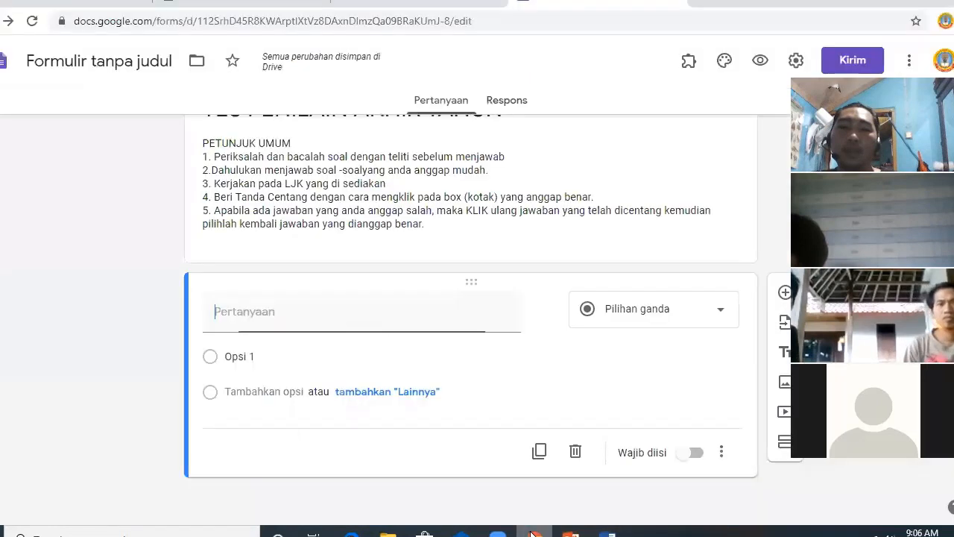
right_click(222, 311)
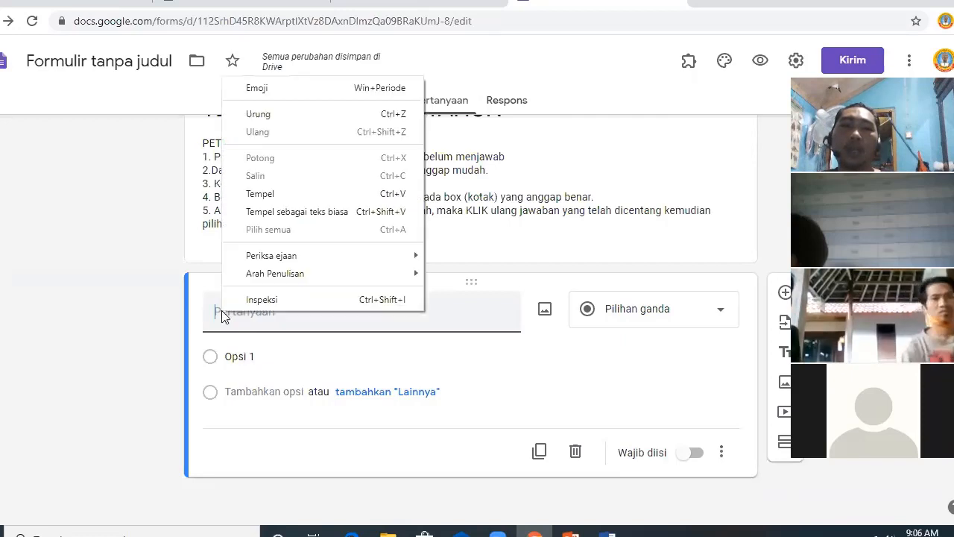
click(265, 193)
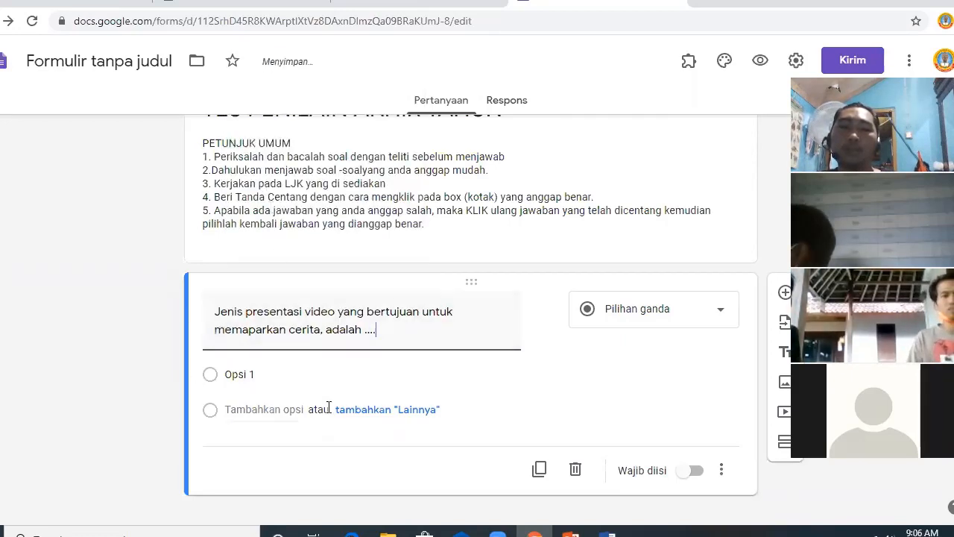
Switch to the SOAL PAS 2 SIMULASI DIGITAL document in Word and copy question 1's five answer options, from Berita to Presentasi
click(242, 377)
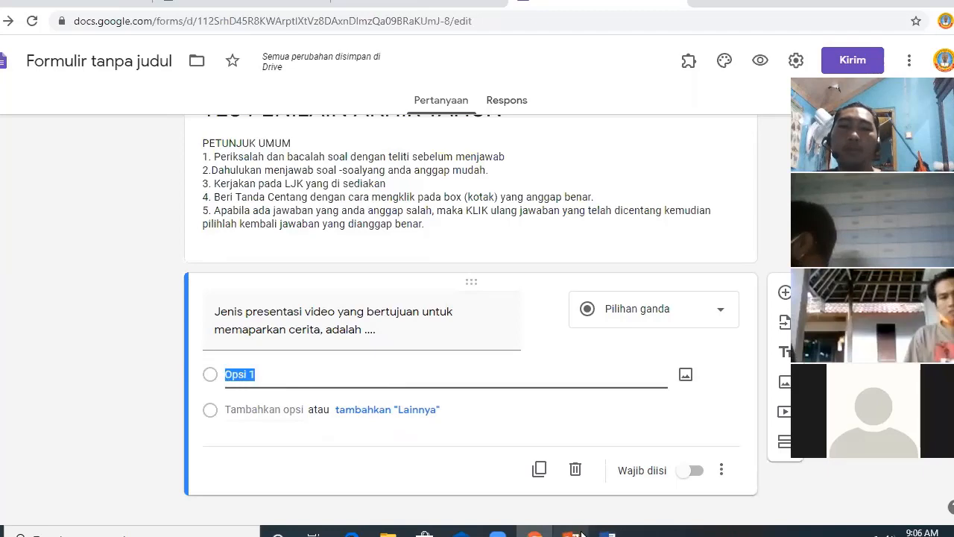
mouse_move(571, 533)
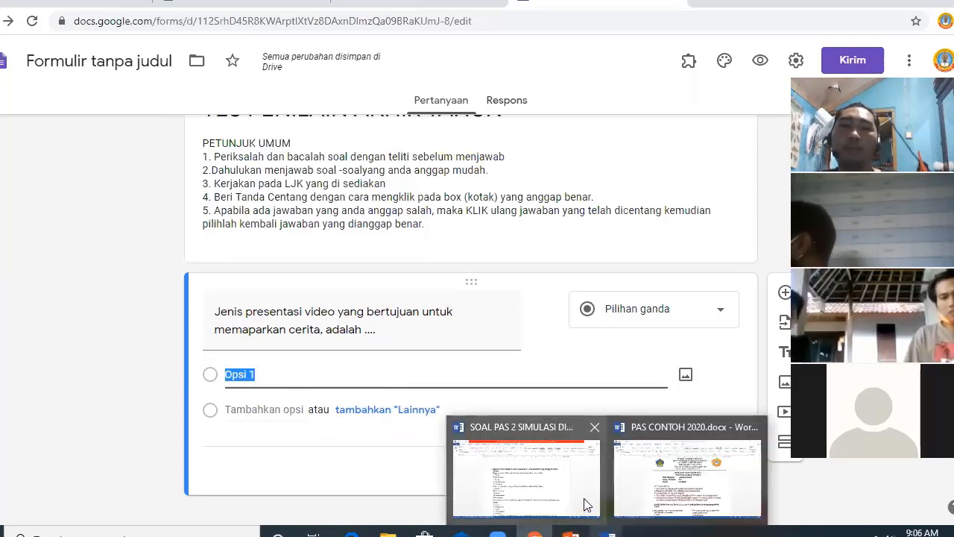
mouse_move(585, 505)
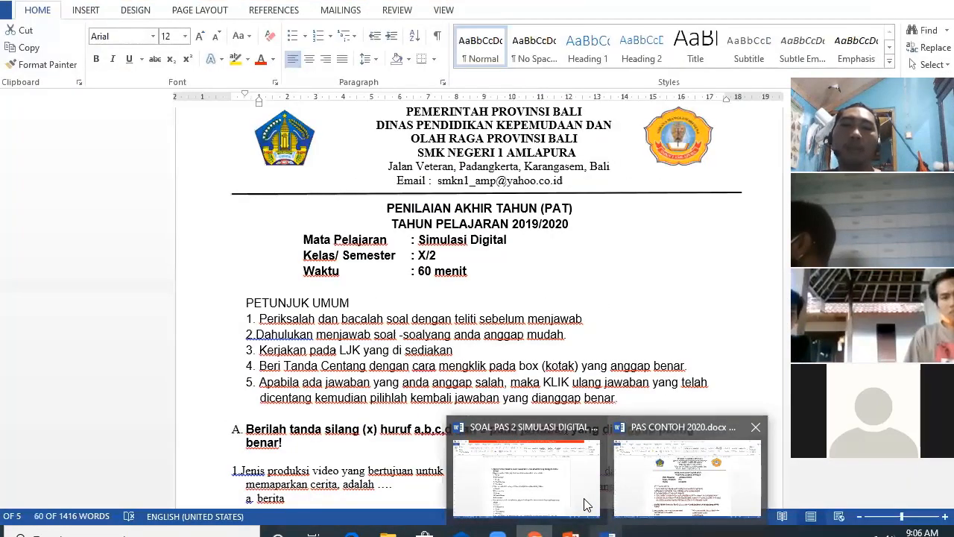
click(585, 505)
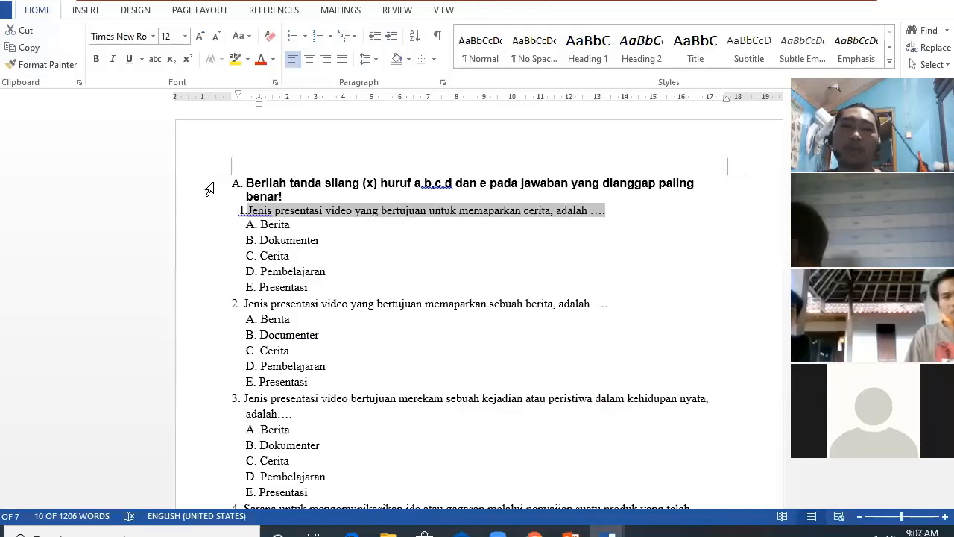
click(229, 228)
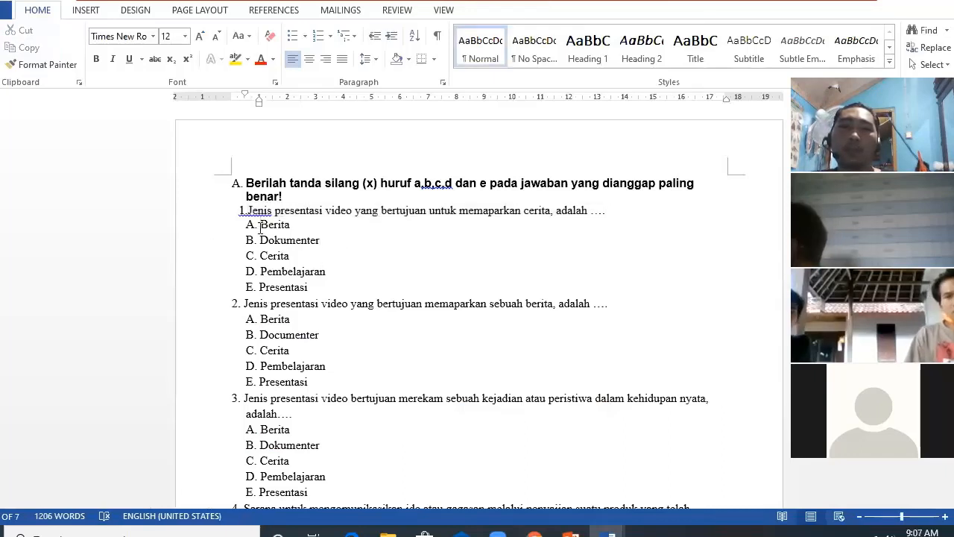
drag(261, 225, 309, 289)
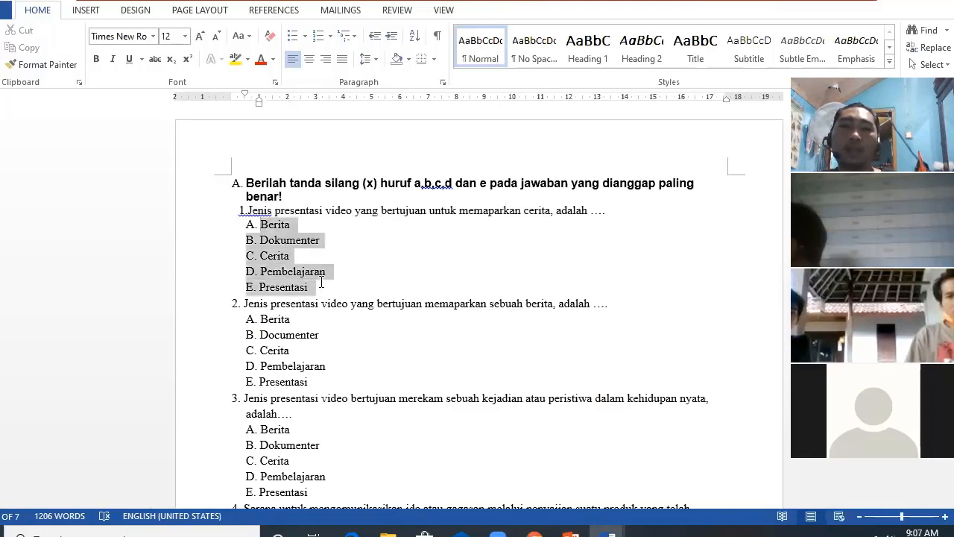
right_click(274, 261)
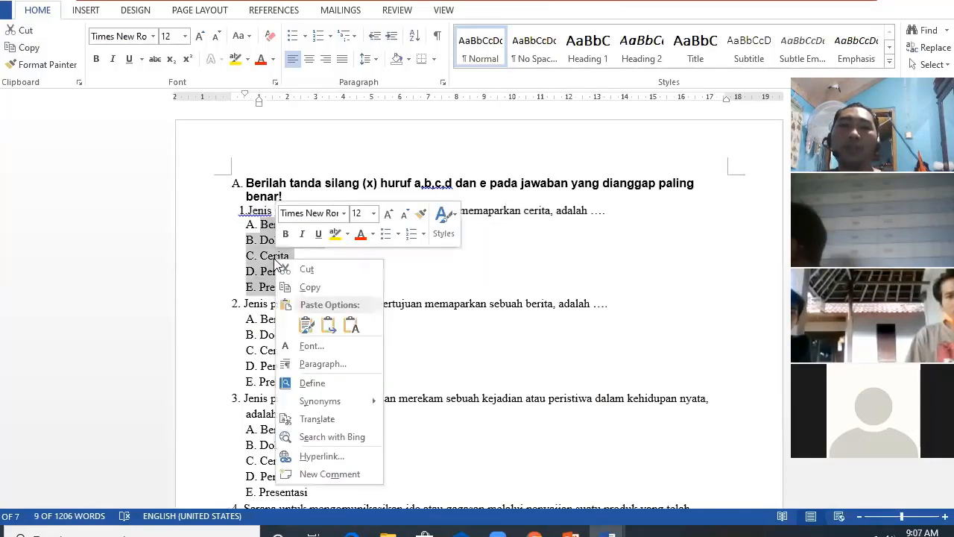
click(310, 287)
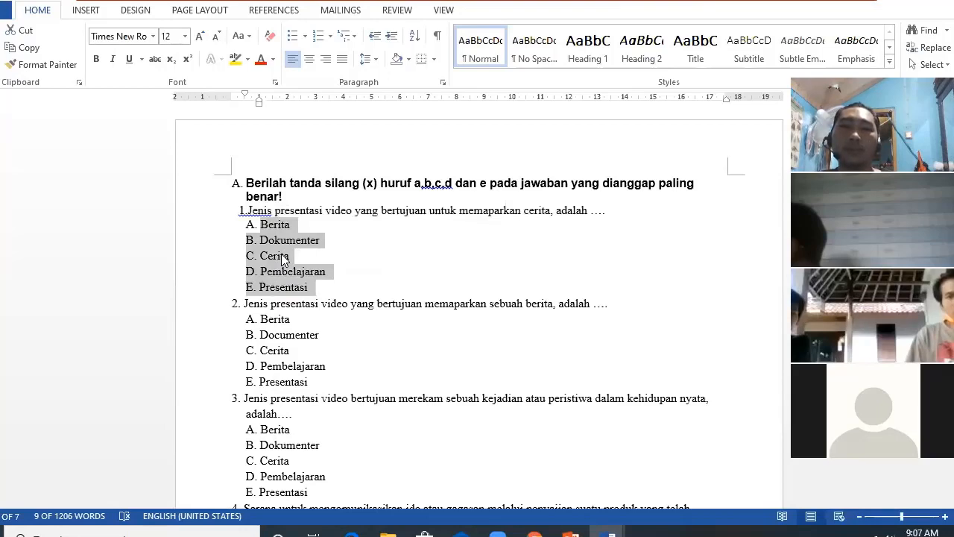
right_click(281, 257)
click(321, 279)
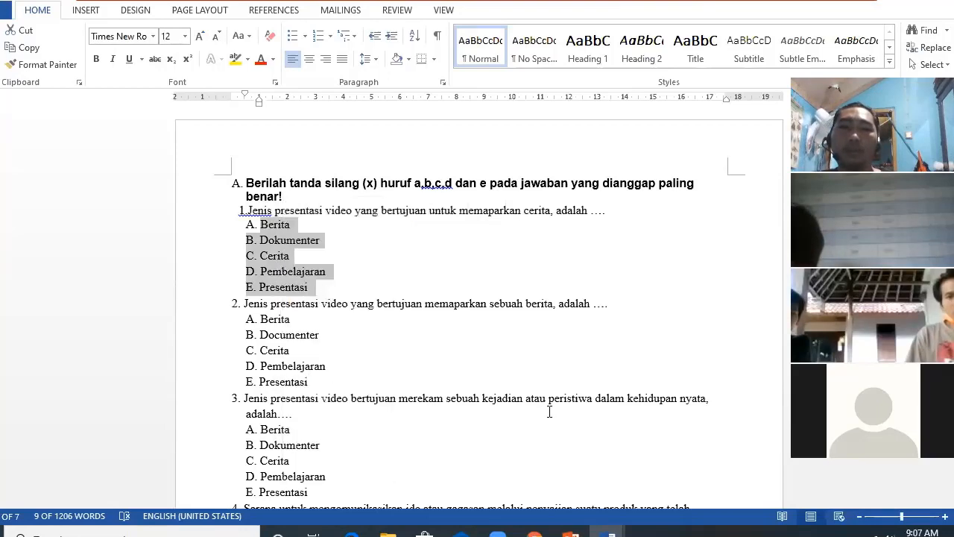
Return to the form and paste the copied answers over Opsi 1 as the first question's options
click(533, 531)
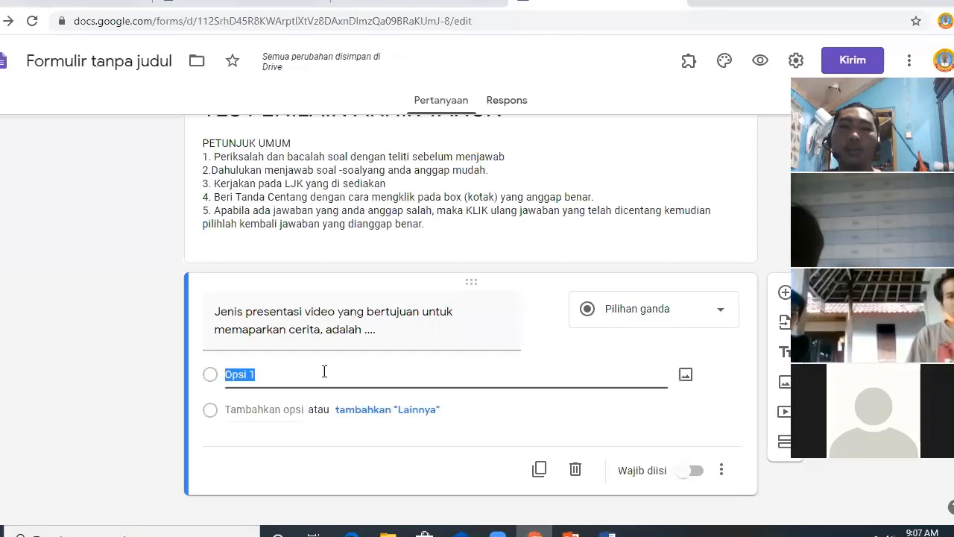
right_click(252, 373)
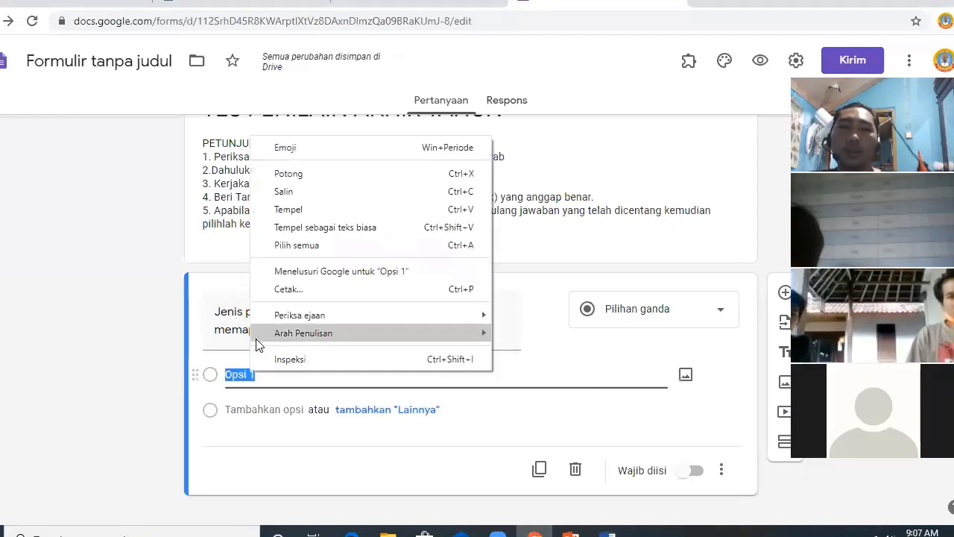
click(246, 382)
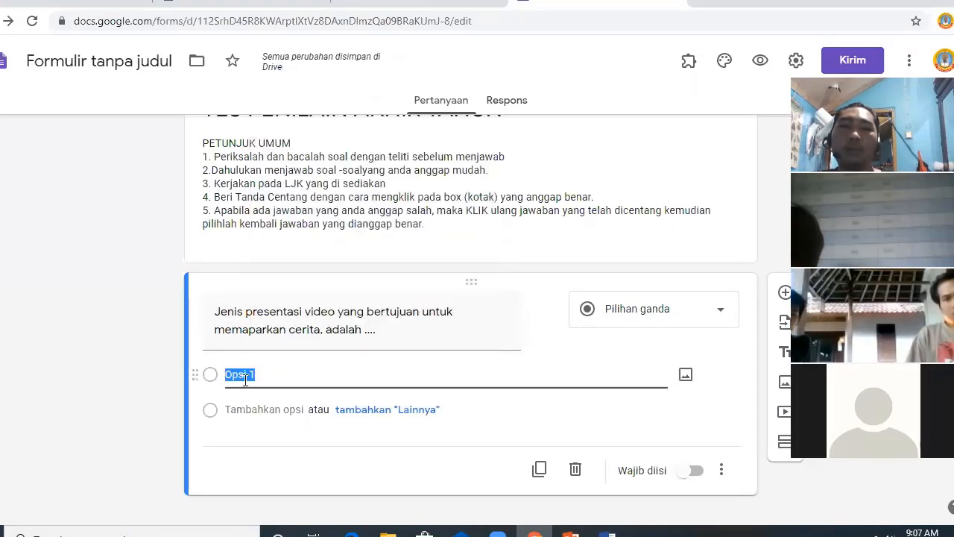
click(246, 377)
drag(287, 378, 220, 375)
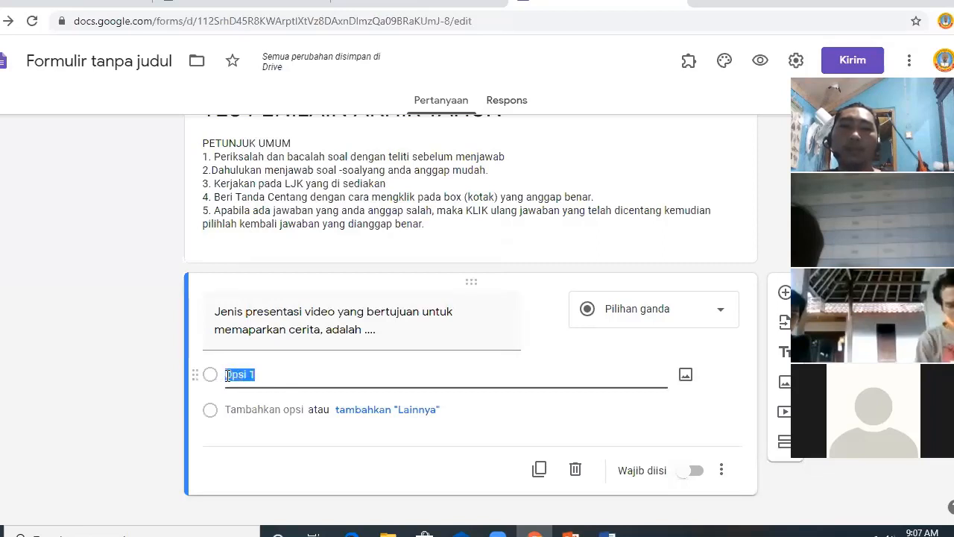
right_click(243, 376)
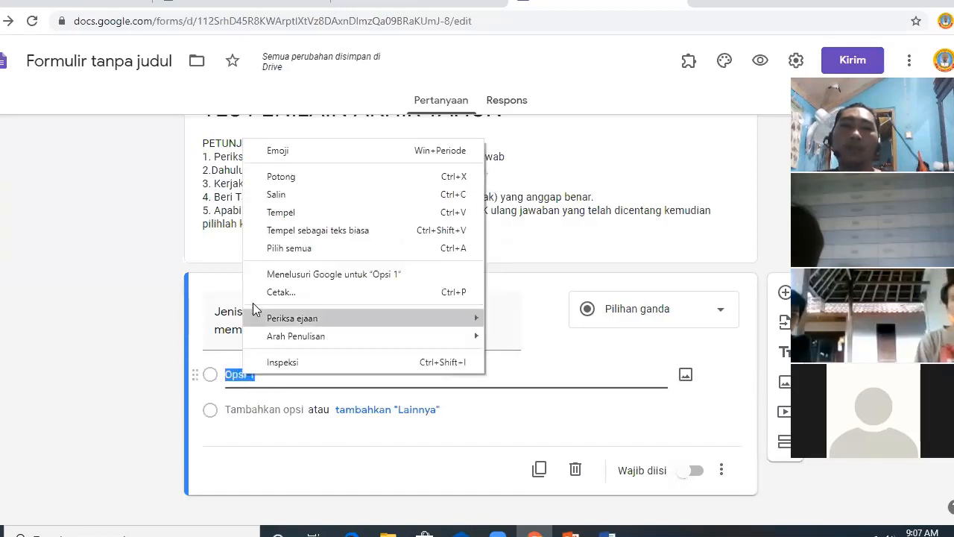
click(296, 214)
scroll(738, 123, down, 2)
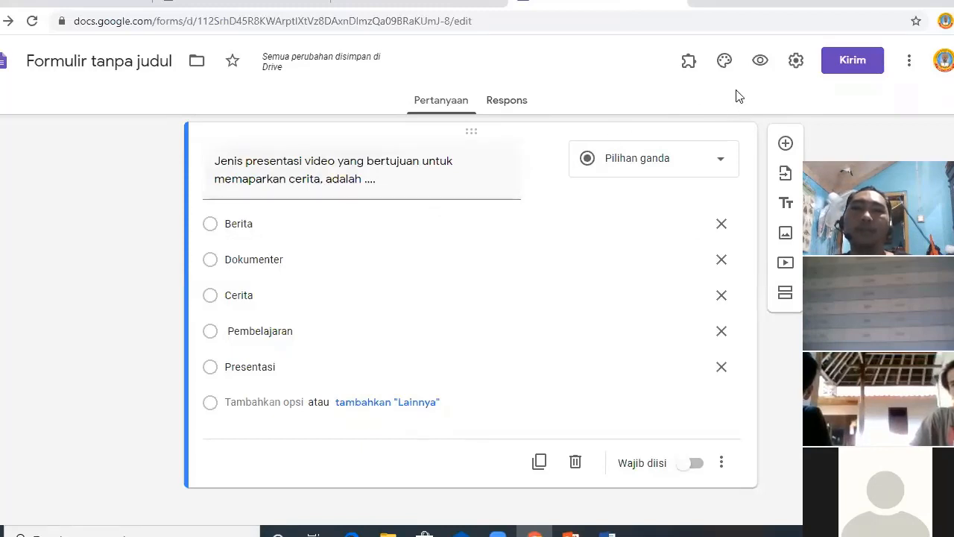
In the form's general settings, enable collecting e-mail addresses (Kumpulkan alamat email) and limit respondents to one response (Batasi ke 1 tanggapan)
click(797, 67)
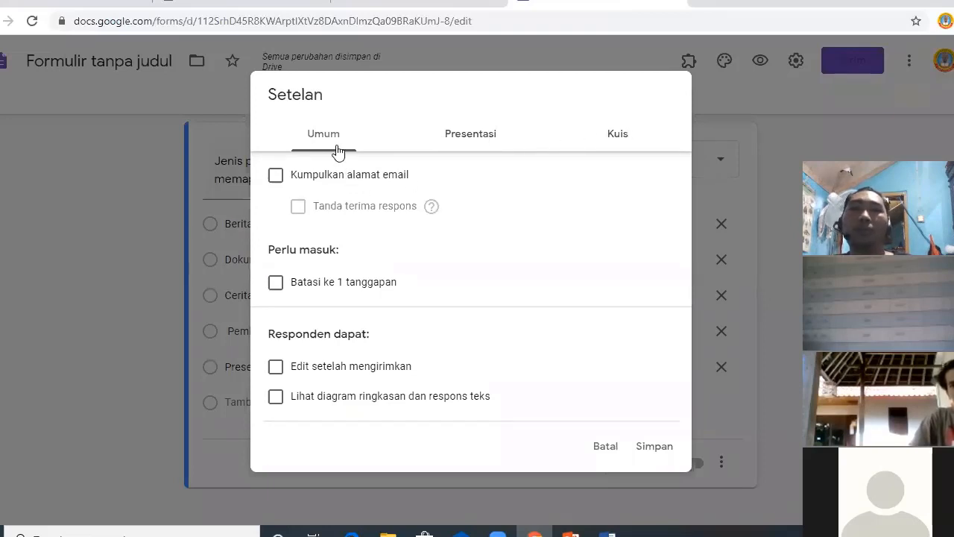
click(276, 175)
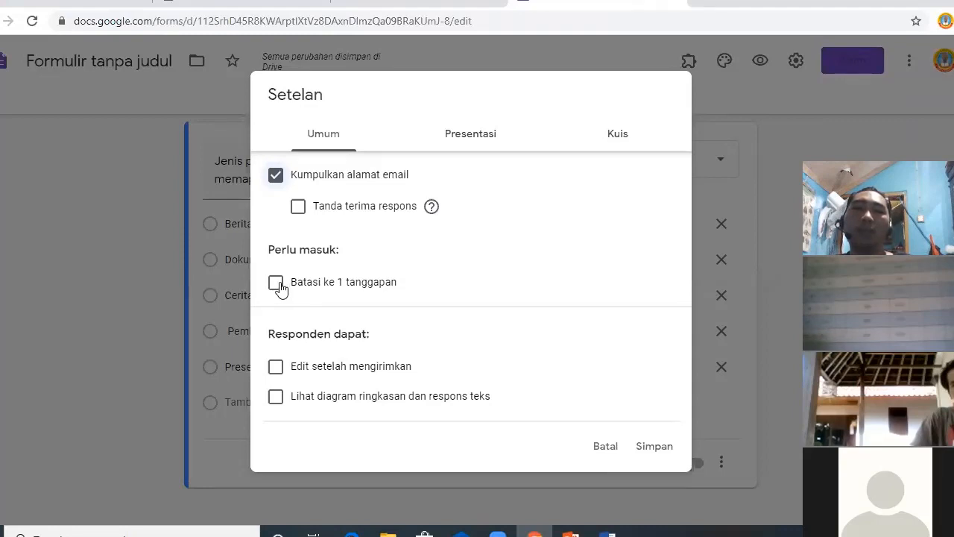
click(276, 283)
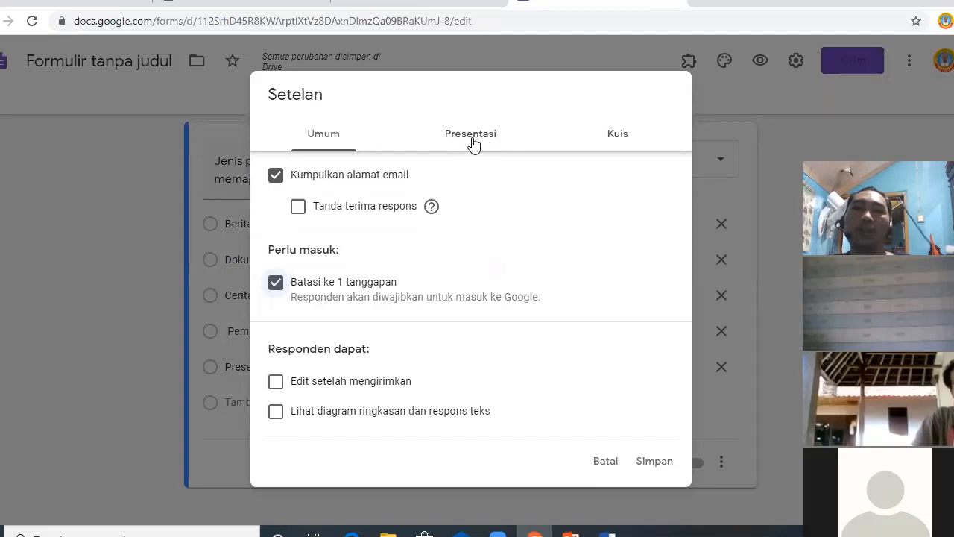
In the presentation settings, enable Acak urutan pertanyaan and set the confirmation message to "TERIMKASIH SUDAH PELAKSANAKAN PAT PPKN 2020"
click(471, 142)
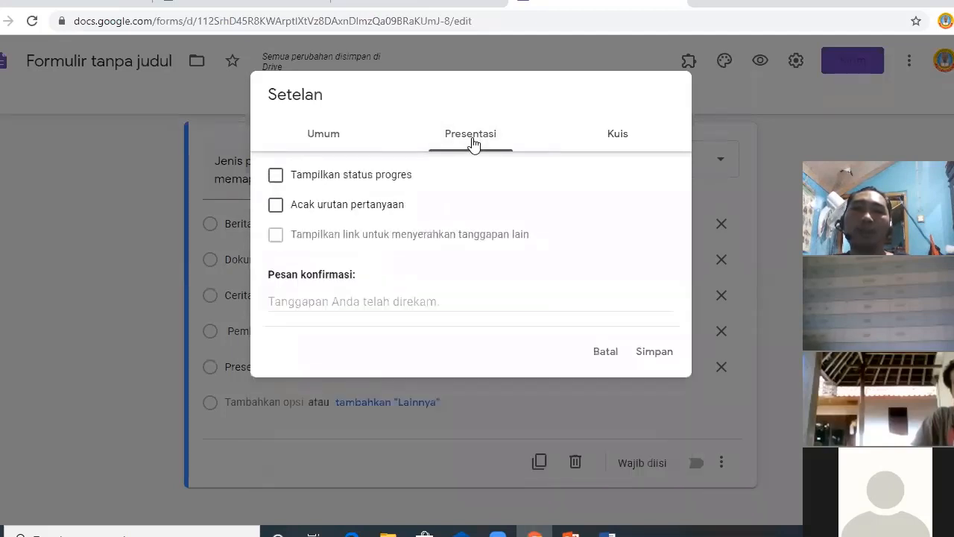
click(276, 207)
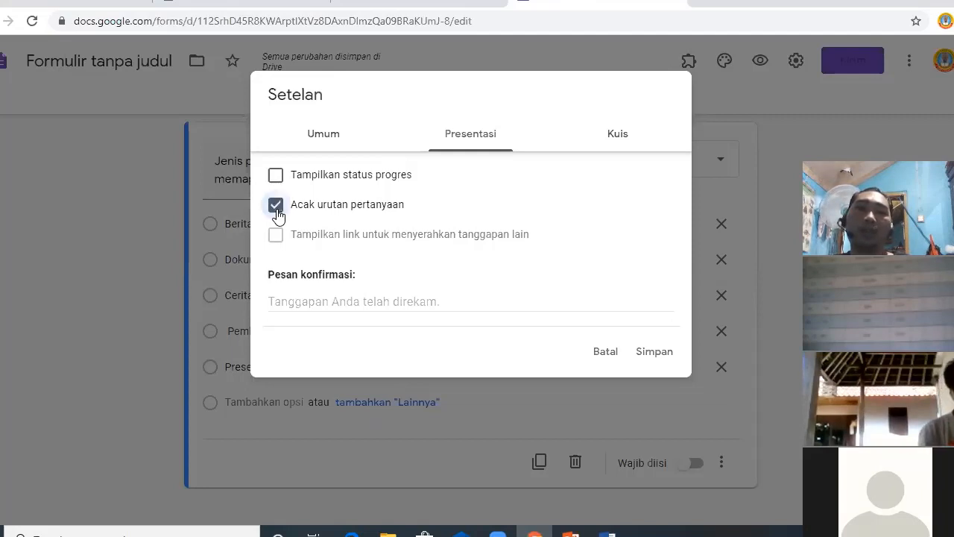
click(324, 299)
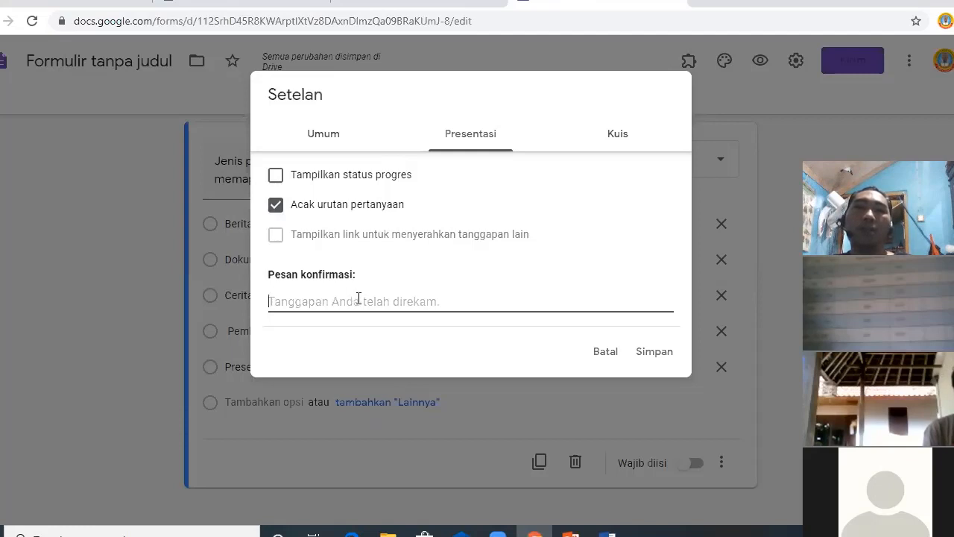
click(454, 296)
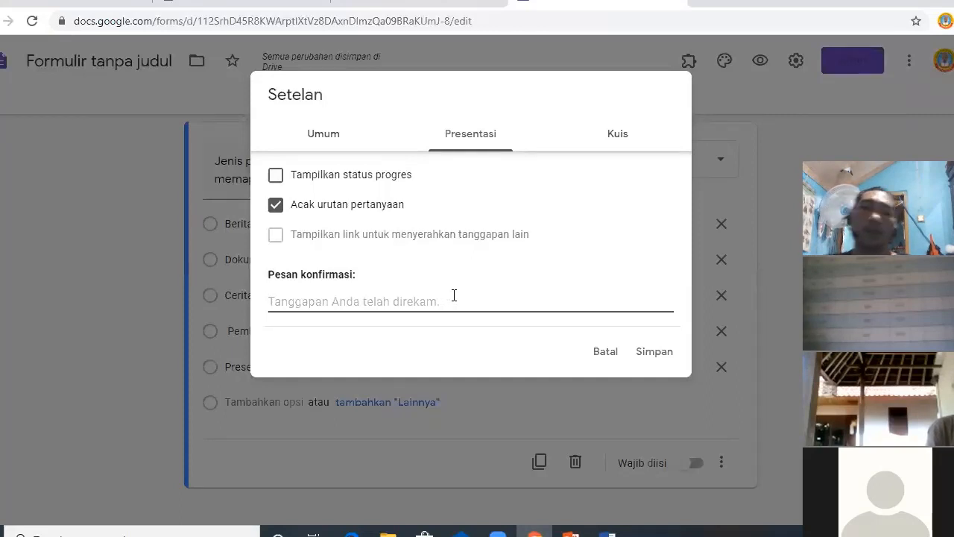
key(ctrl+v)
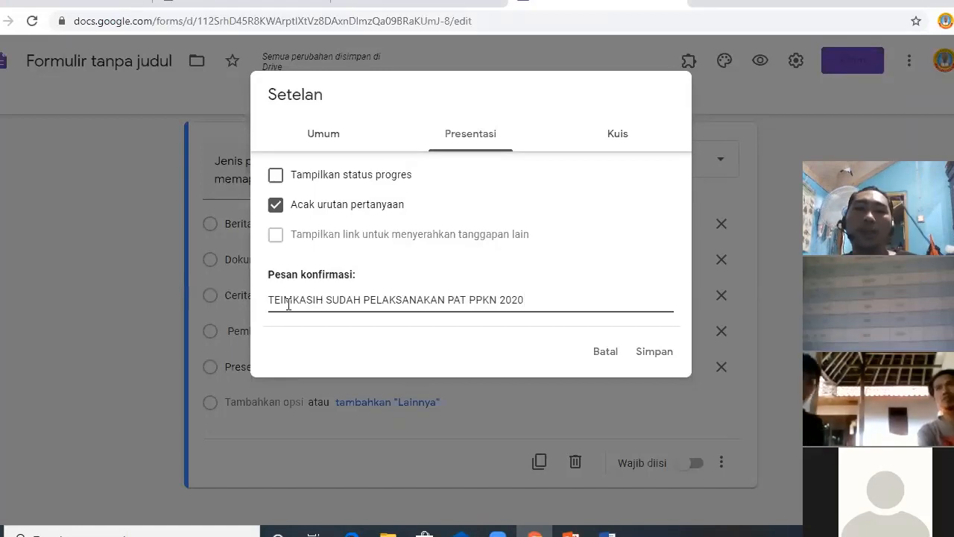
click(282, 302)
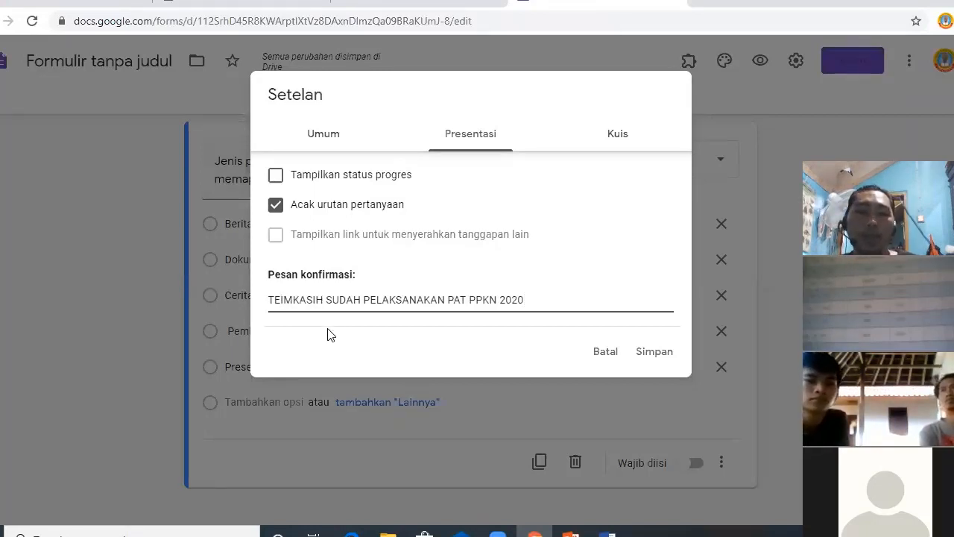
text(RI)
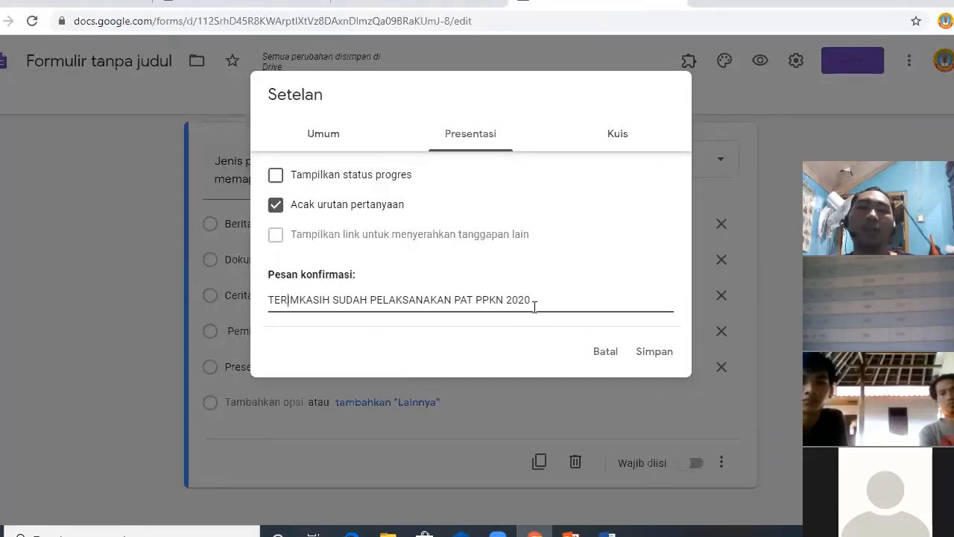
Make the form a quiz, hide Pertanyaan tak terjawab and Jawaban yang benar from respondents, and save the settings
click(626, 145)
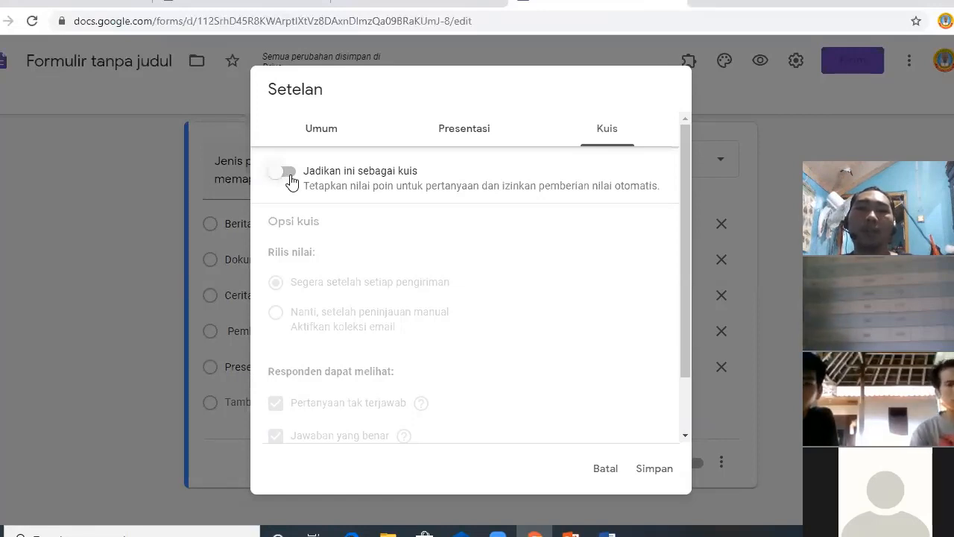
click(291, 175)
scroll(690, 386, down, 1)
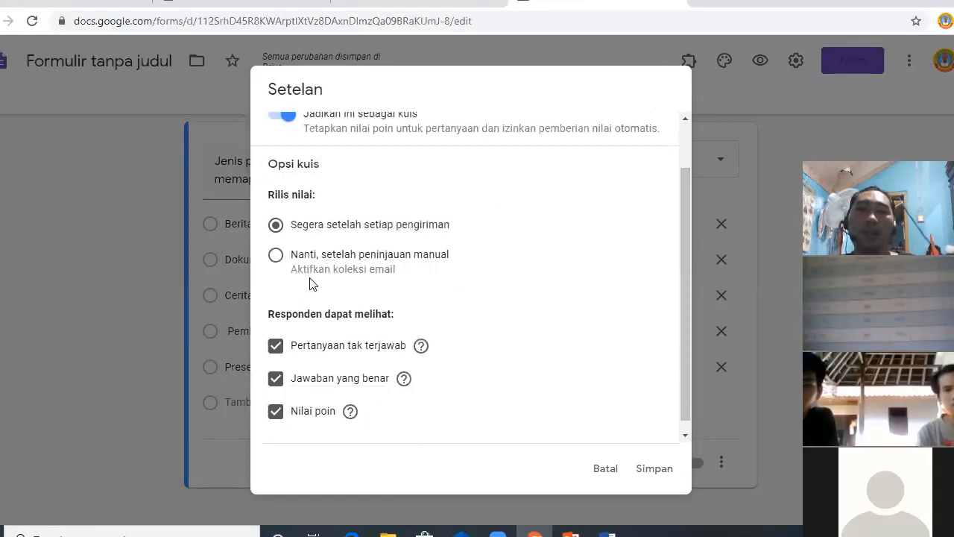
scroll(312, 283, up, 1)
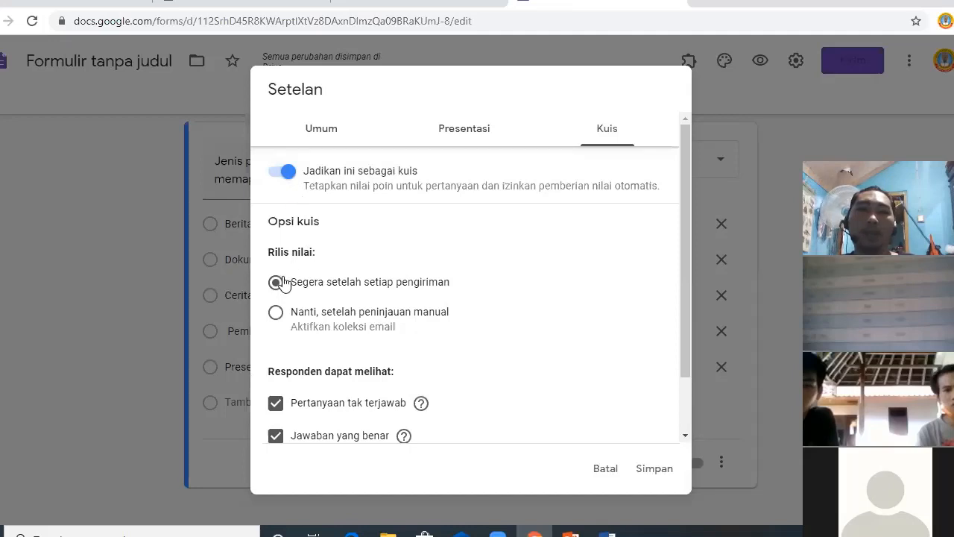
scroll(280, 281, down, 2)
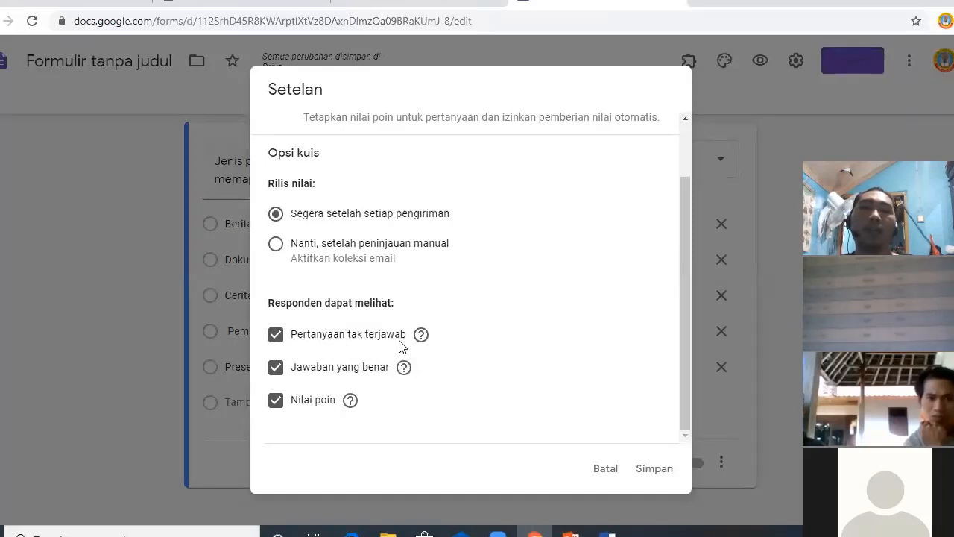
click(276, 335)
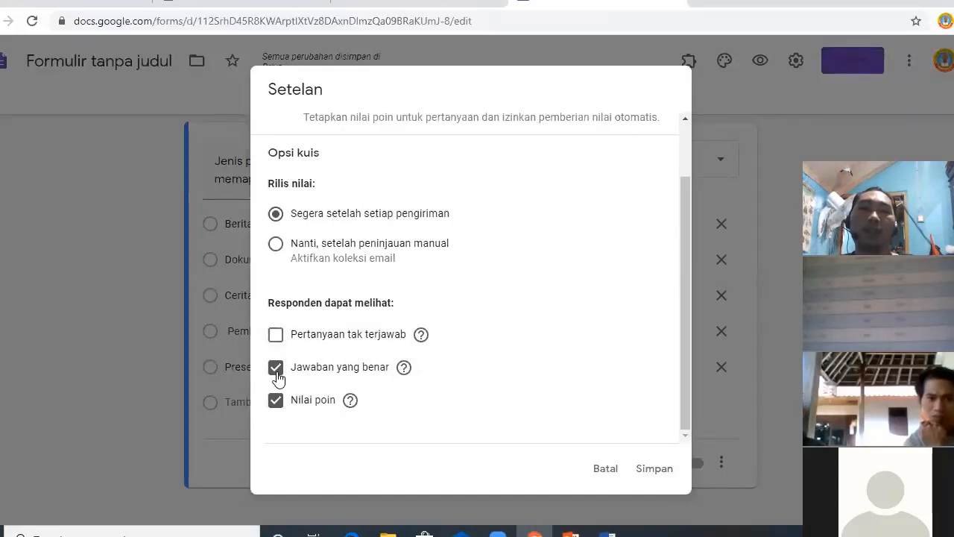
click(275, 369)
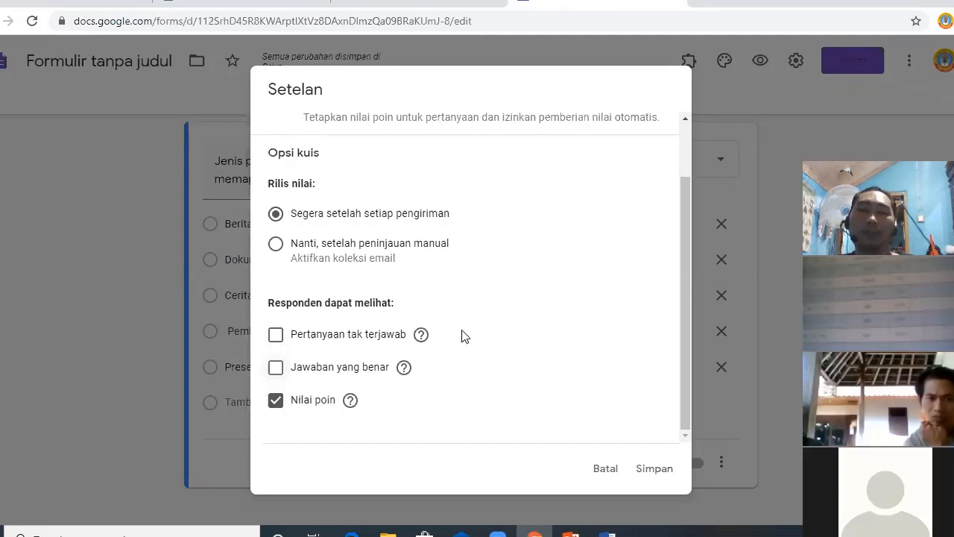
scroll(622, 142, up, 2)
scroll(619, 403, down, 1)
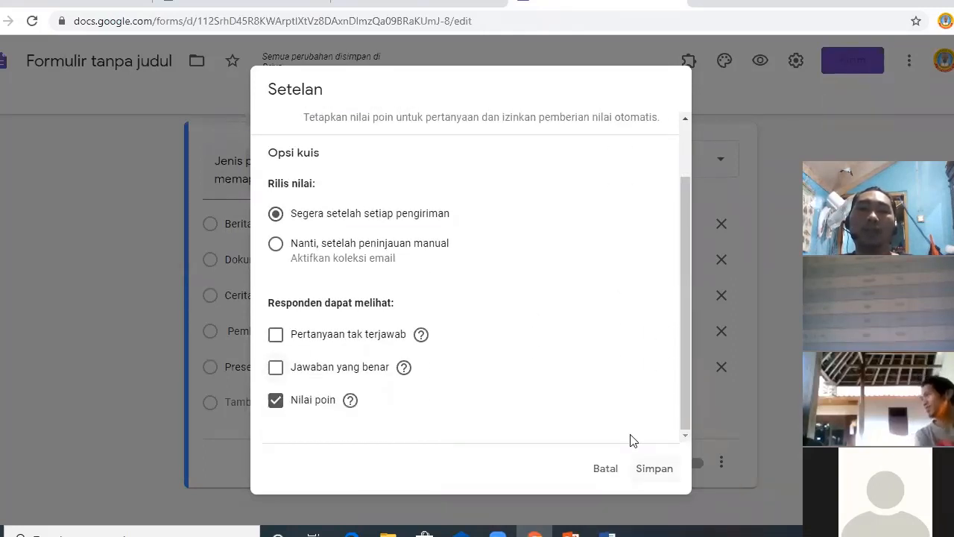
click(653, 468)
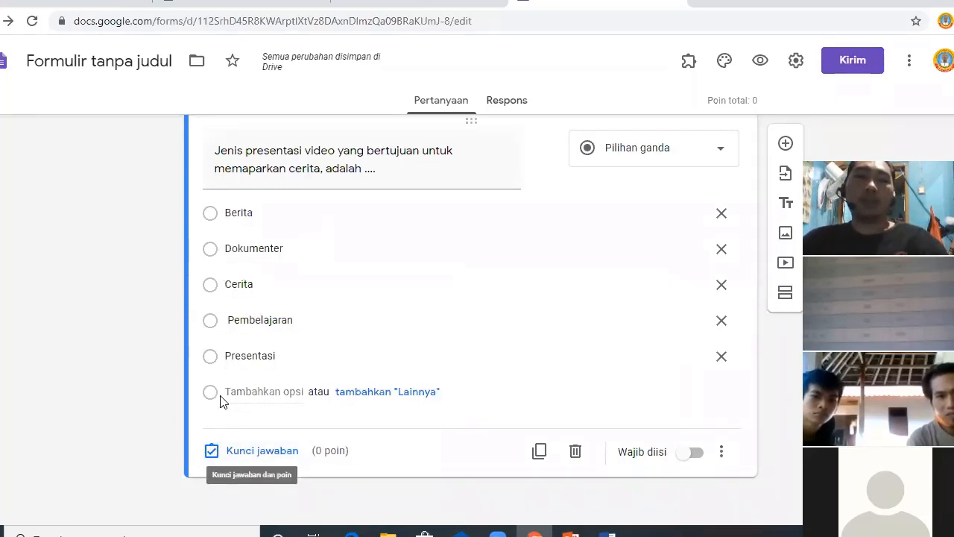
Set Cerita as the first question's correct answer worth 4 points, and add a new blank question below it
click(212, 452)
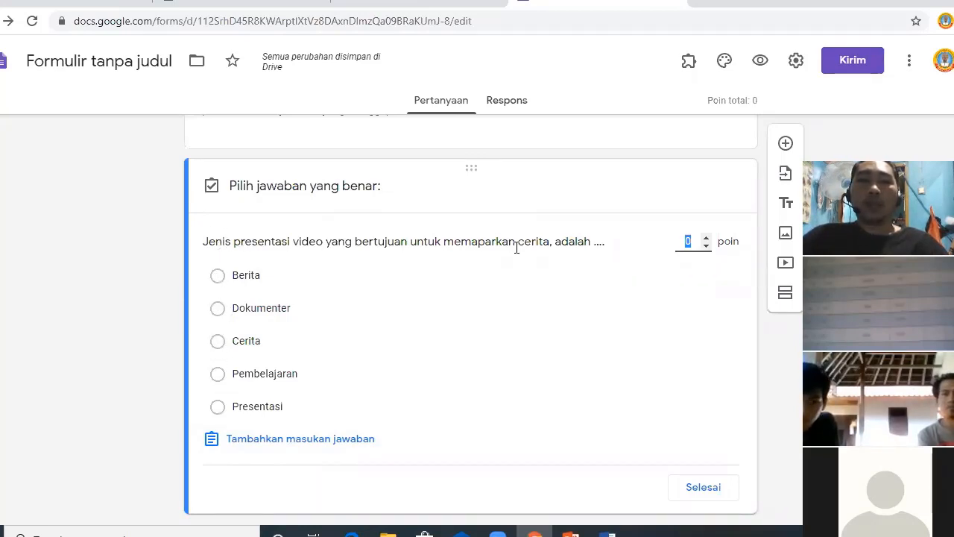
click(217, 341)
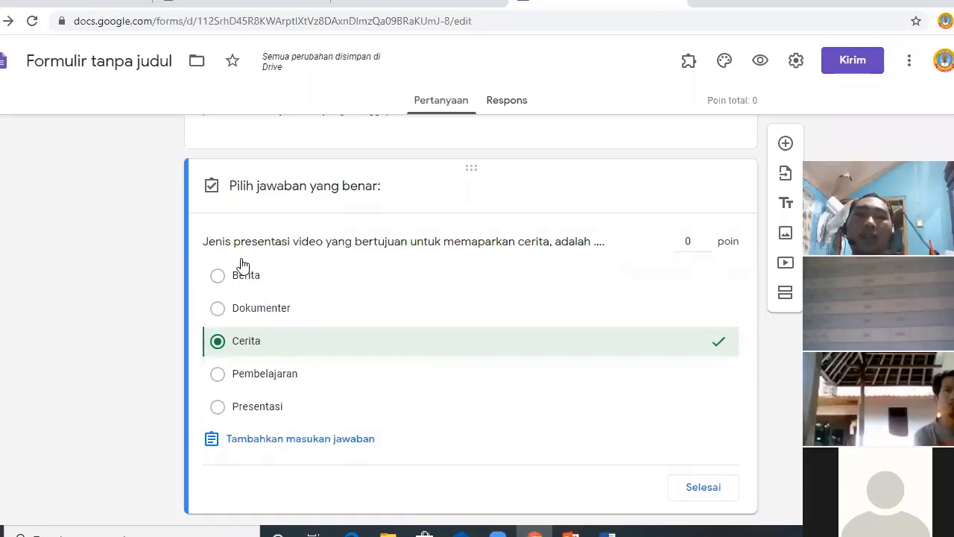
click(705, 241)
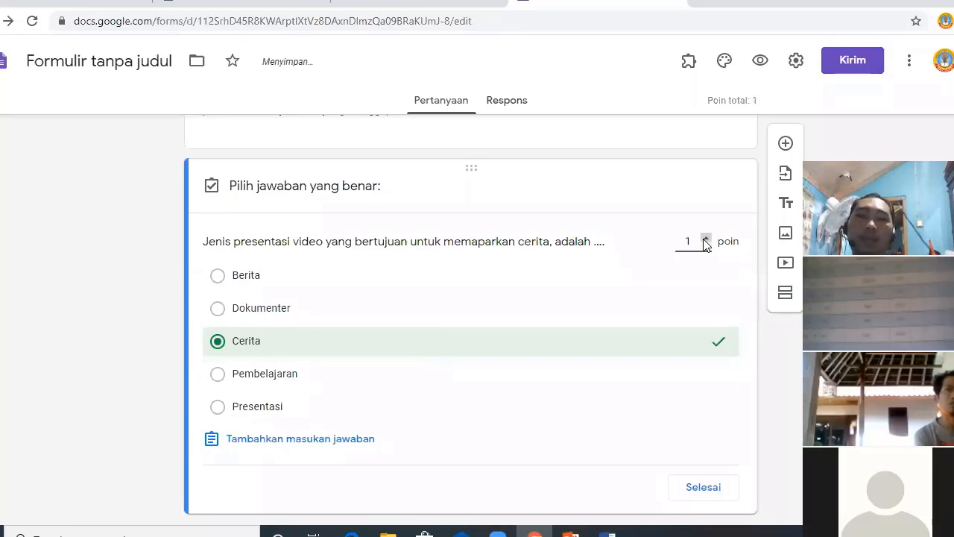
click(705, 241)
click(705, 241)
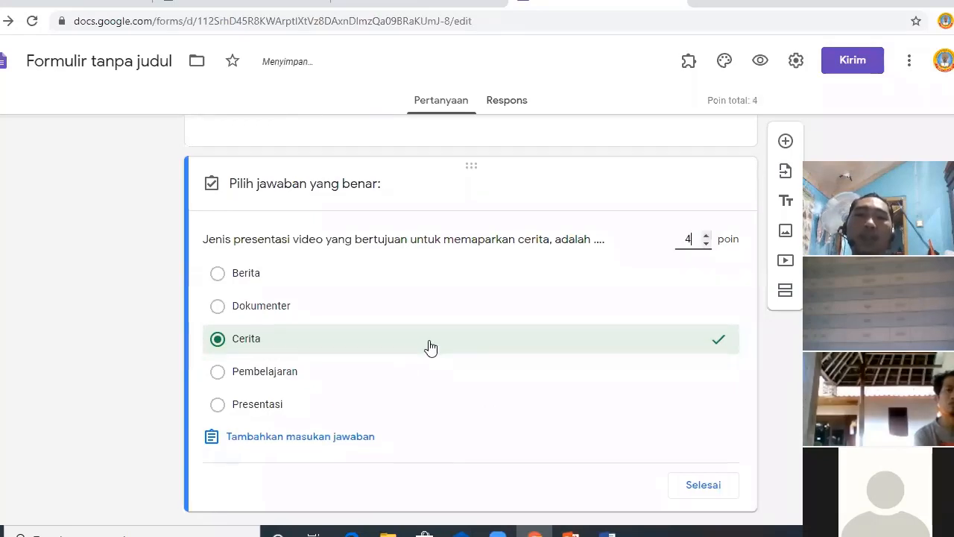
scroll(430, 348, down, 1)
scroll(430, 348, up, 2)
scroll(431, 348, down, 2)
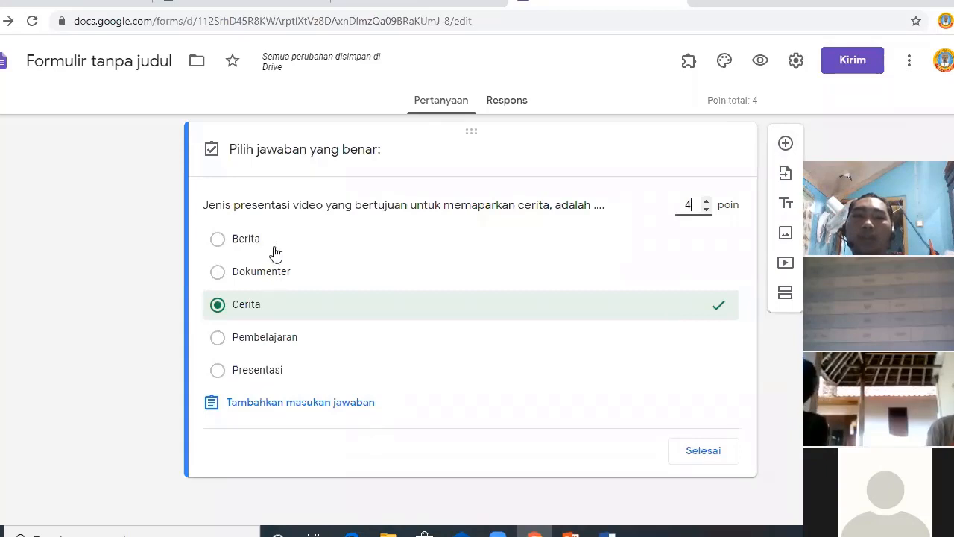
click(786, 145)
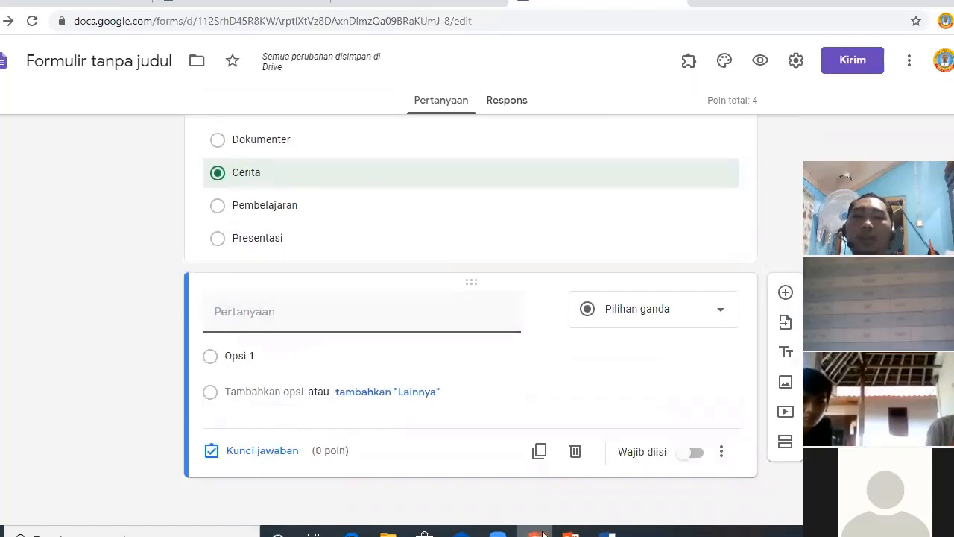
Switch to the Word document SOAL PAS 2 SIMULASI DIGITAL and look through its questions for one that includes a picture
mouse_move(611, 533)
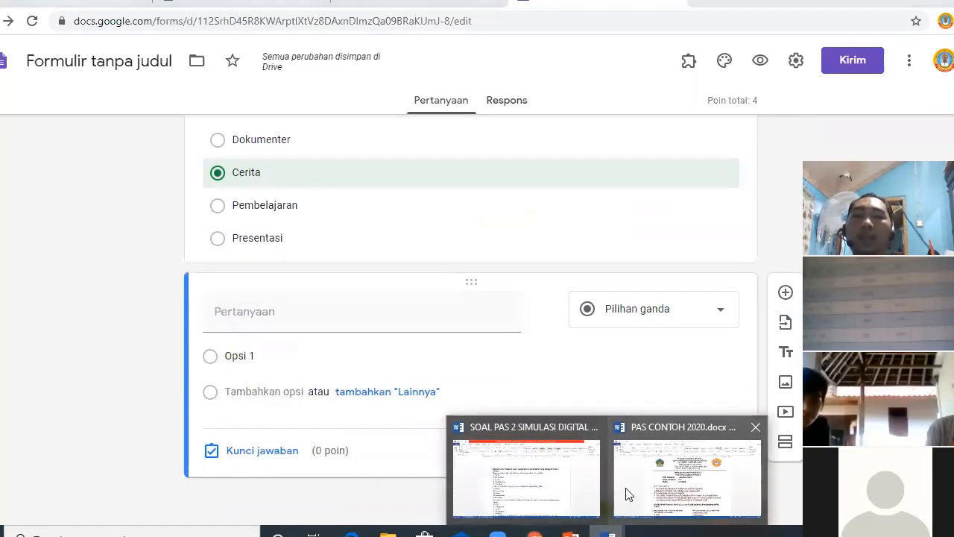
click(542, 493)
scroll(251, 370, down, 10)
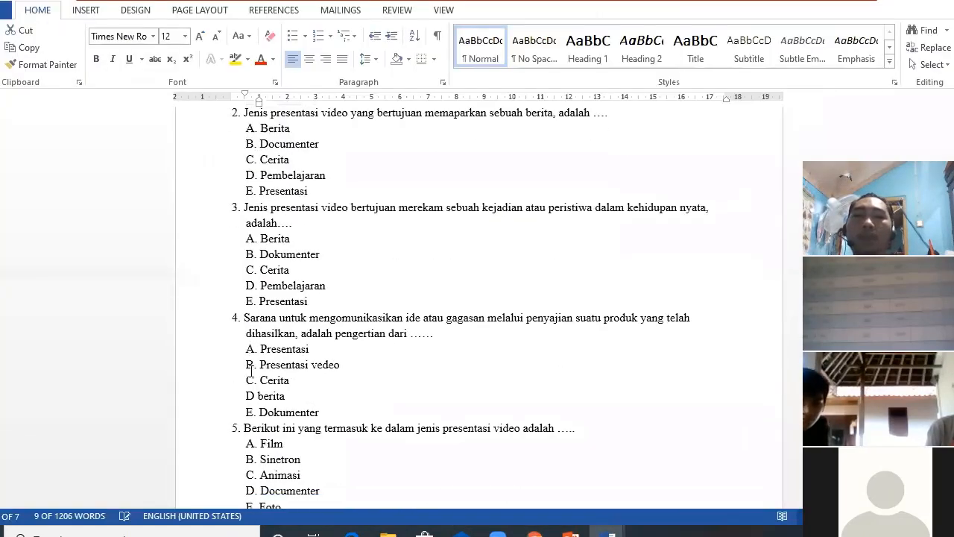
scroll(251, 370, up, 1)
scroll(252, 373, down, 9)
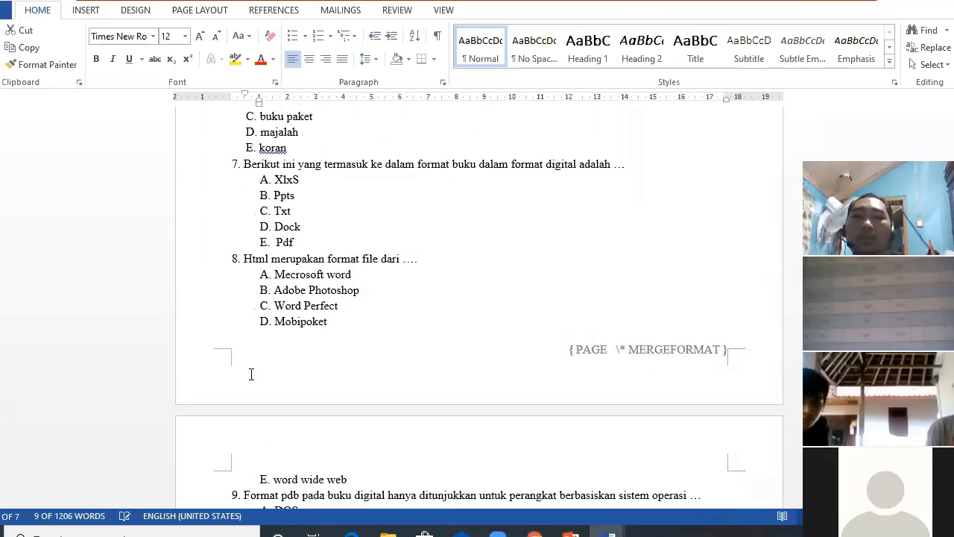
scroll(251, 375, down, 19)
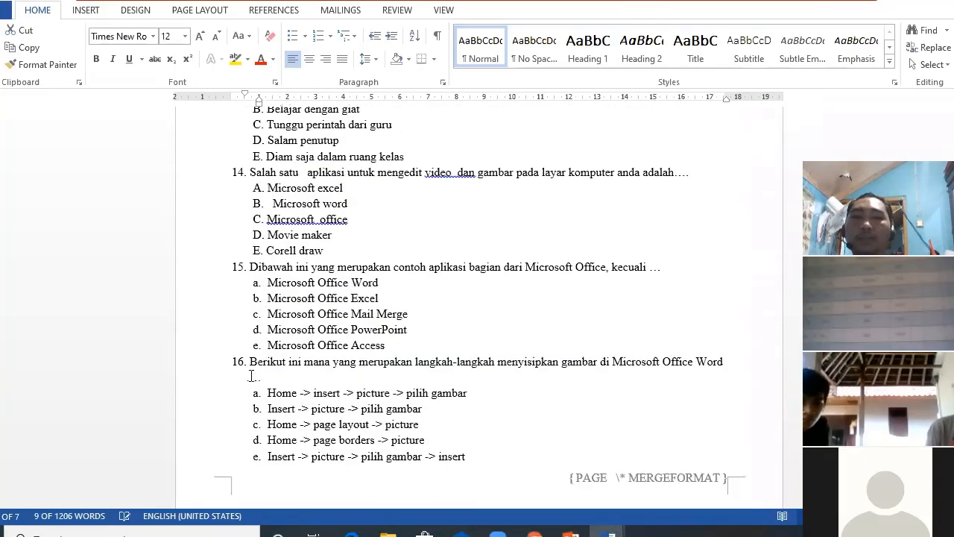
scroll(251, 380, down, 19)
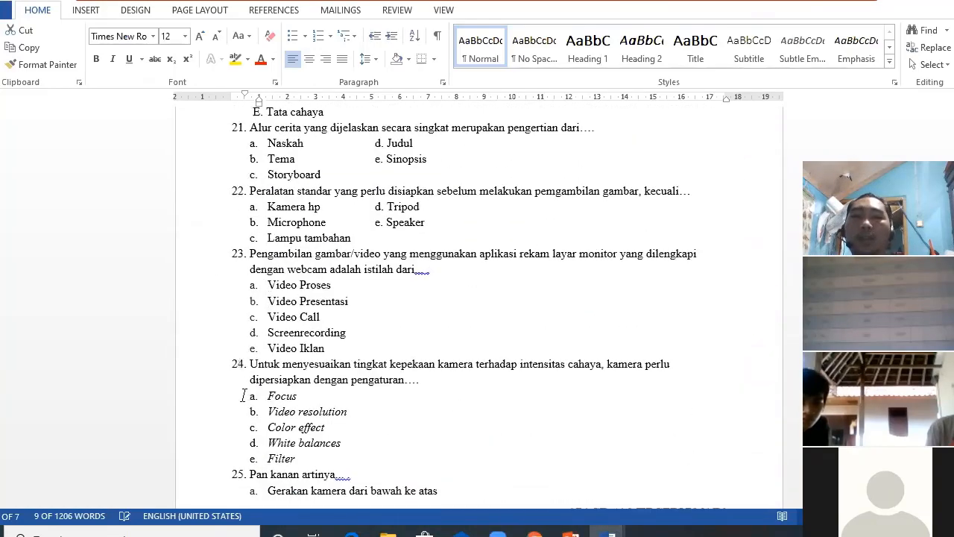
scroll(245, 395, down, 9)
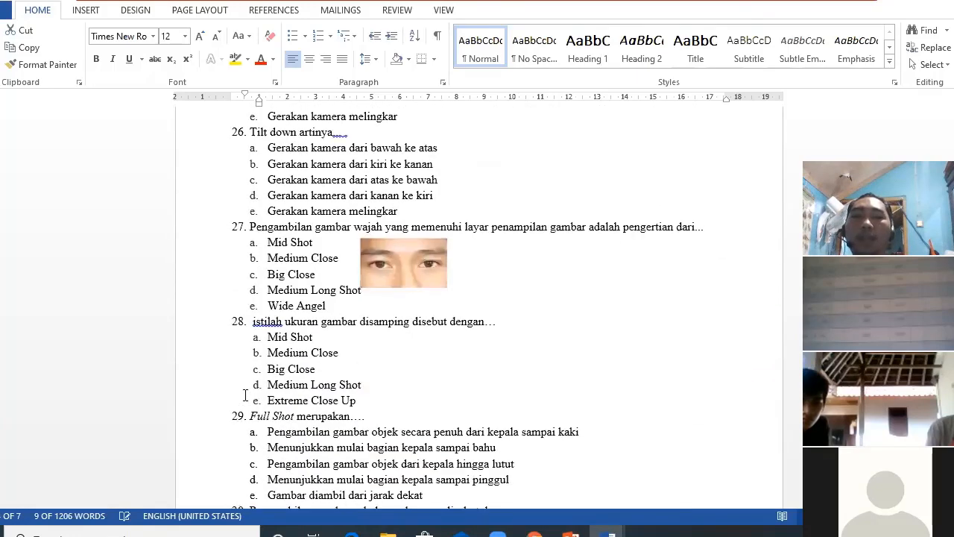
scroll(524, 440, up, 4)
Switch to the Word document PAS CONTOH 2020.docx and look through its questions for one based on a picture
mouse_move(611, 529)
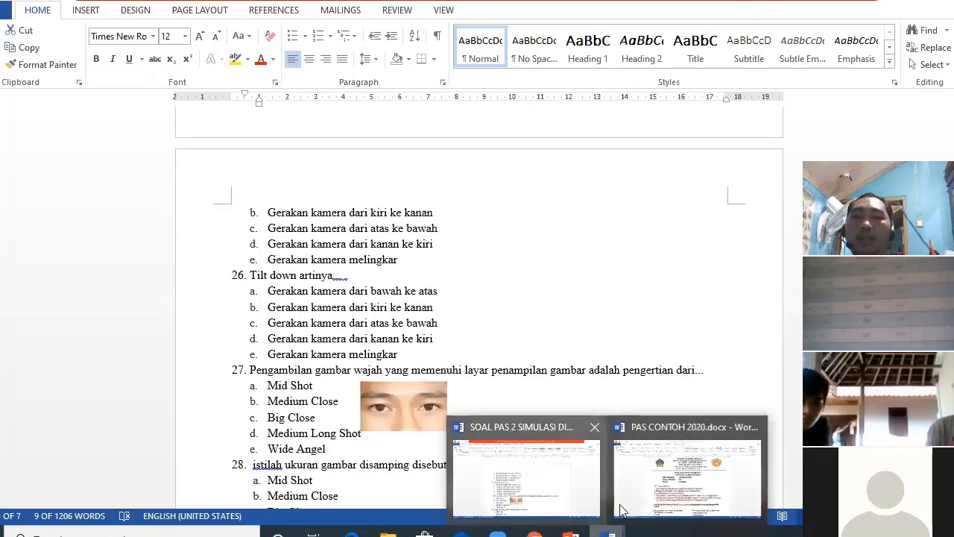
click(675, 492)
scroll(341, 397, down, 12)
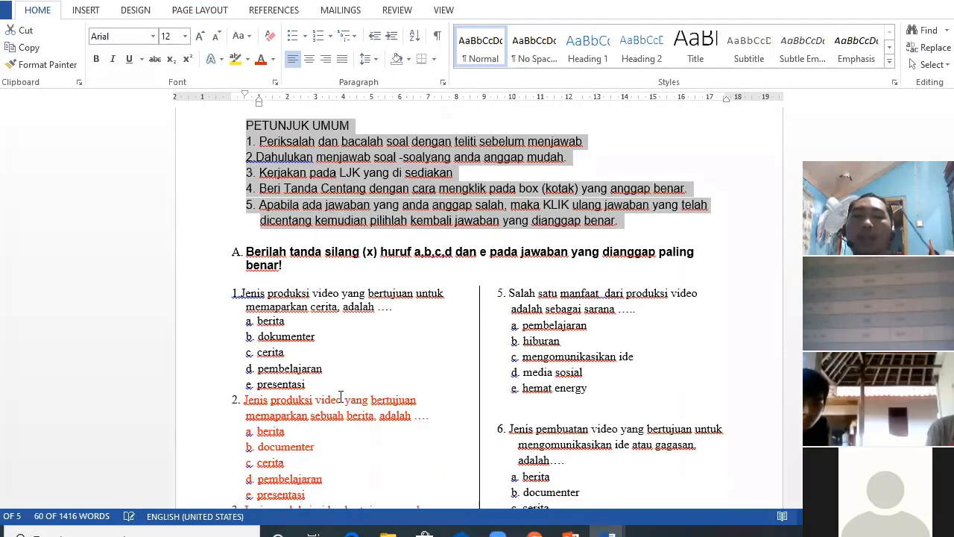
scroll(341, 396, down, 20)
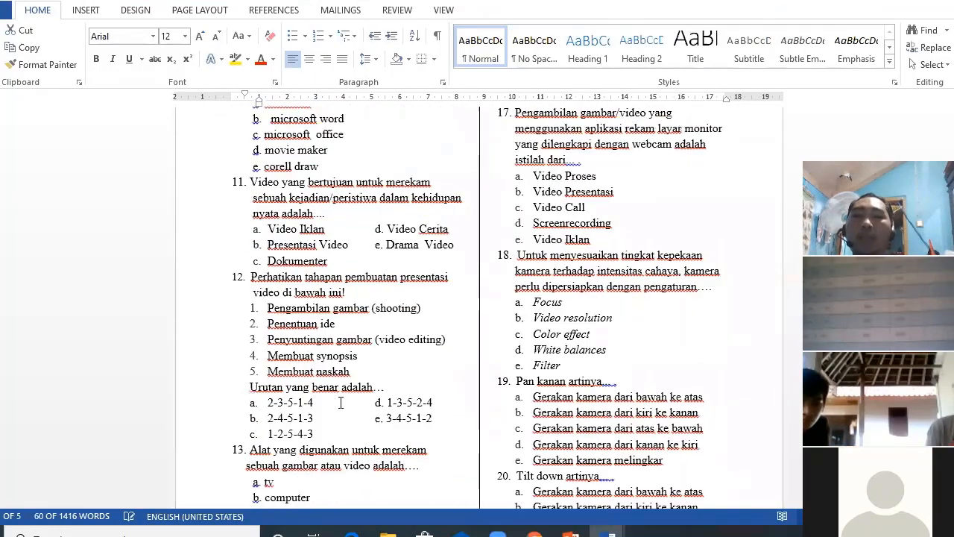
scroll(340, 402, down, 4)
scroll(340, 403, up, 5)
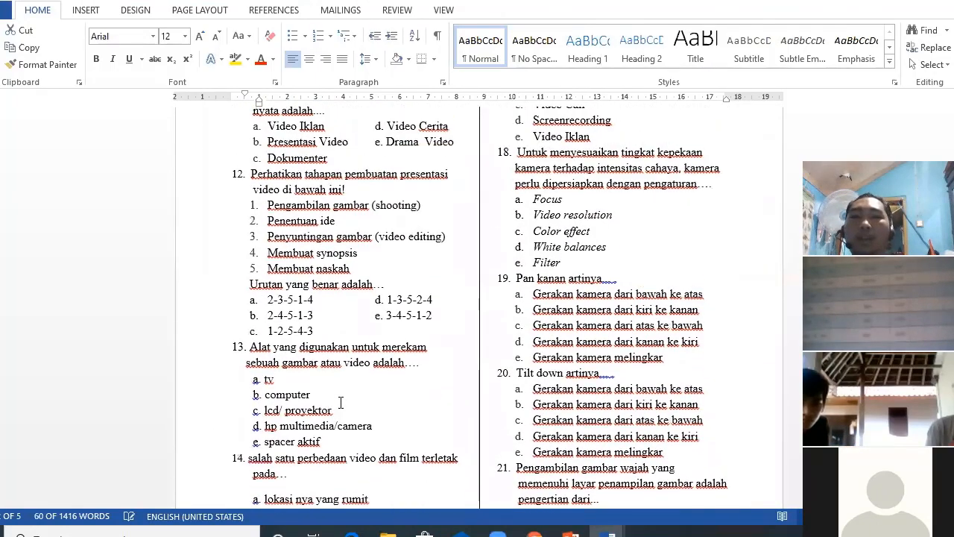
scroll(340, 403, up, 1)
scroll(340, 402, down, 7)
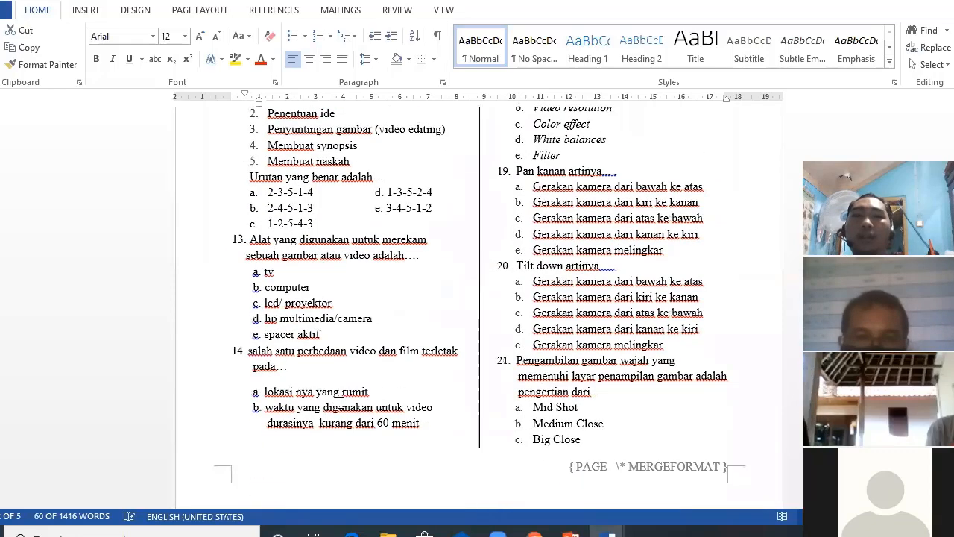
scroll(341, 403, down, 10)
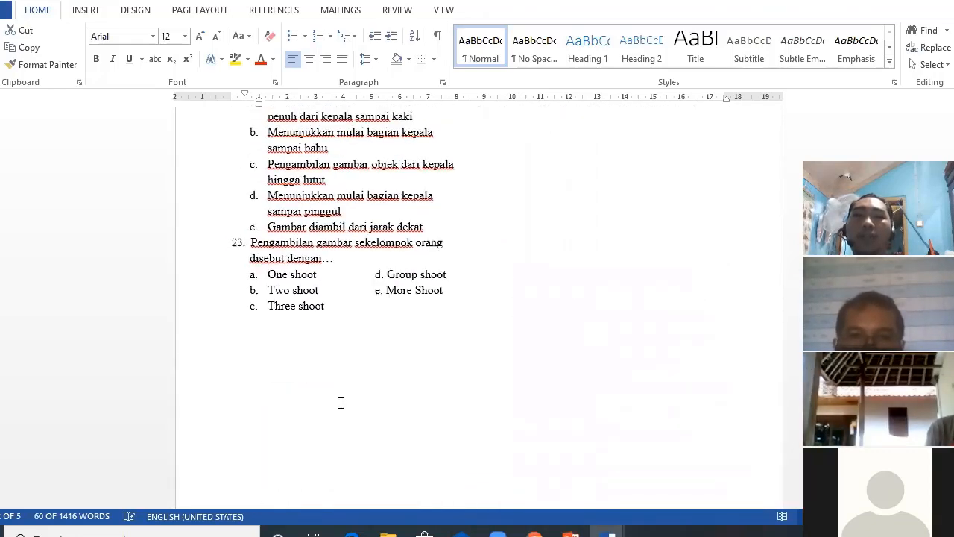
scroll(341, 403, down, 10)
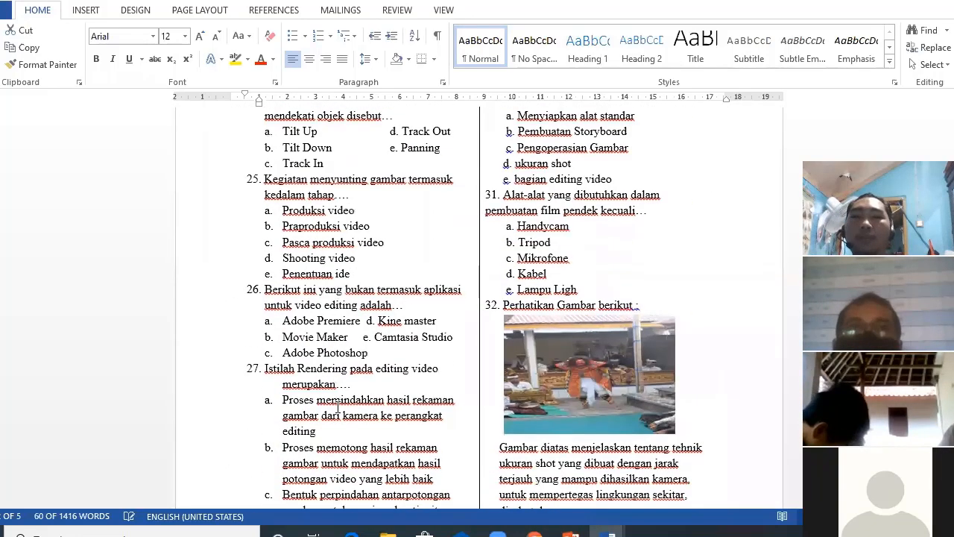
scroll(523, 407, down, 4)
scroll(523, 407, up, 3)
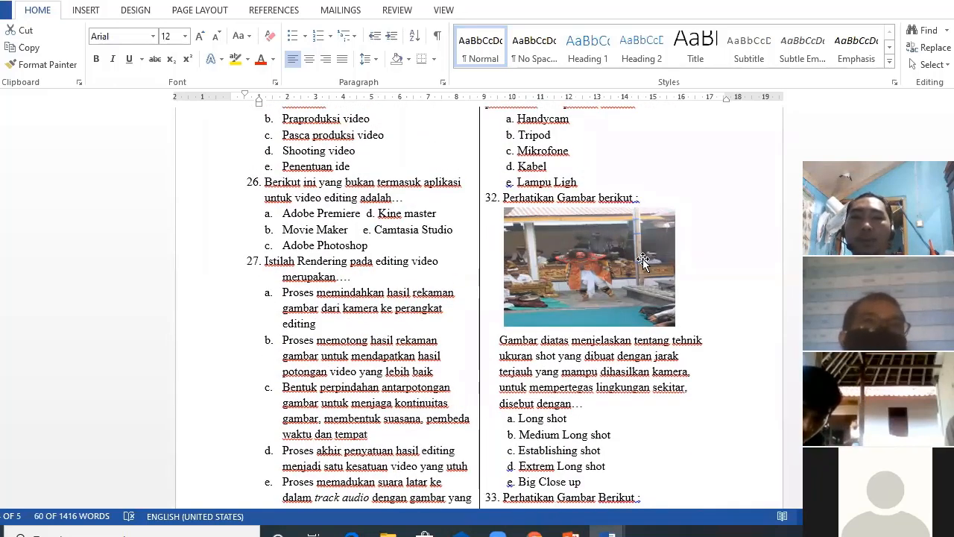
click(662, 179)
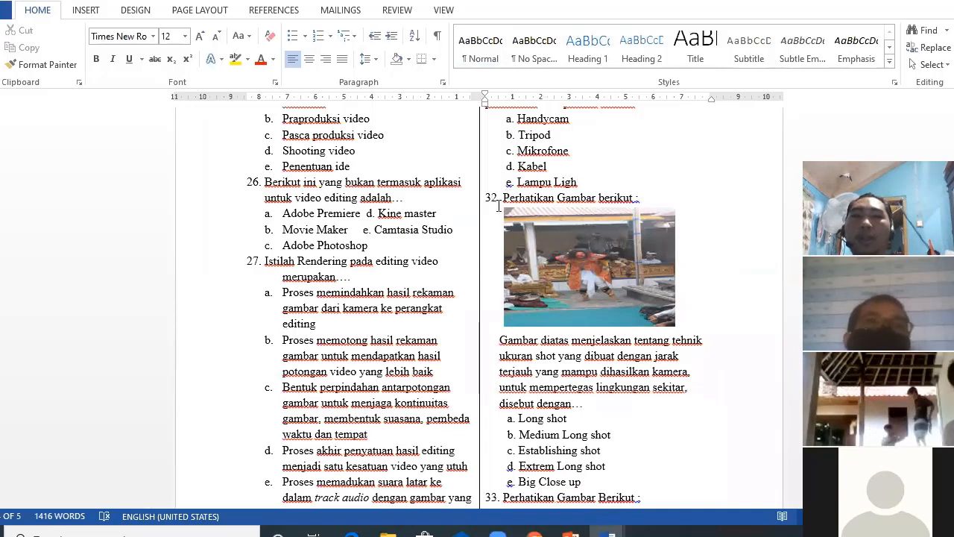
click(586, 256)
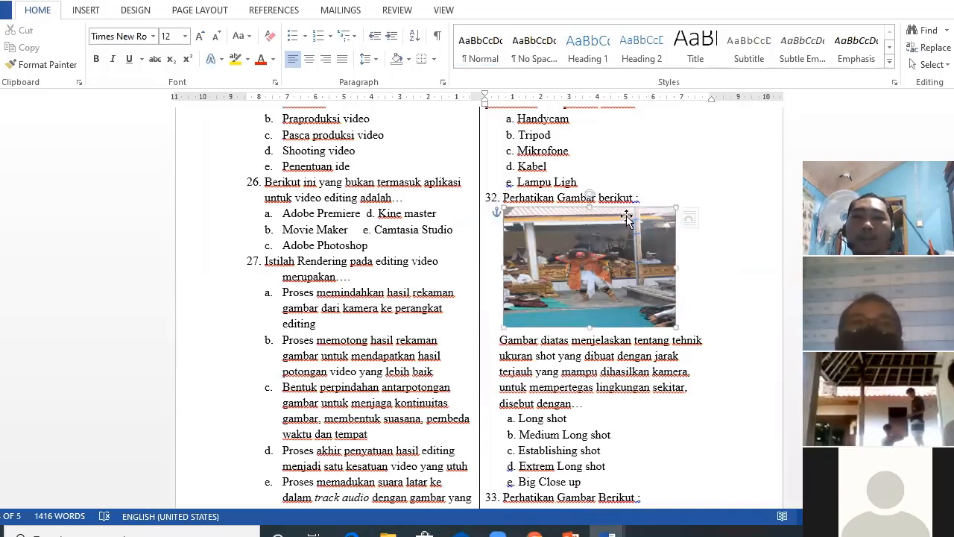
click(656, 170)
click(632, 279)
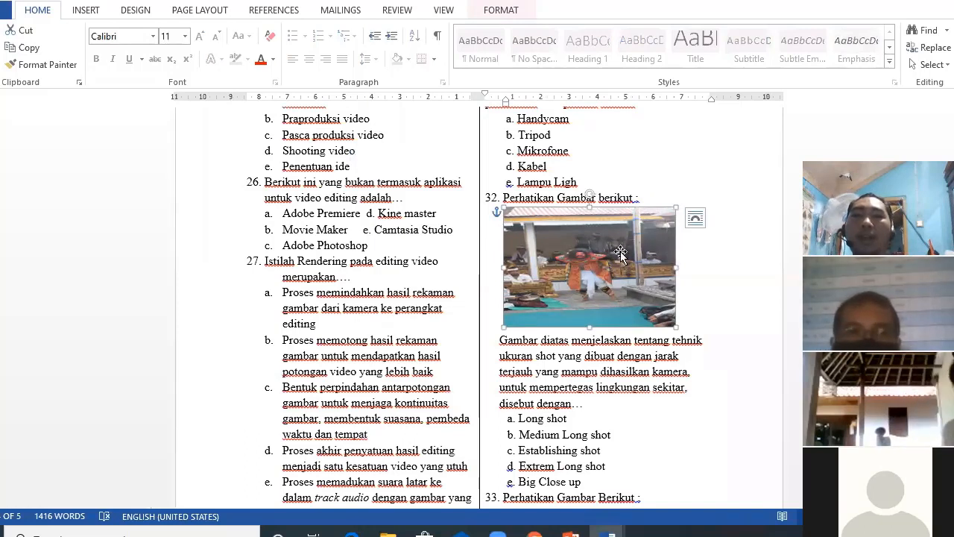
click(673, 158)
click(642, 278)
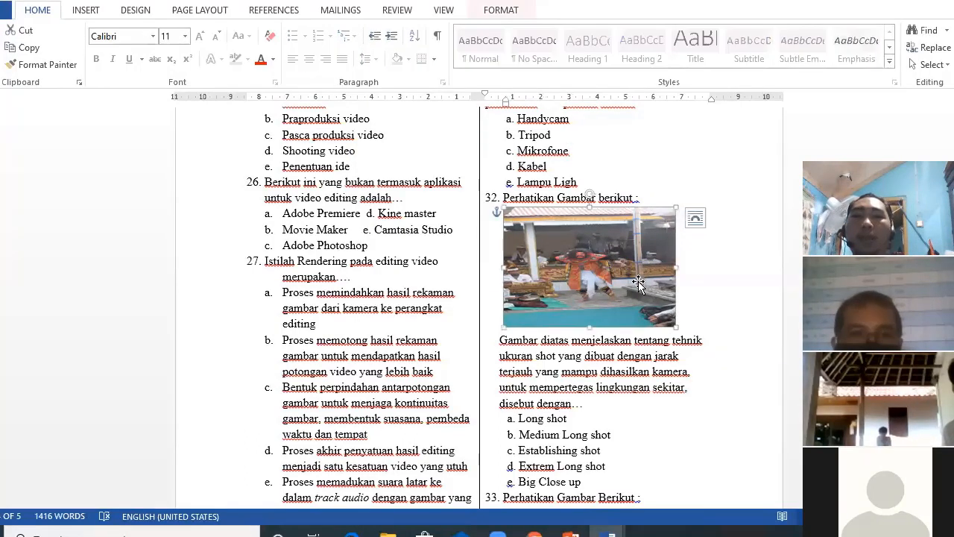
click(687, 162)
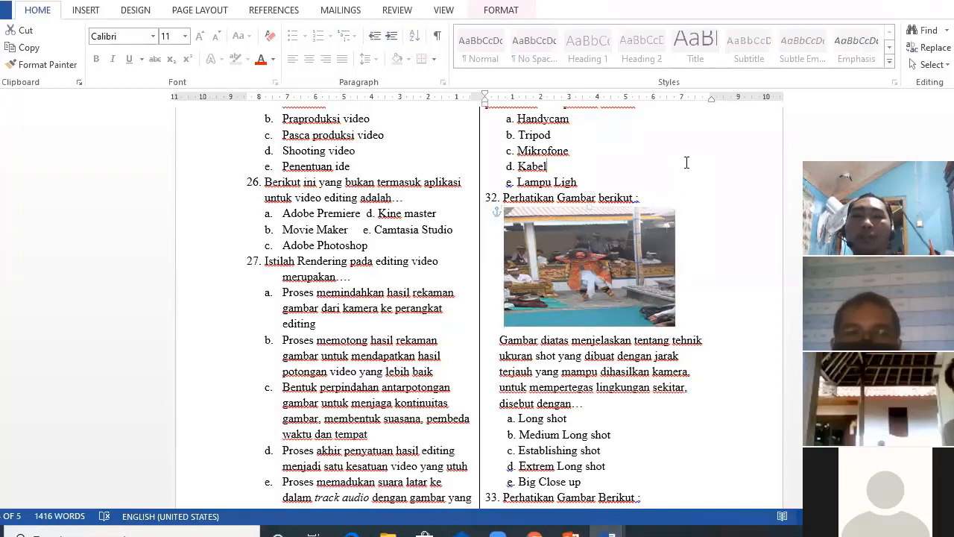
click(659, 243)
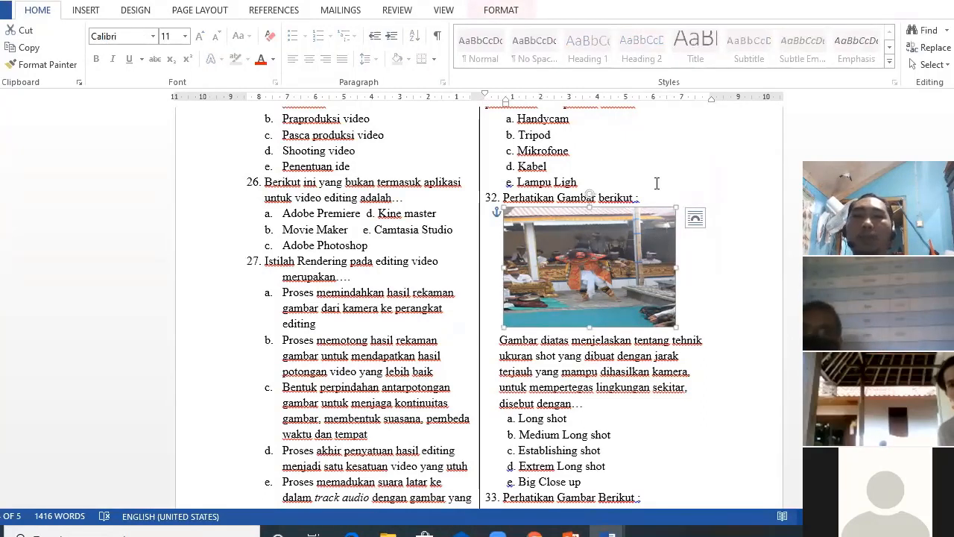
right_click(590, 260)
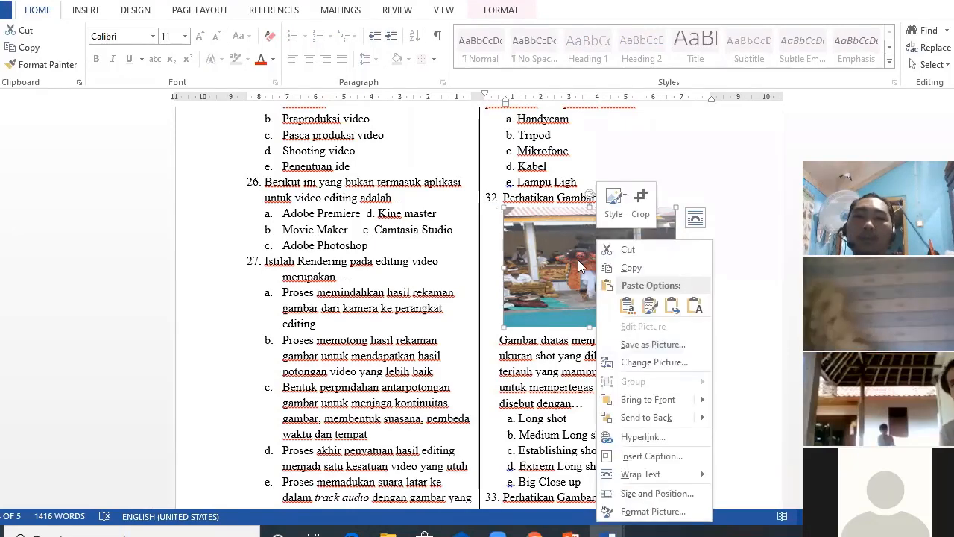
key(Escape)
Save question 32's picture to the Pictures folder as a PNG file named 2
click(626, 253)
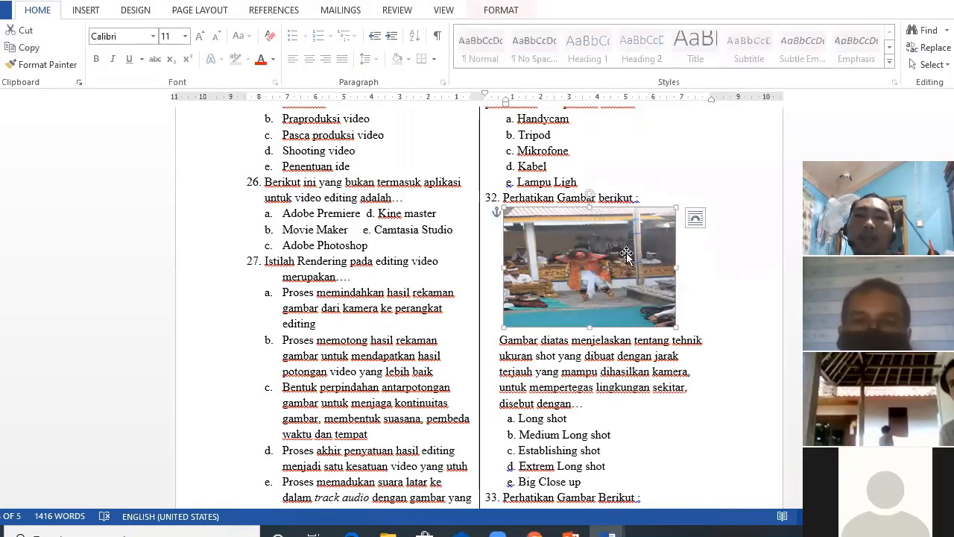
right_click(626, 253)
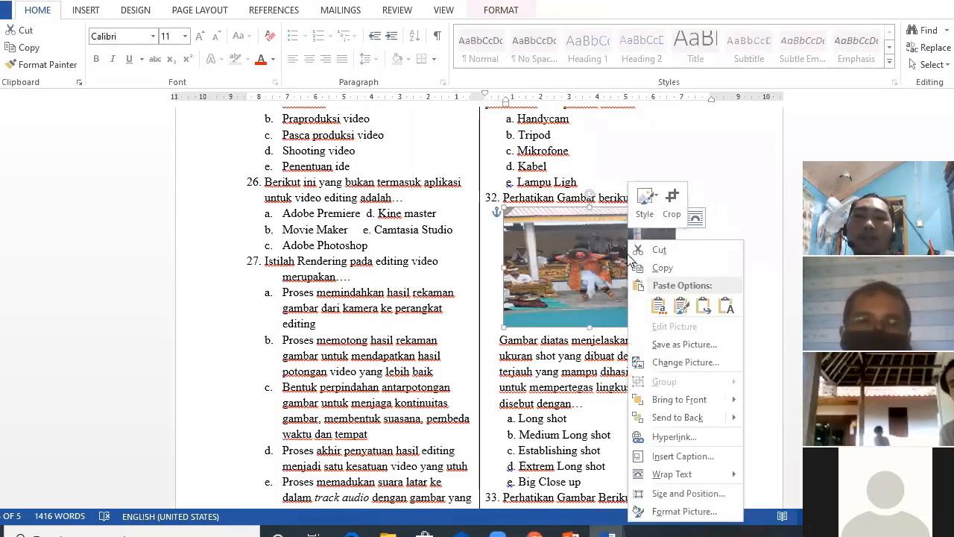
click(684, 344)
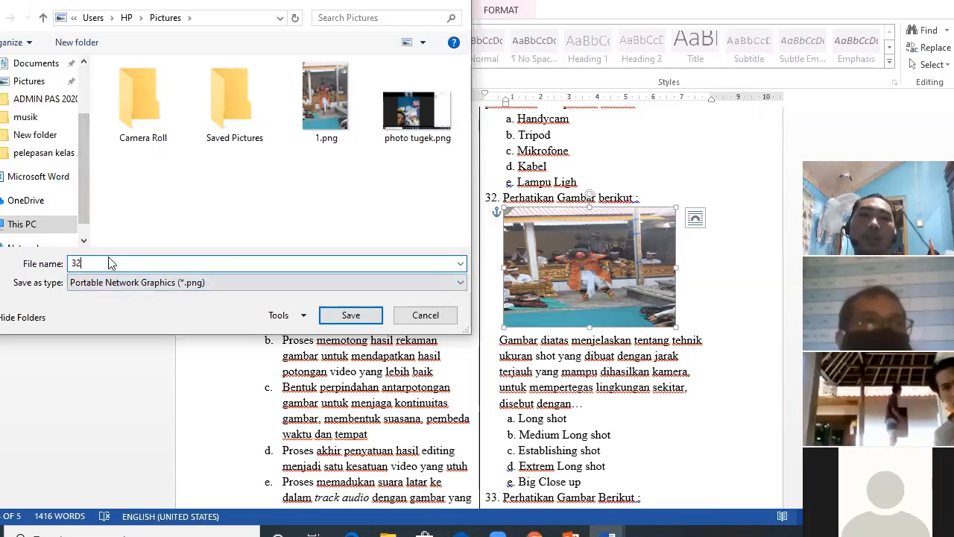
key(BackSpace)
key(BackSpace)
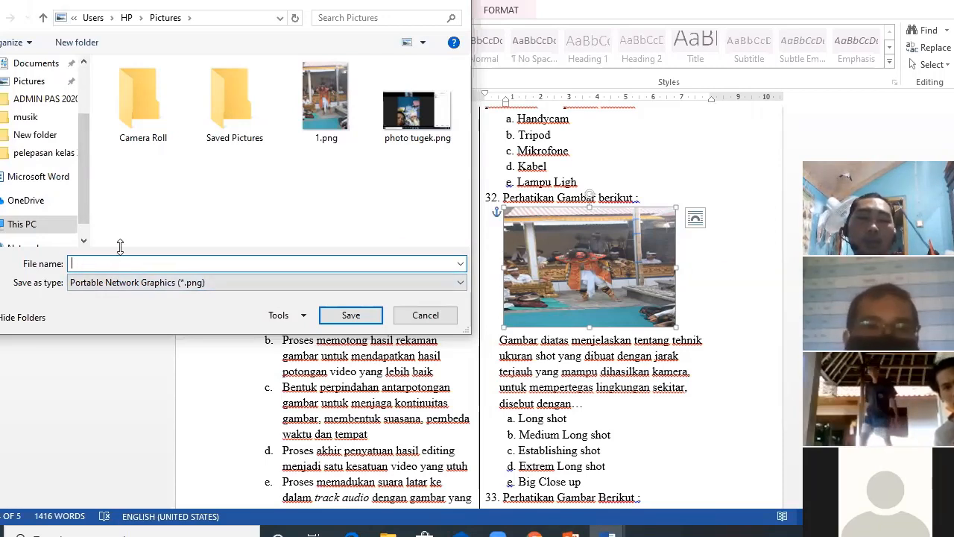
text(2)
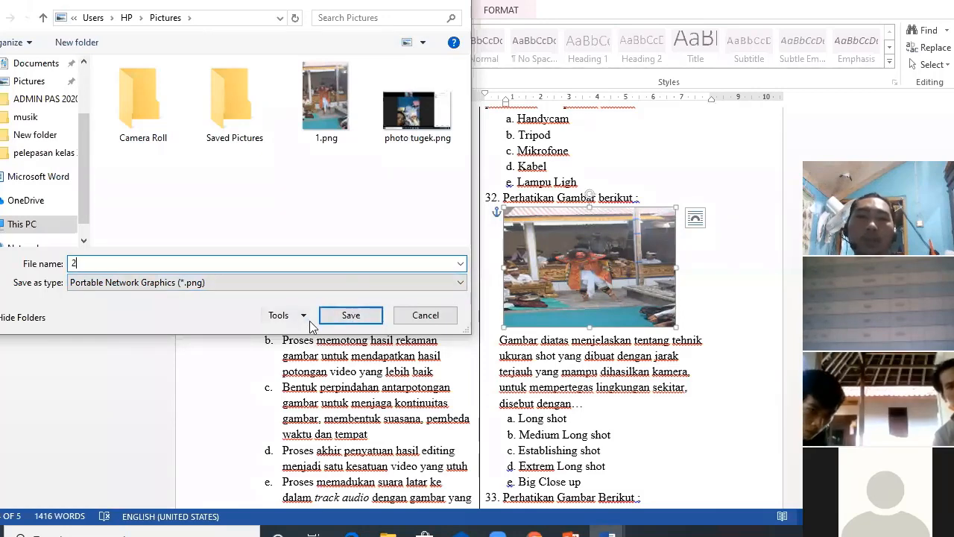
click(345, 318)
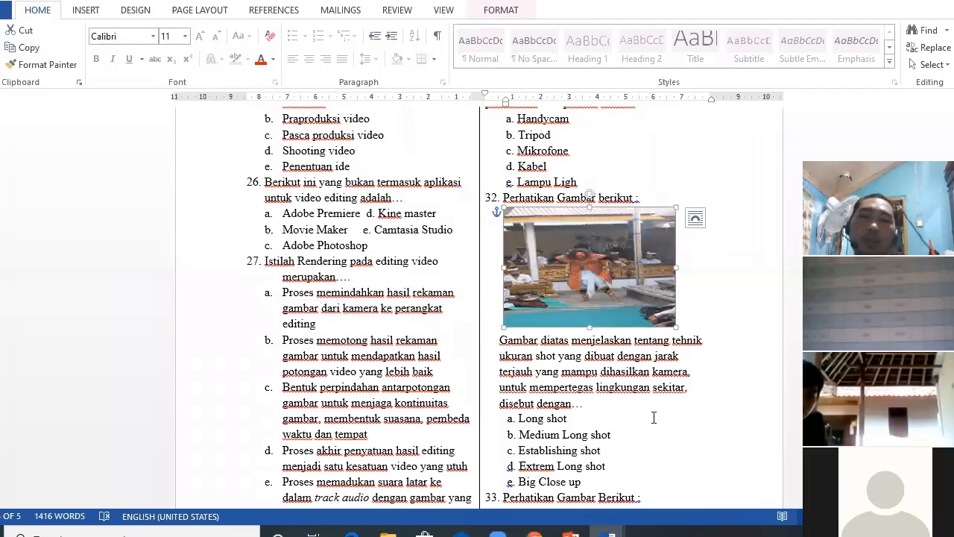
Copy question 32's wording below the picture, from "Gambar diatas menjelaskan" to "disebut dengan…"
click(653, 442)
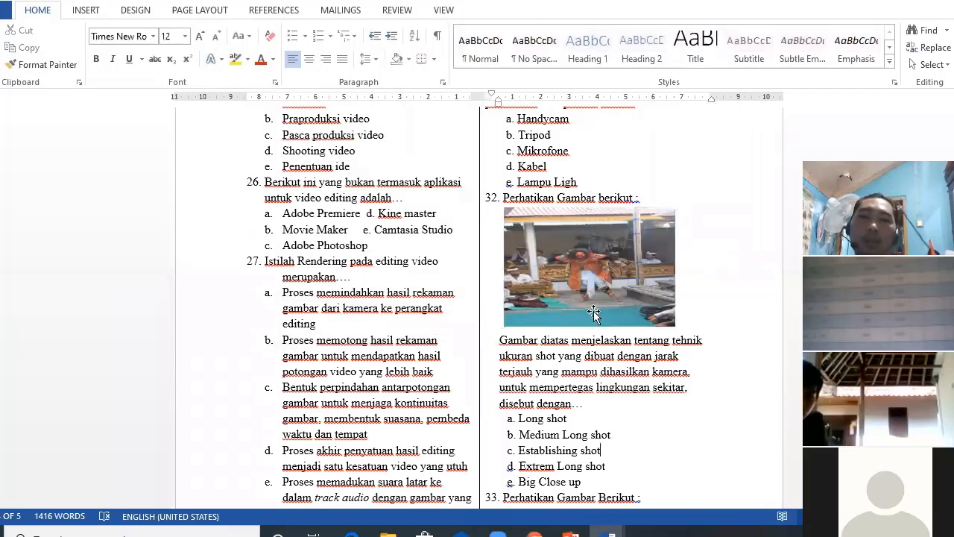
click(500, 340)
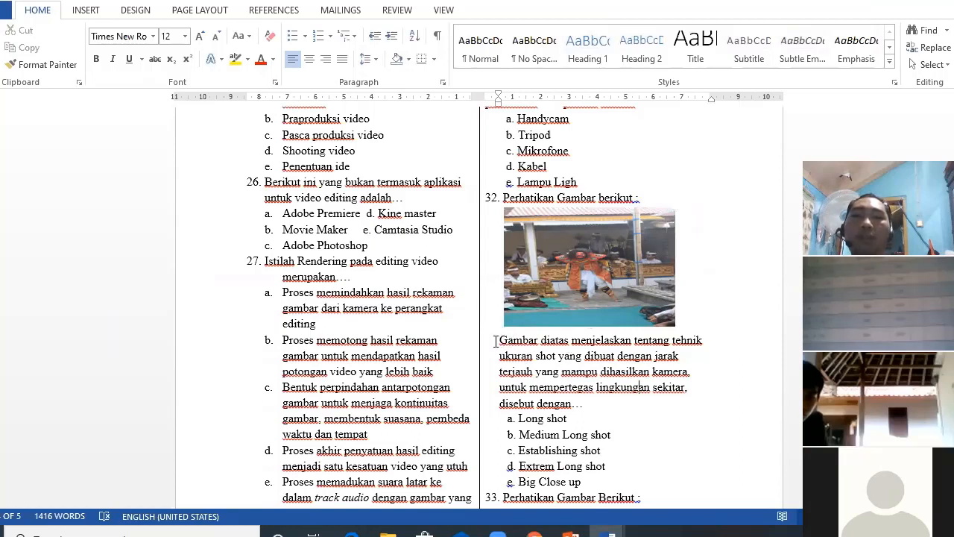
drag(498, 340, 699, 400)
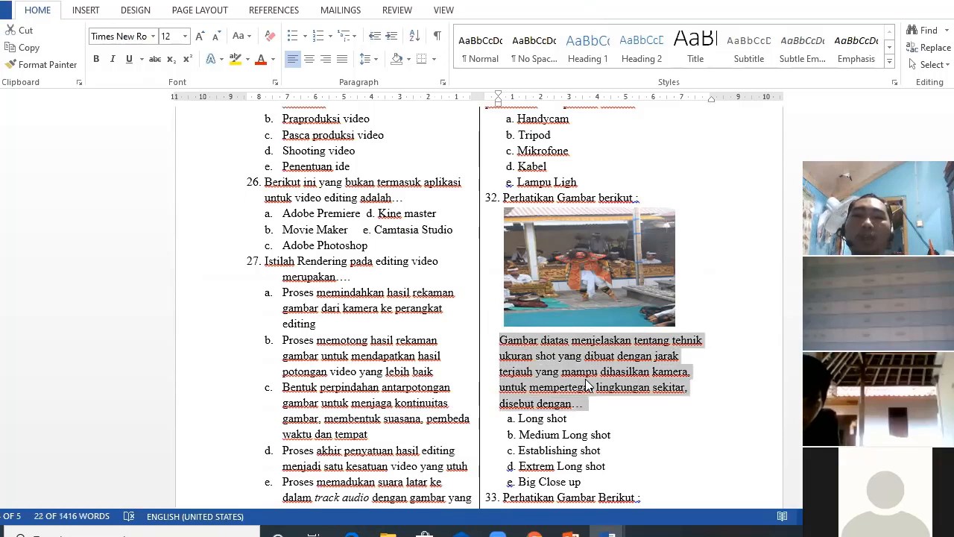
right_click(561, 380)
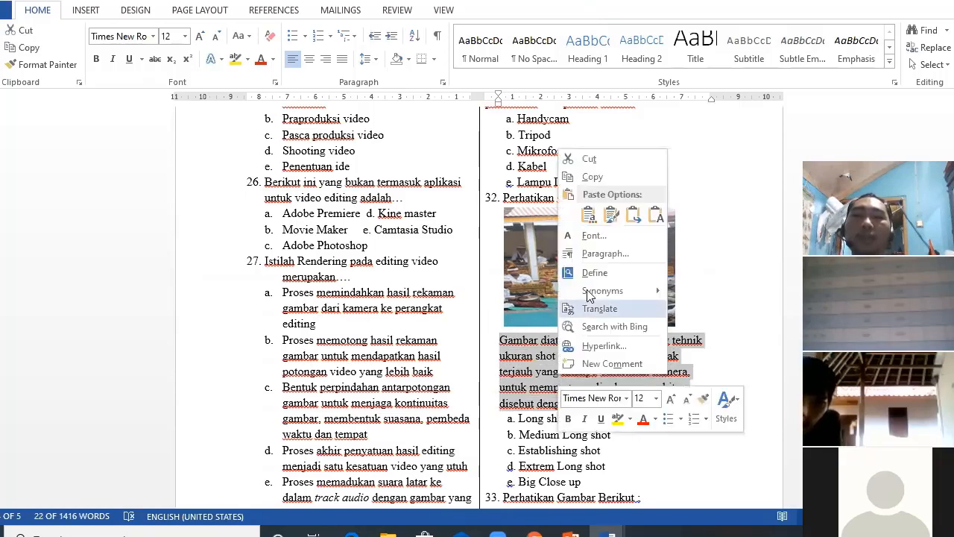
click(619, 180)
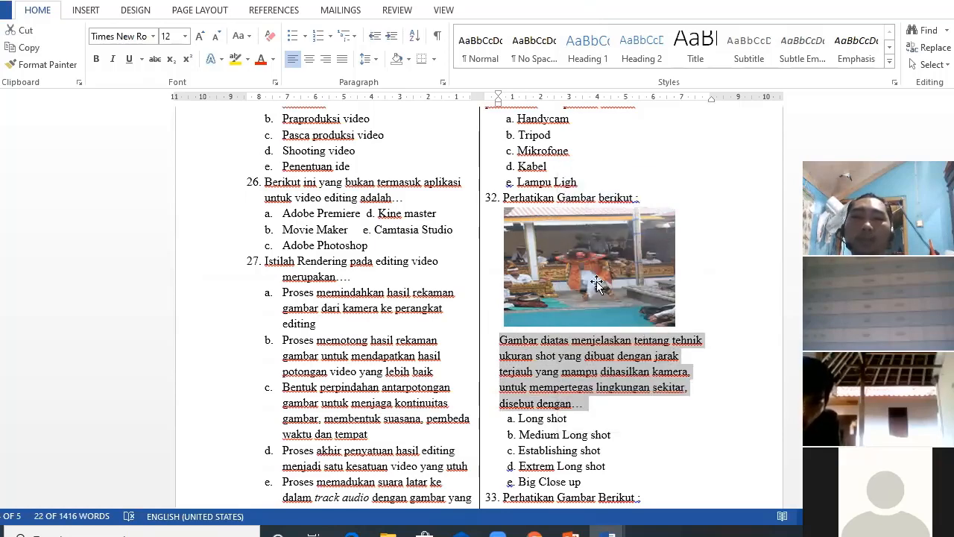
Switch to the Google Forms quiz and paste the copied wording as the blank second question's text
click(535, 532)
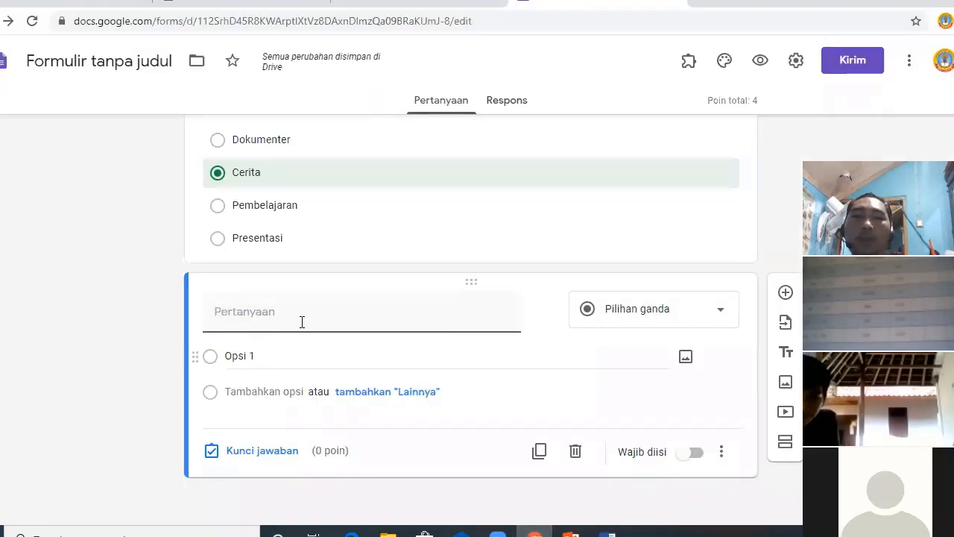
right_click(222, 318)
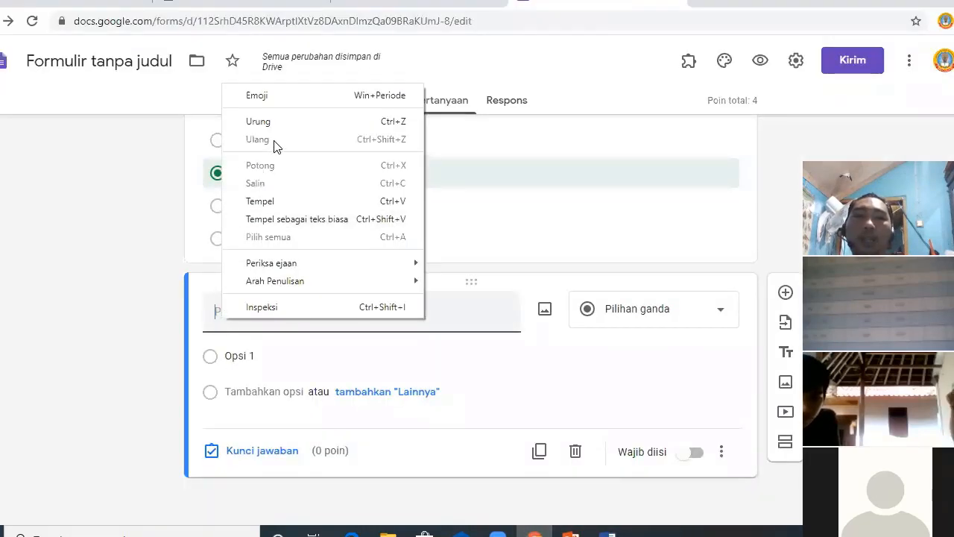
click(272, 201)
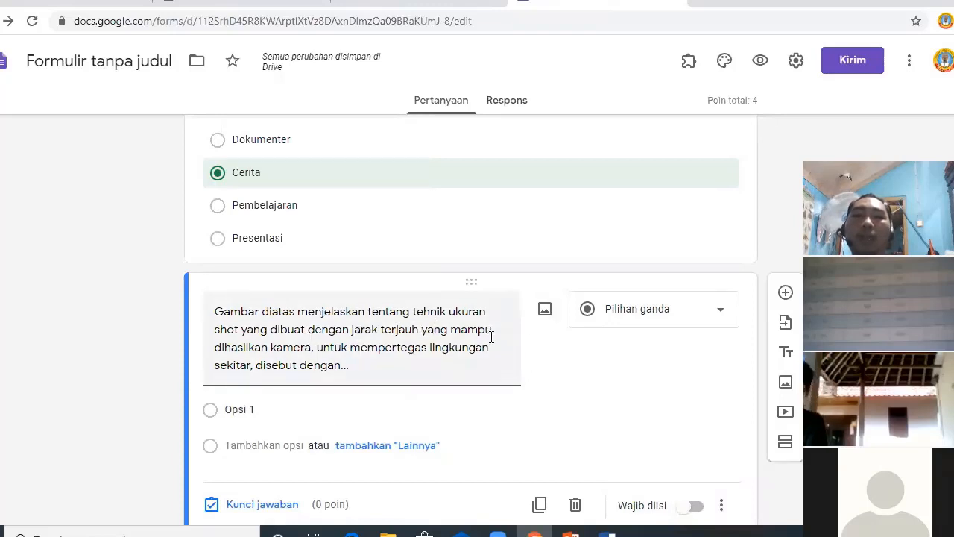
Insert the image 2.png from the Pictures folder into the second question by uploading it
click(544, 310)
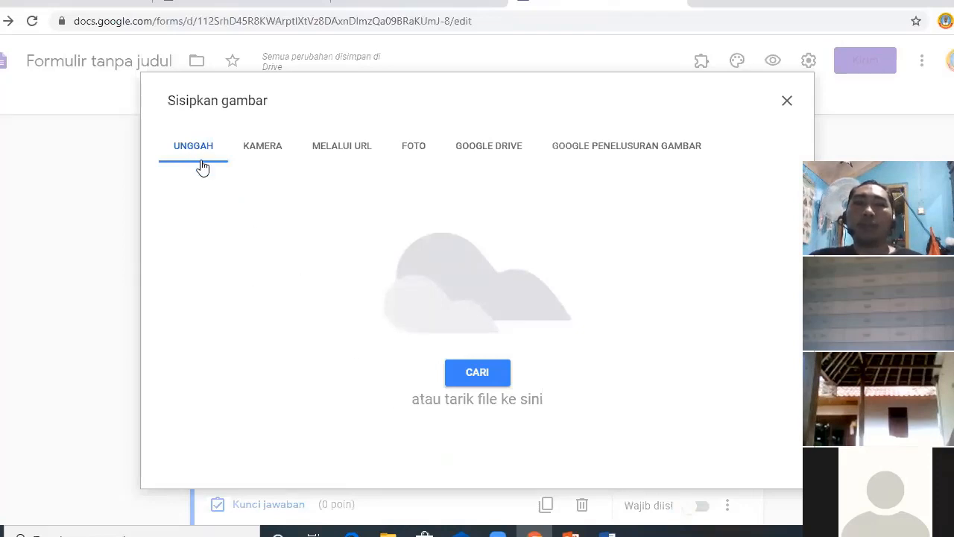
click(485, 382)
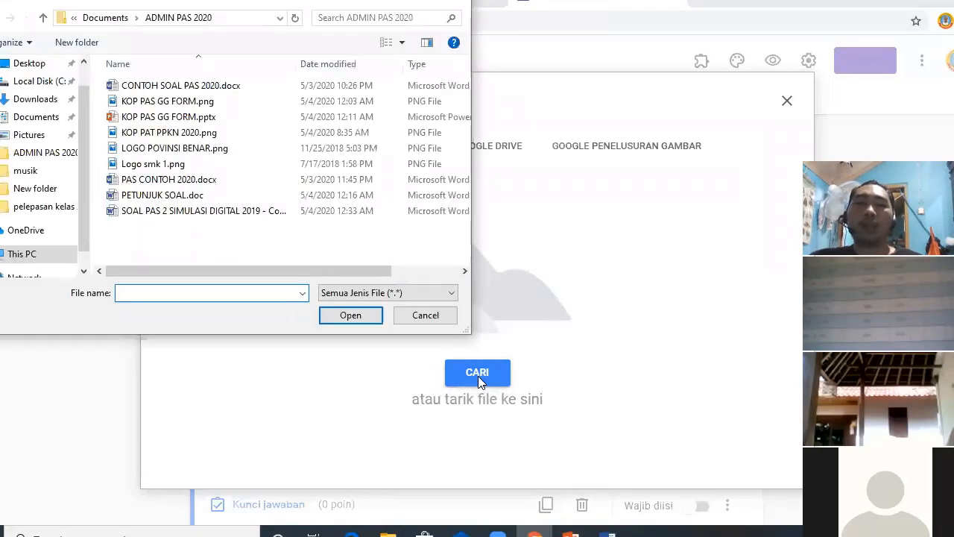
click(29, 135)
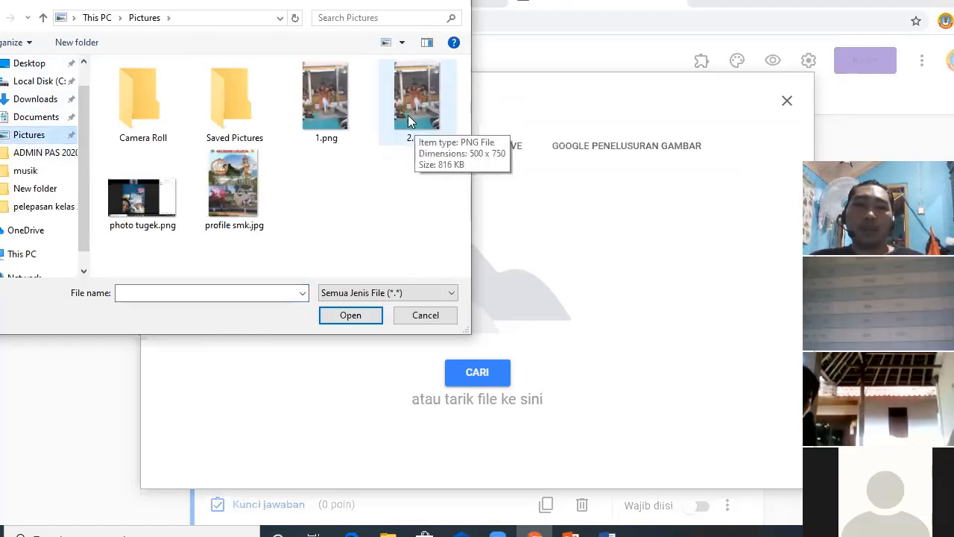
click(422, 121)
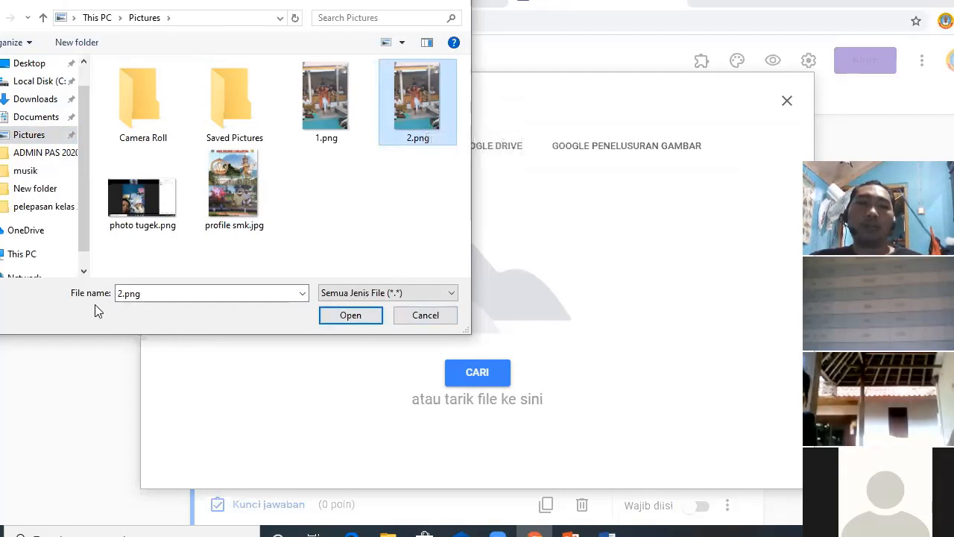
click(123, 296)
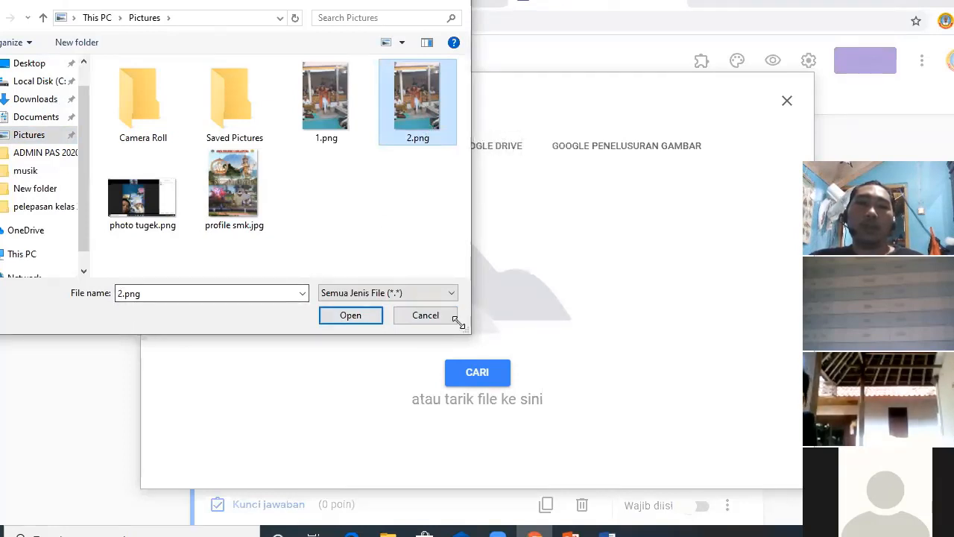
click(350, 315)
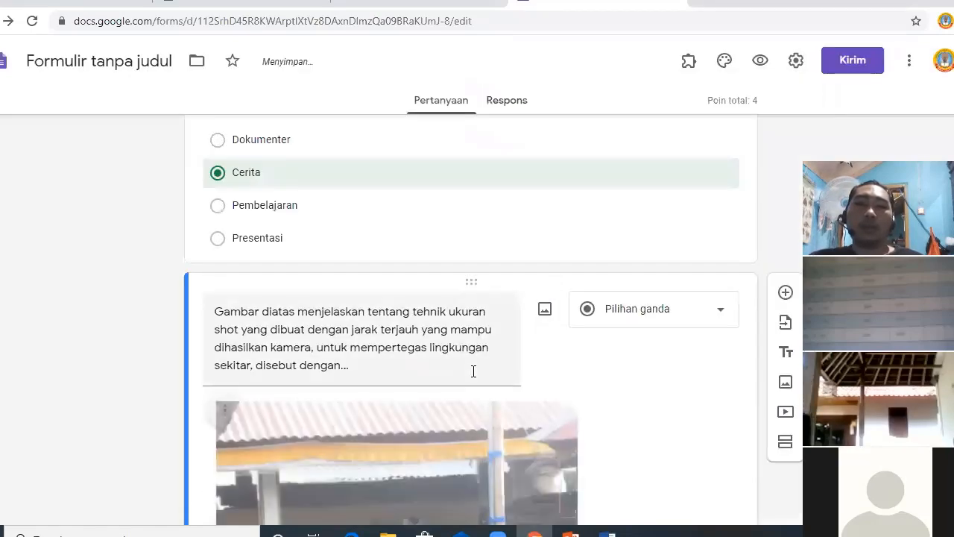
Check where the picture sits relative to the question text in the form and compare it with question 32 in PAS CONTOH 2020.docx
scroll(472, 371, down, 2)
scroll(454, 345, down, 3)
scroll(454, 344, up, 2)
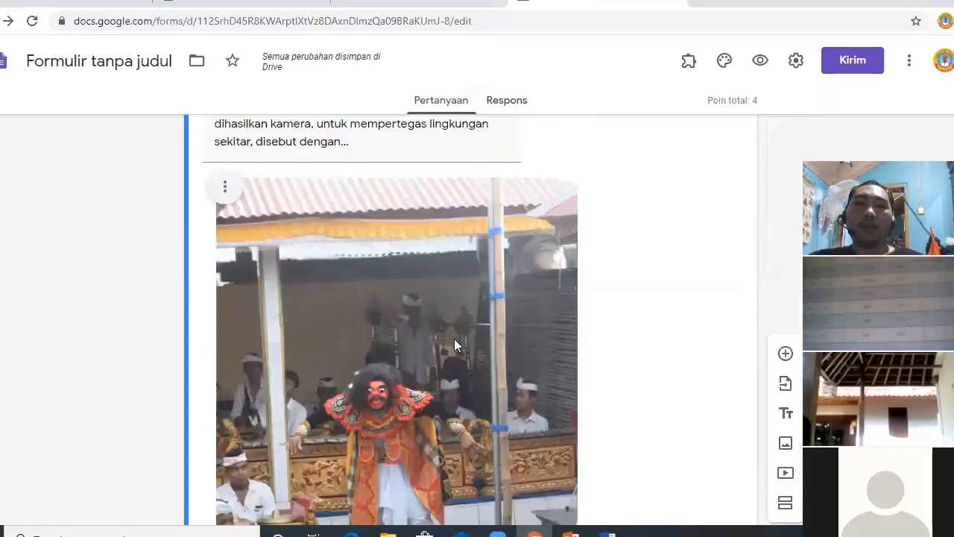
scroll(407, 231, up, 2)
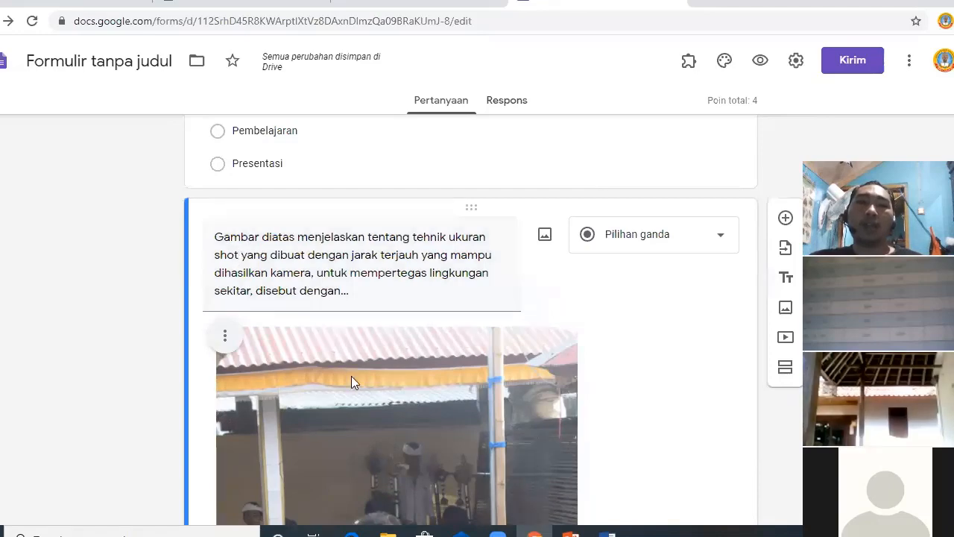
mouse_move(610, 534)
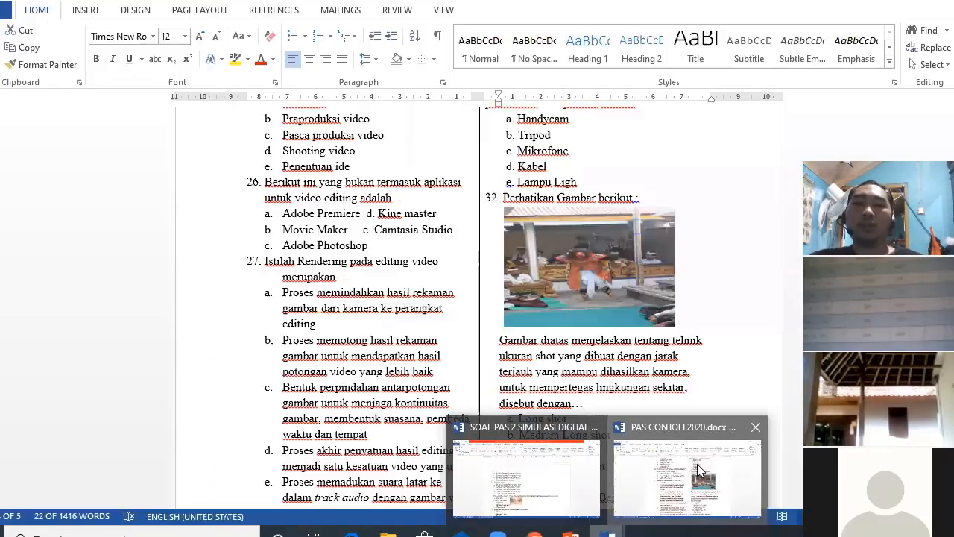
click(675, 466)
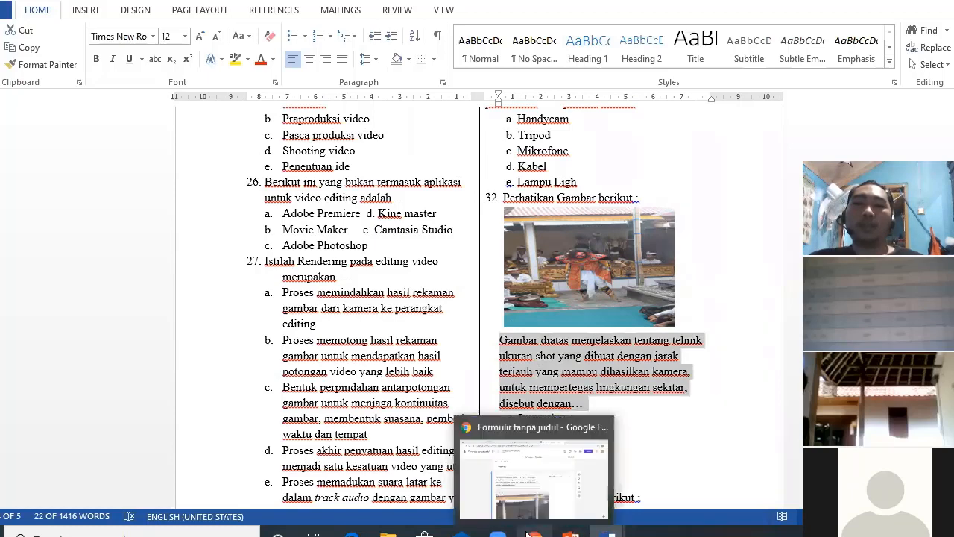
click(531, 534)
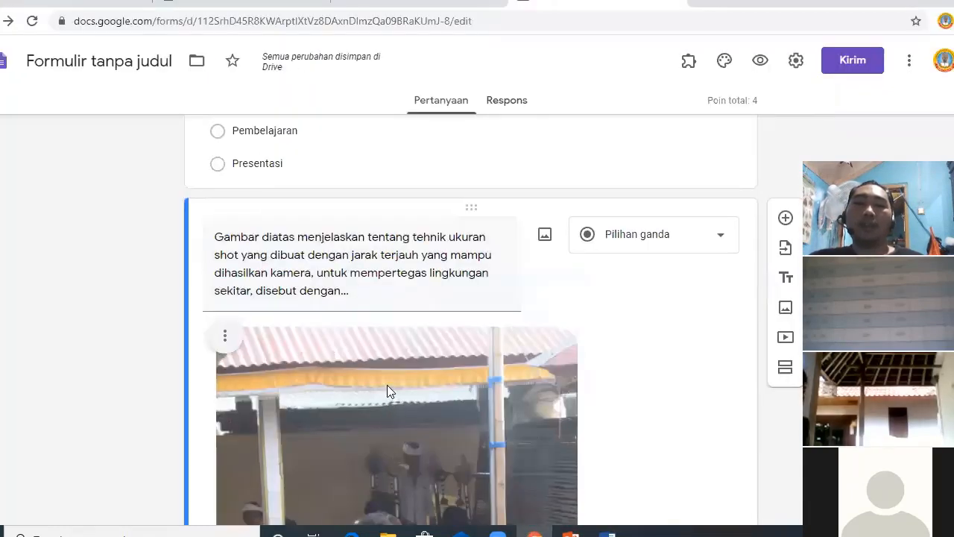
scroll(387, 385, down, 2)
scroll(386, 384, up, 1)
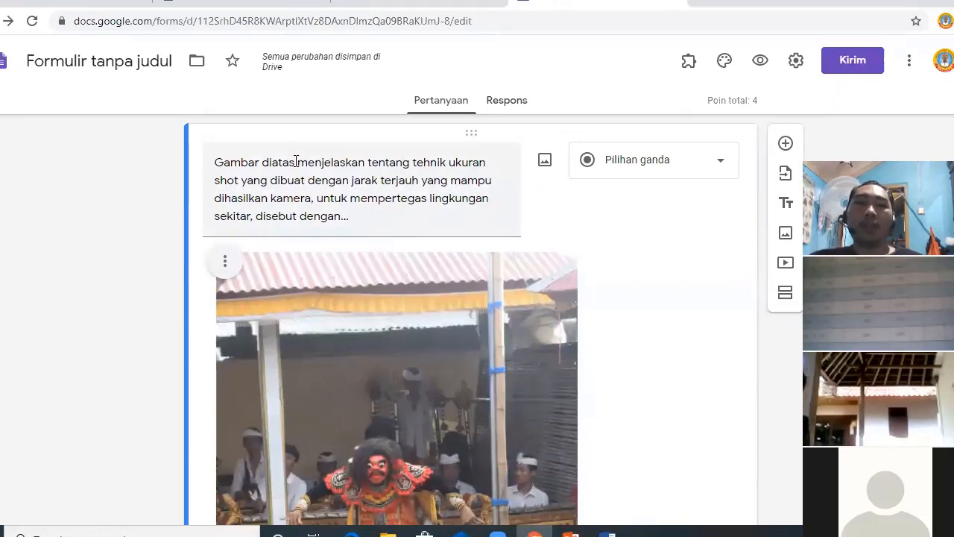
Change the word "diatas" to "dibawah" in the second question's text
click(295, 160)
click(295, 161)
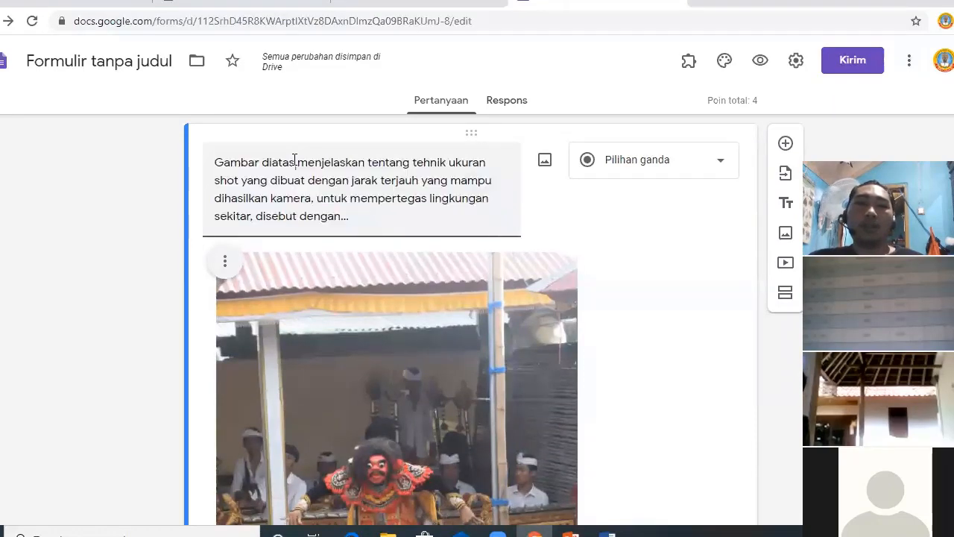
key(BackSpace)
key(BackSpace)
key(BackSpace)
key(BackSpace)
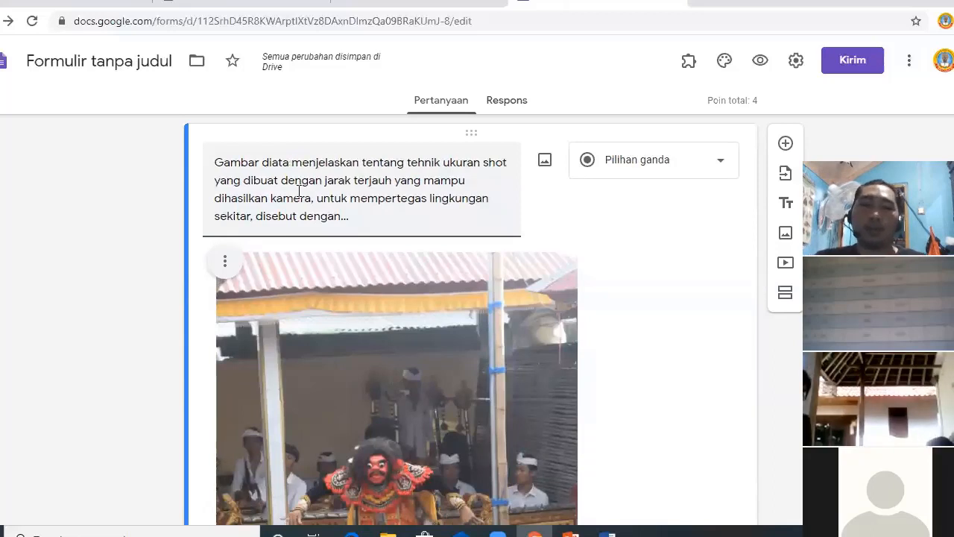
text(B)
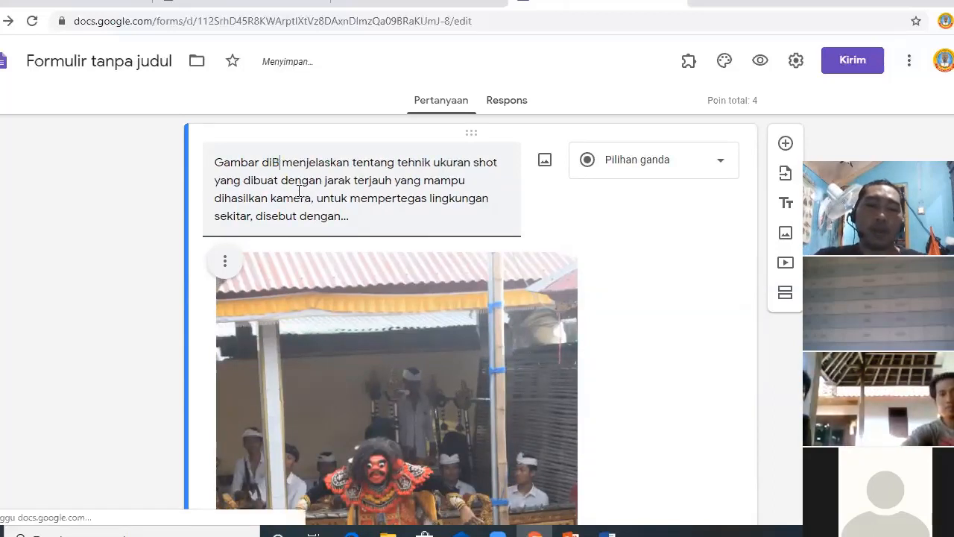
key(BackSpace)
text(bawah)
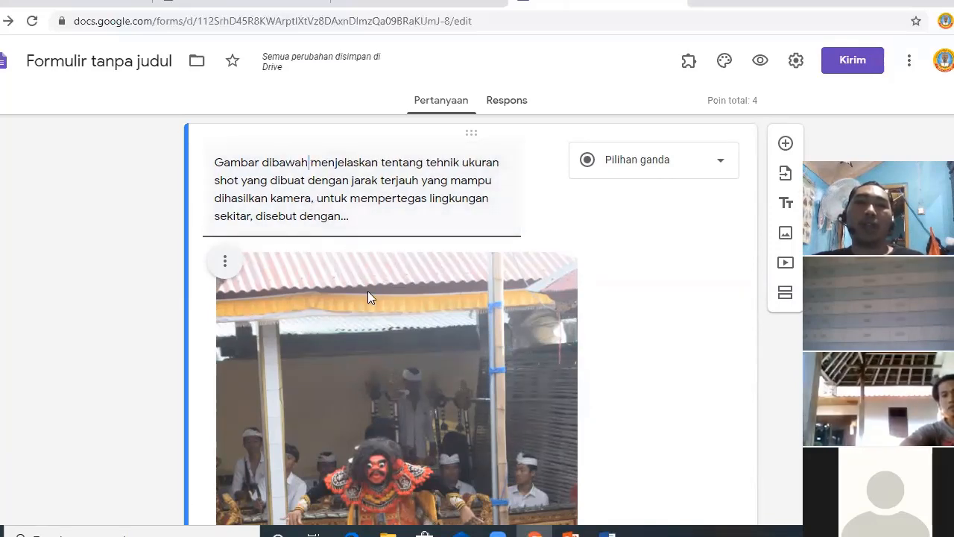
Review the second question's text, its picture and the answer option area below it
scroll(368, 291, down, 2)
click(374, 321)
scroll(374, 321, down, 4)
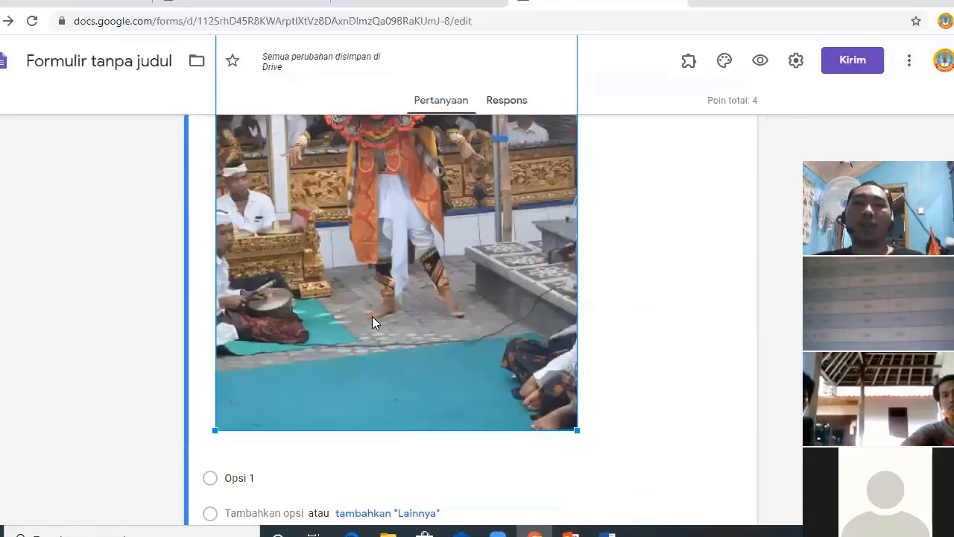
scroll(372, 316, down, 1)
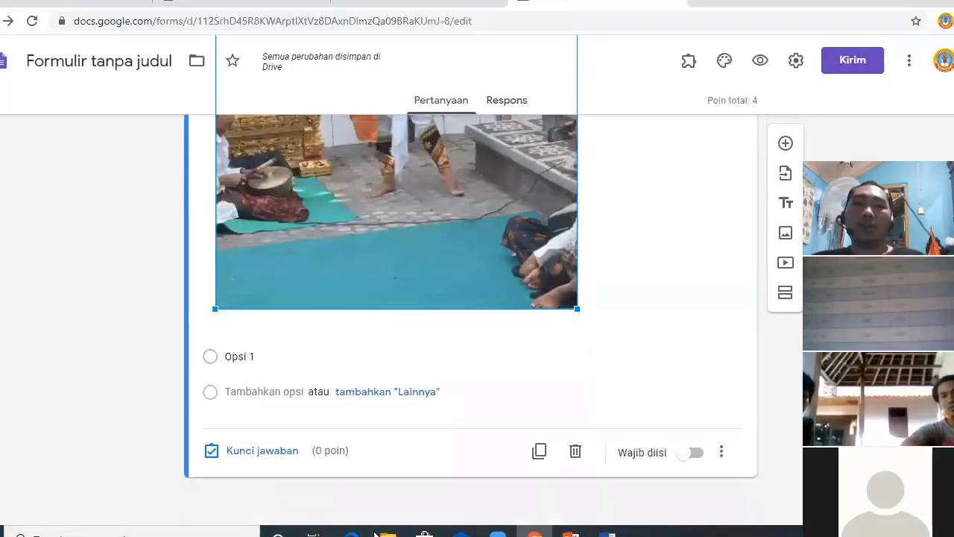
scroll(310, 343, up, 5)
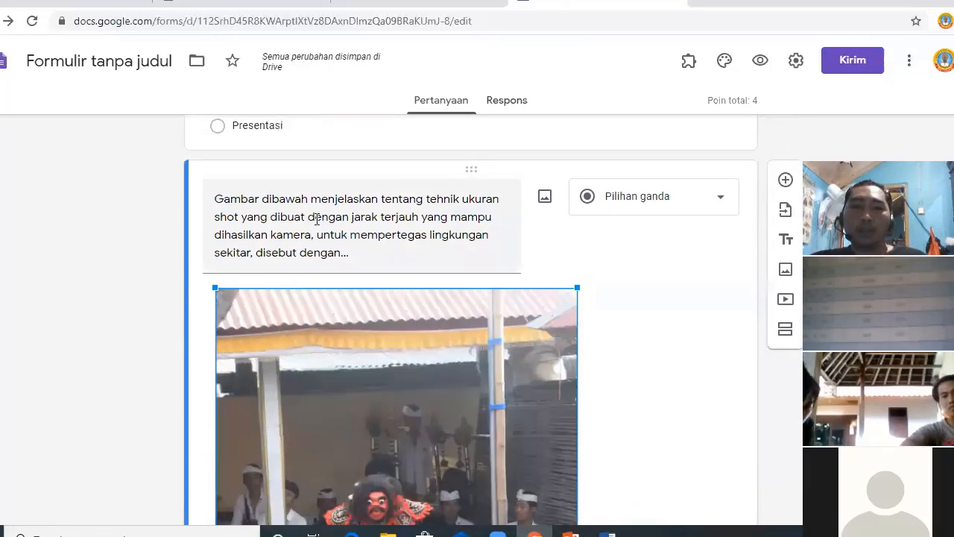
triple_click(317, 219)
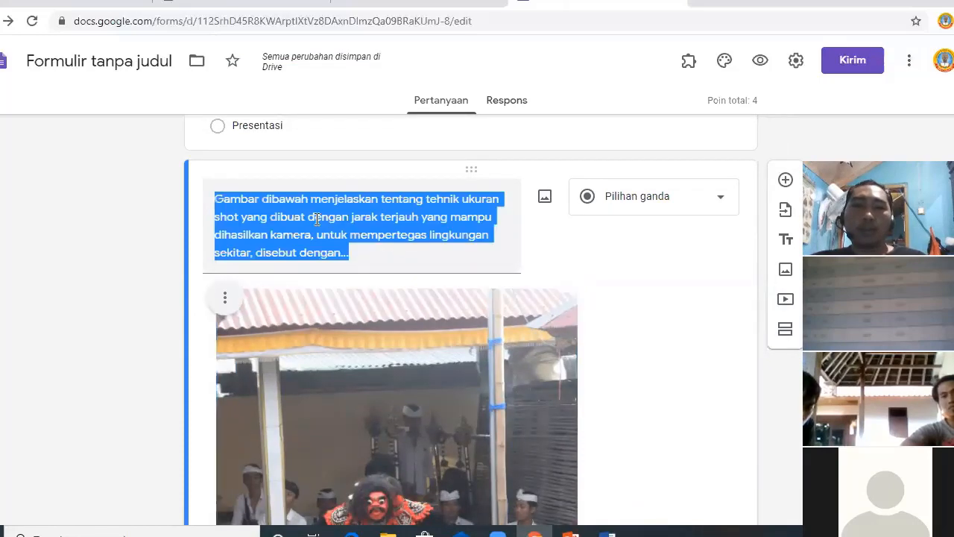
click(362, 379)
scroll(362, 380, down, 4)
scroll(362, 386, down, 3)
Copy the five answer options of question 32, from Long shot to Big Close up, in the Word document
click(260, 356)
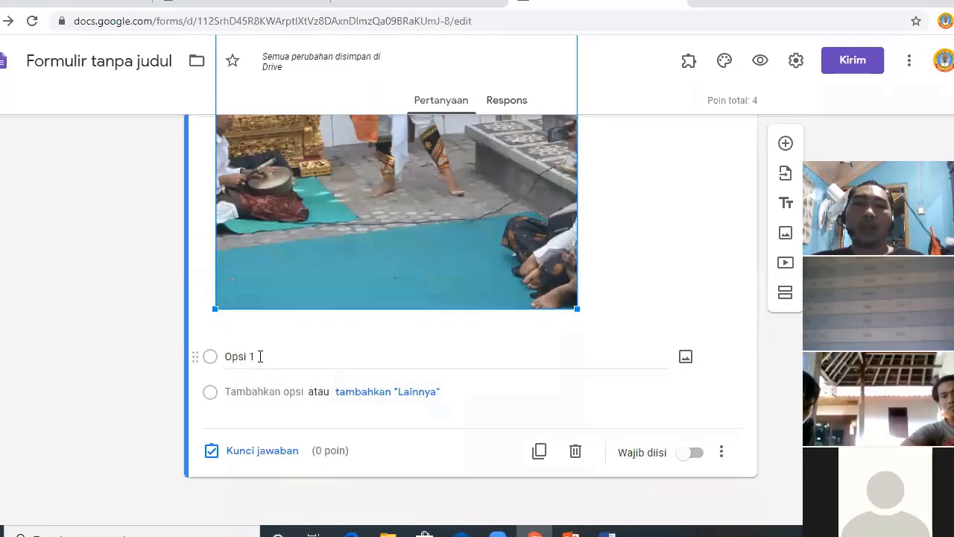
triple_click(260, 356)
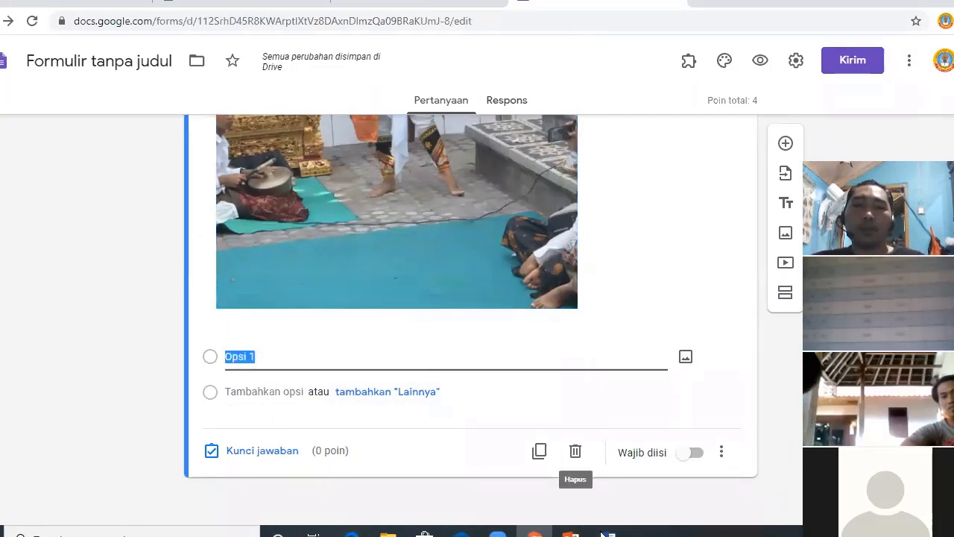
mouse_move(609, 534)
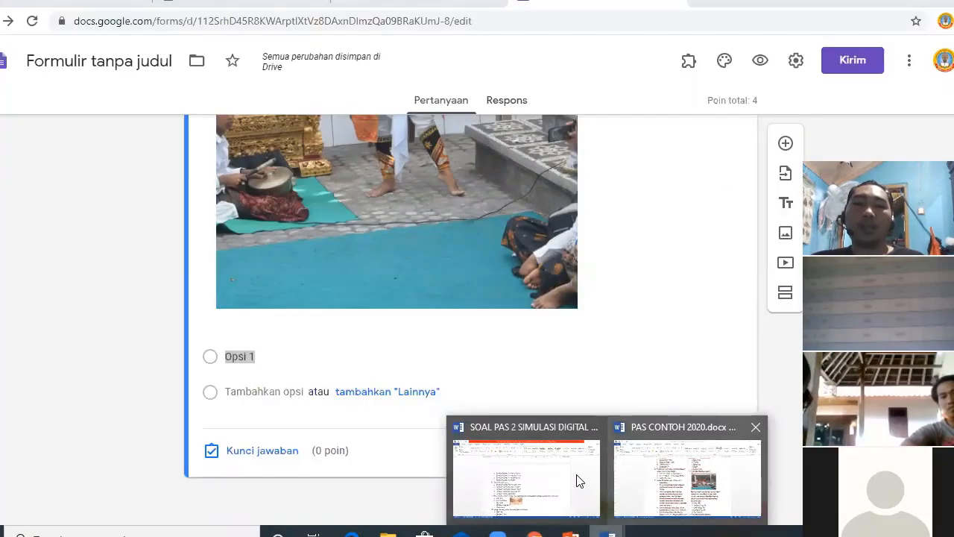
click(575, 481)
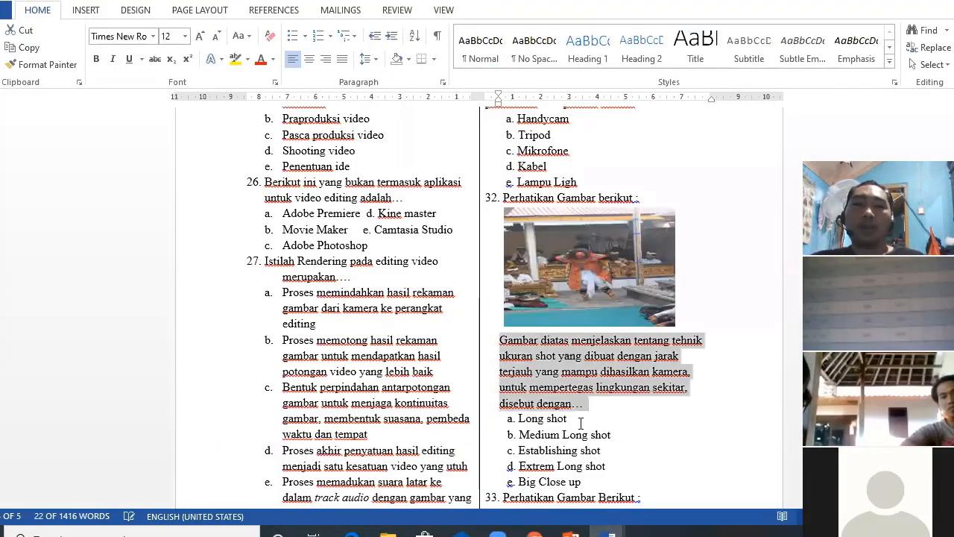
click(580, 425)
scroll(567, 403, down, 2)
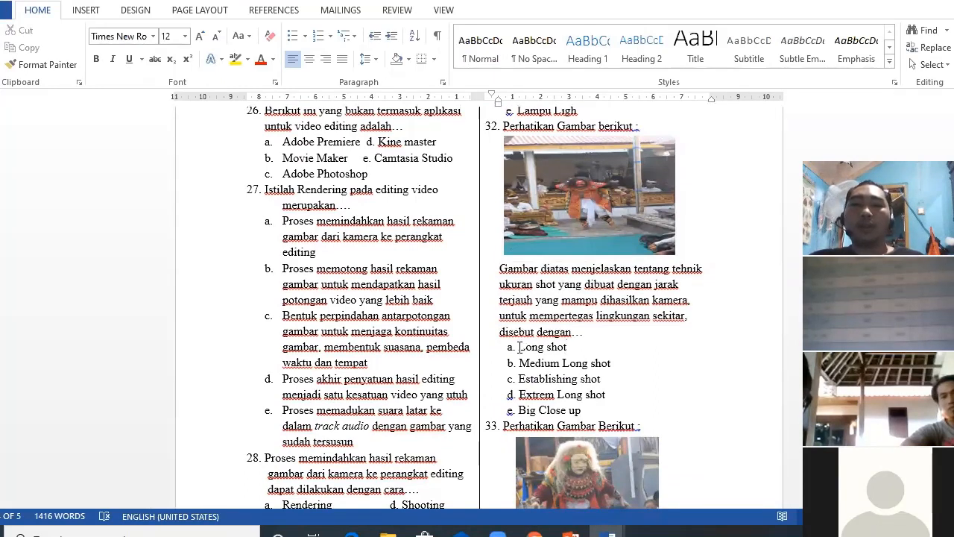
drag(520, 346, 589, 410)
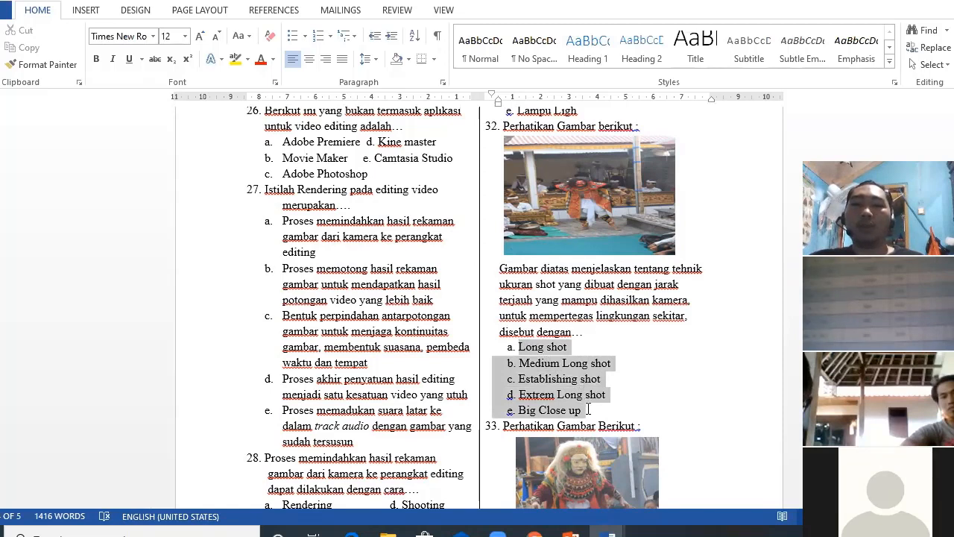
right_click(541, 374)
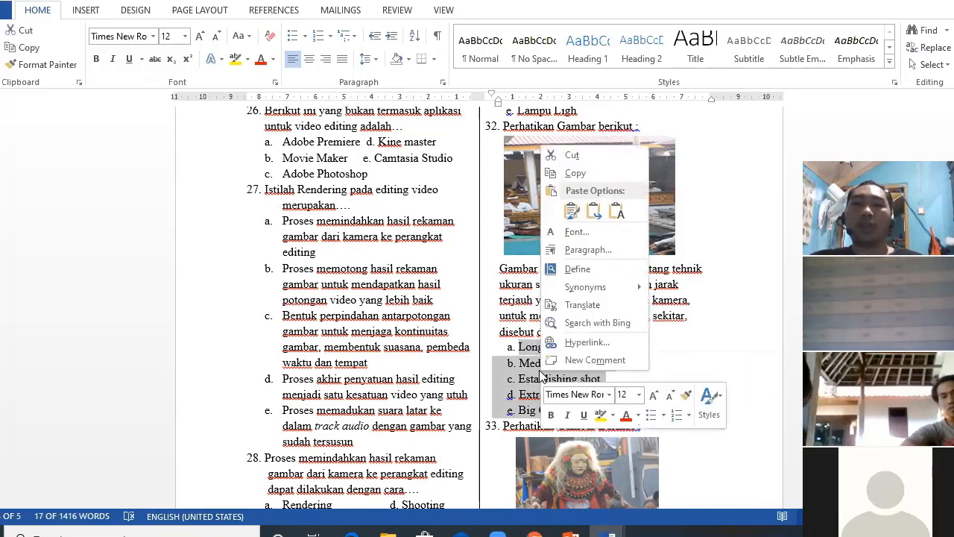
click(572, 174)
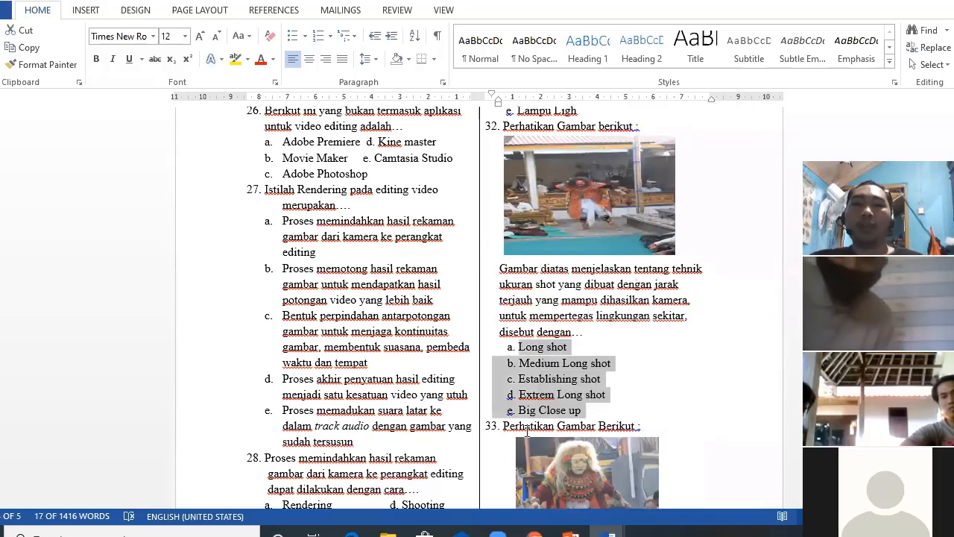
Paste the copied answer options over Opsi 1 in the picture question of the form
click(532, 534)
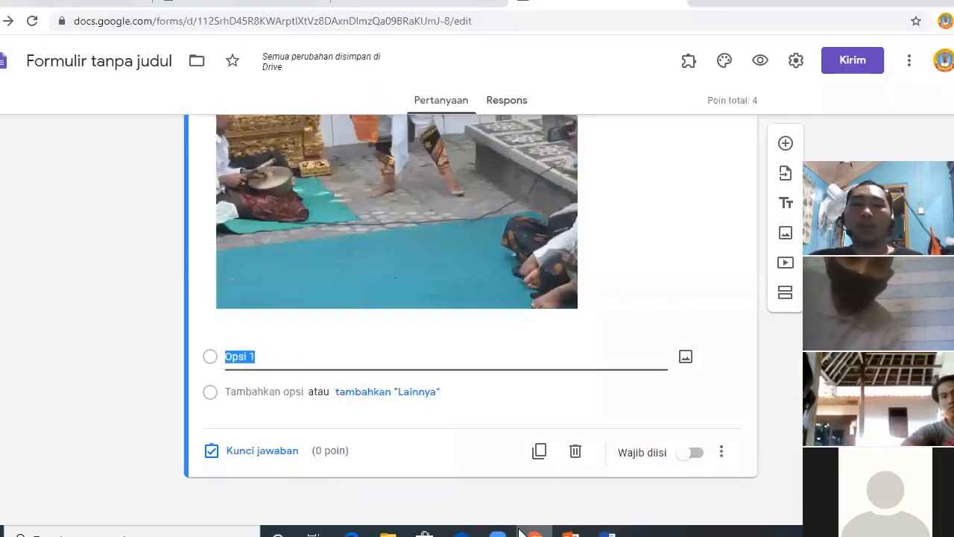
right_click(240, 355)
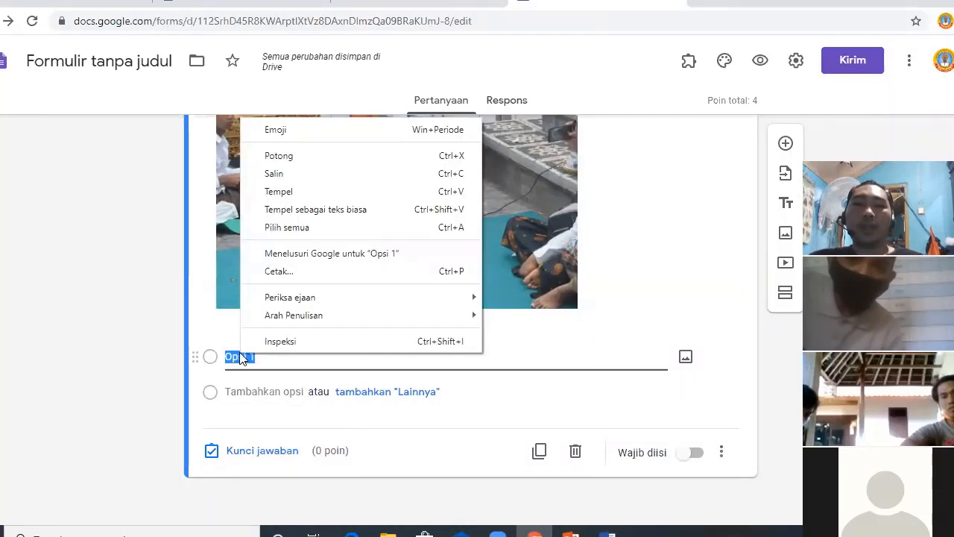
click(285, 197)
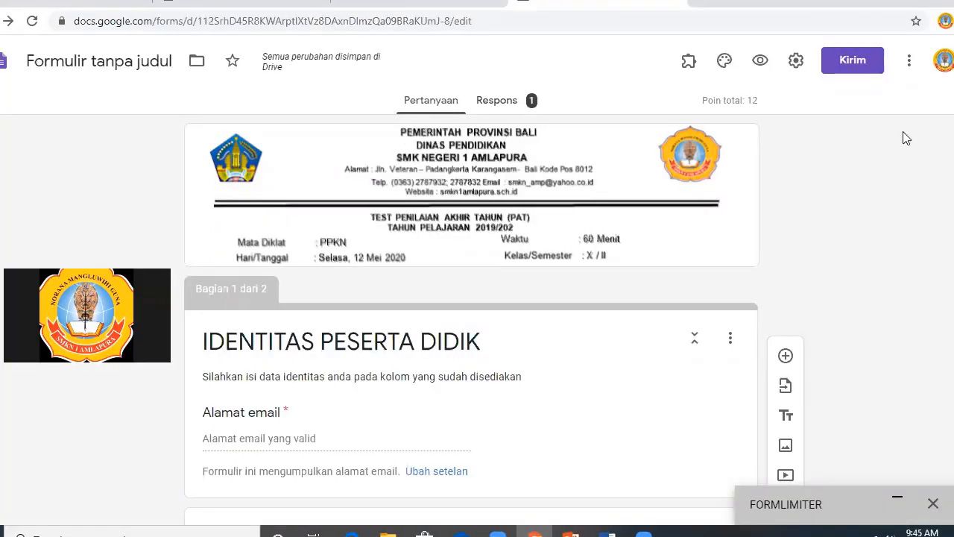
Get the form's sharing link, shorten its URL and copy it to the clipboard
click(853, 64)
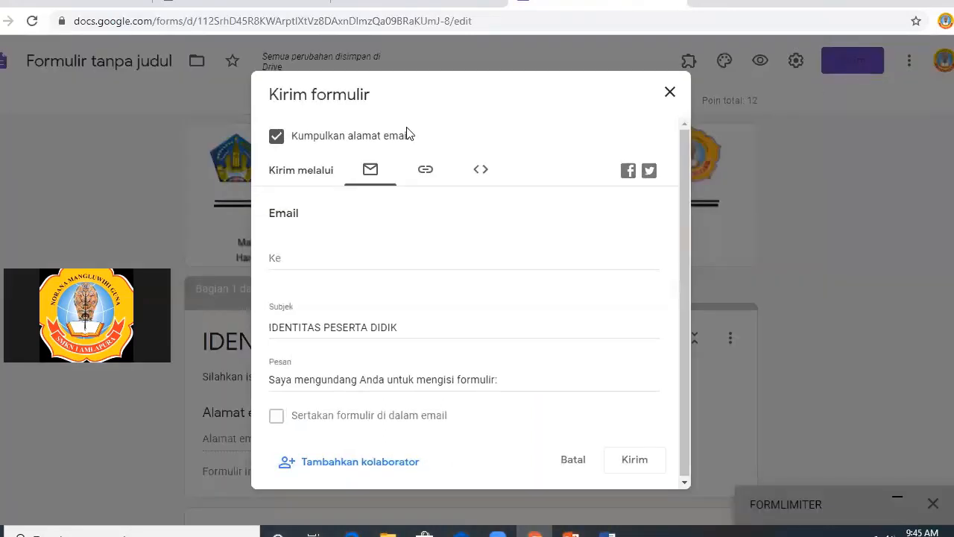
click(425, 171)
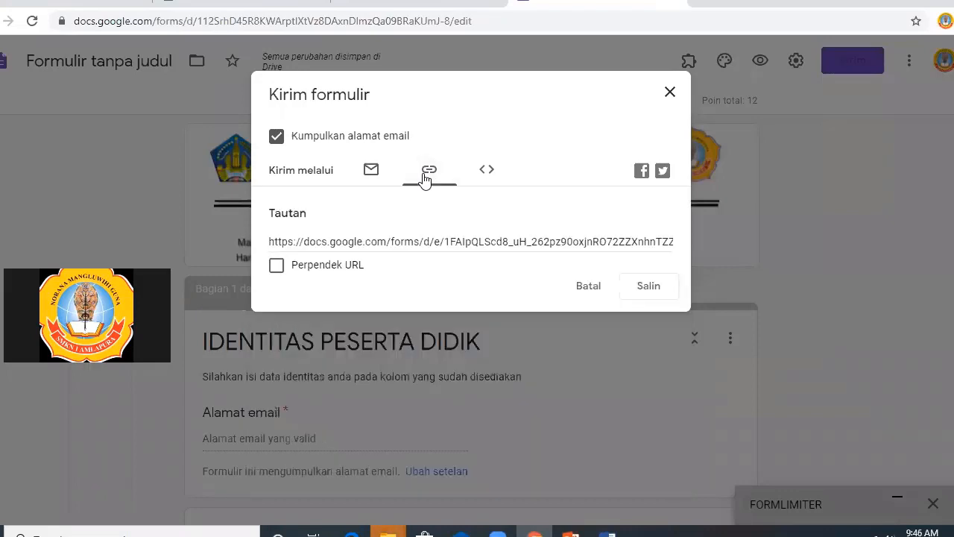
click(277, 266)
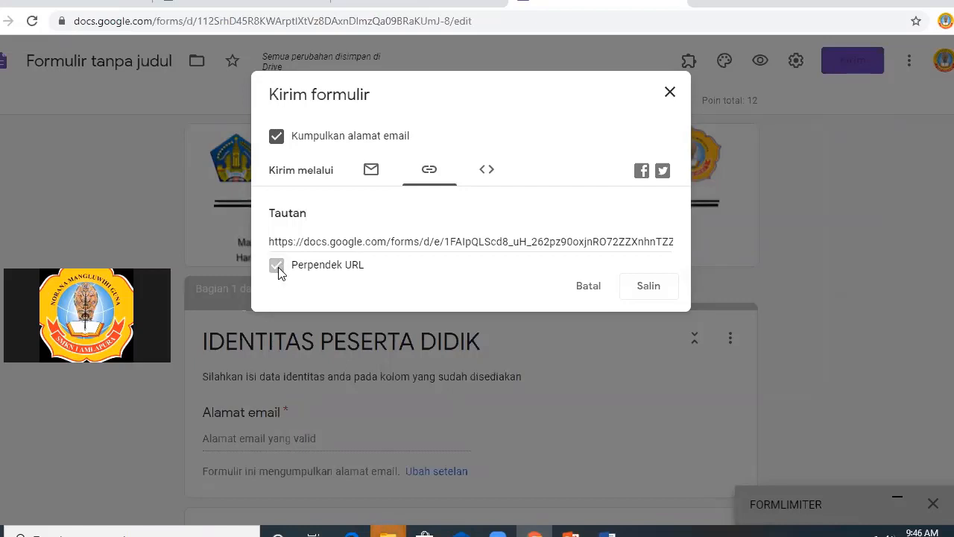
click(457, 243)
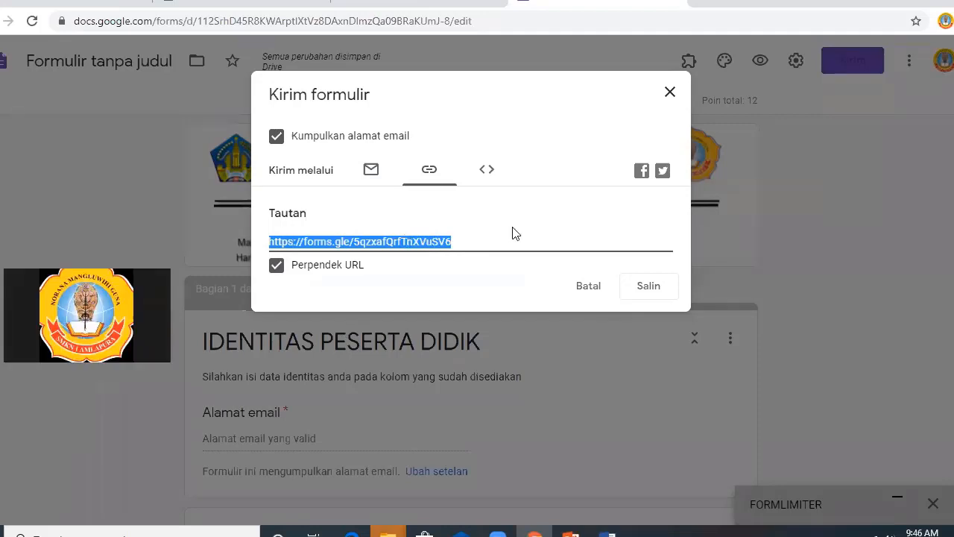
right_click(488, 237)
click(486, 220)
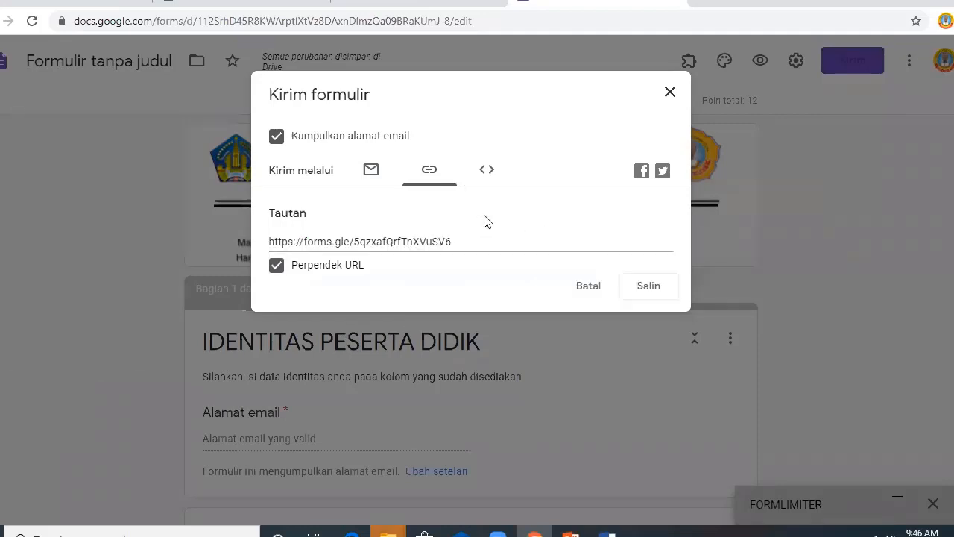
click(660, 294)
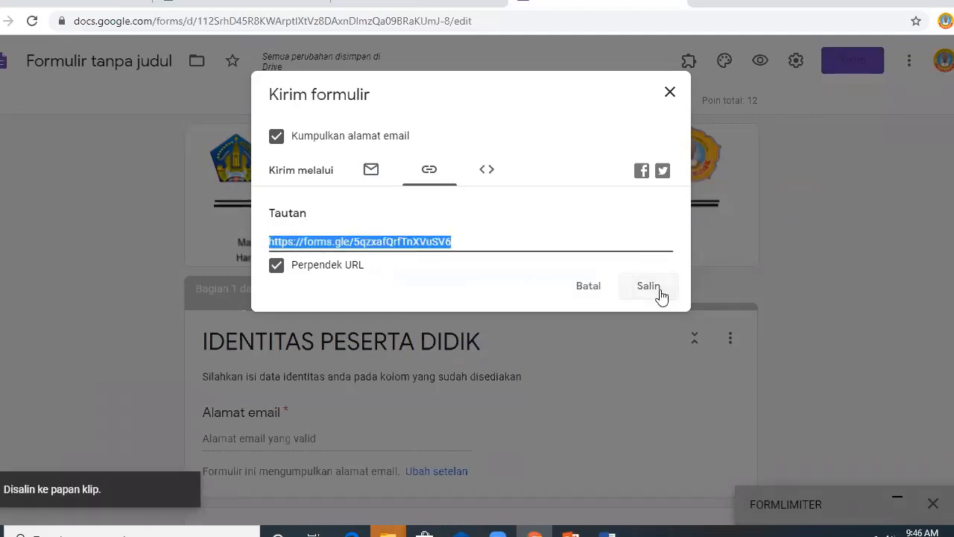
Open Bitly's link management page in a new browser tab
click(705, 3)
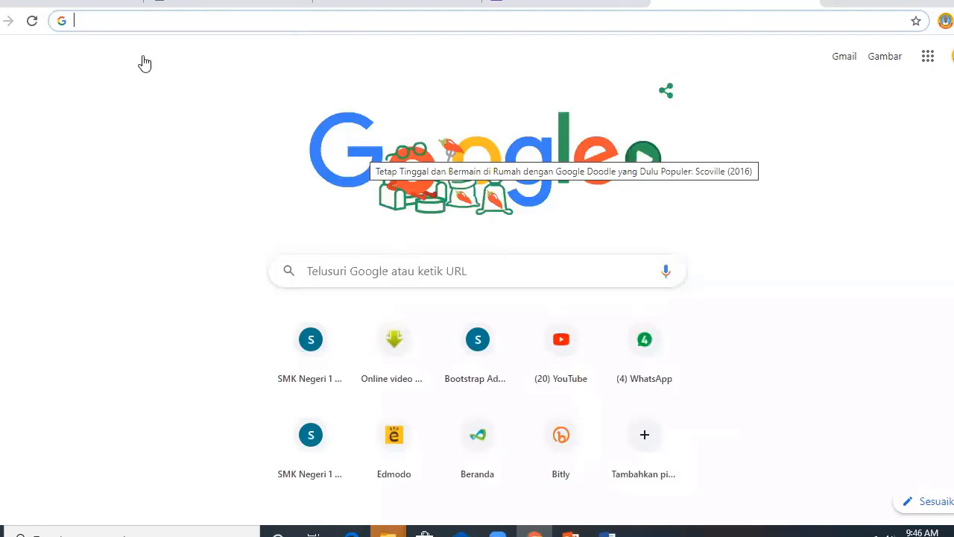
click(403, 4)
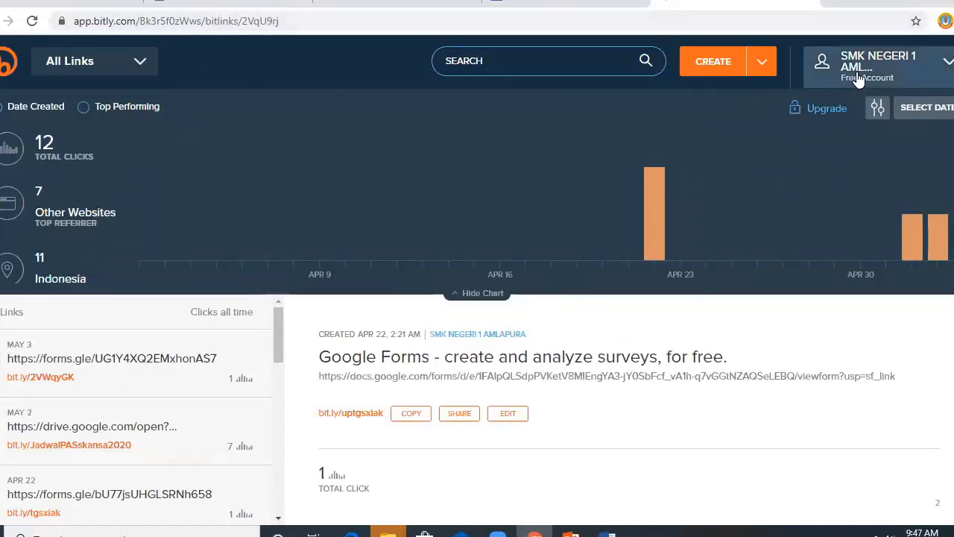
click(762, 72)
click(774, 171)
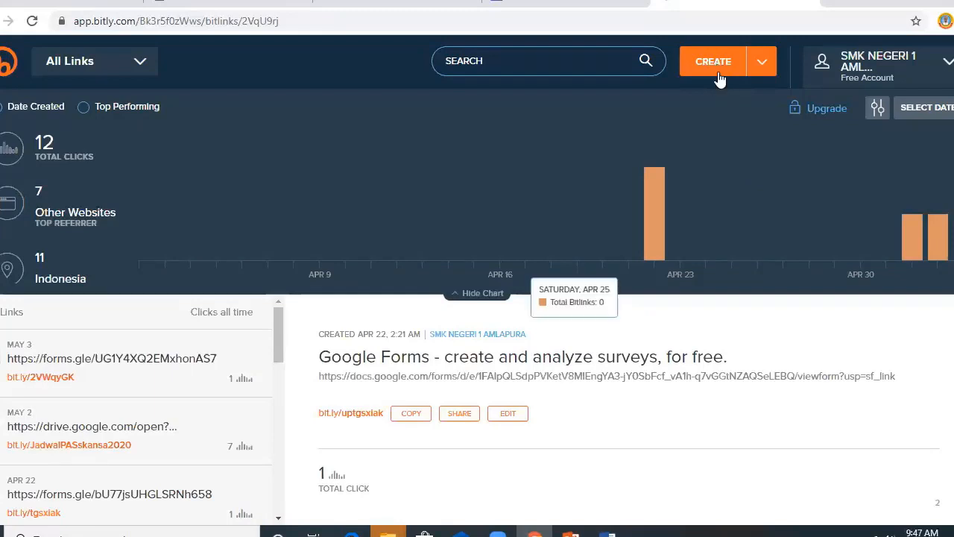
Copy the form's shortened link again and create a bit.ly link from it in Bitly
click(600, 5)
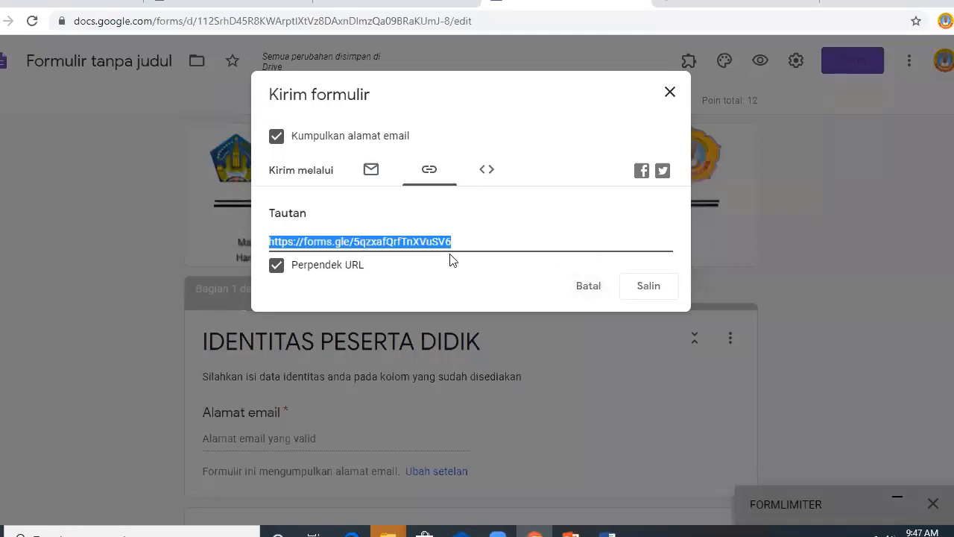
click(656, 295)
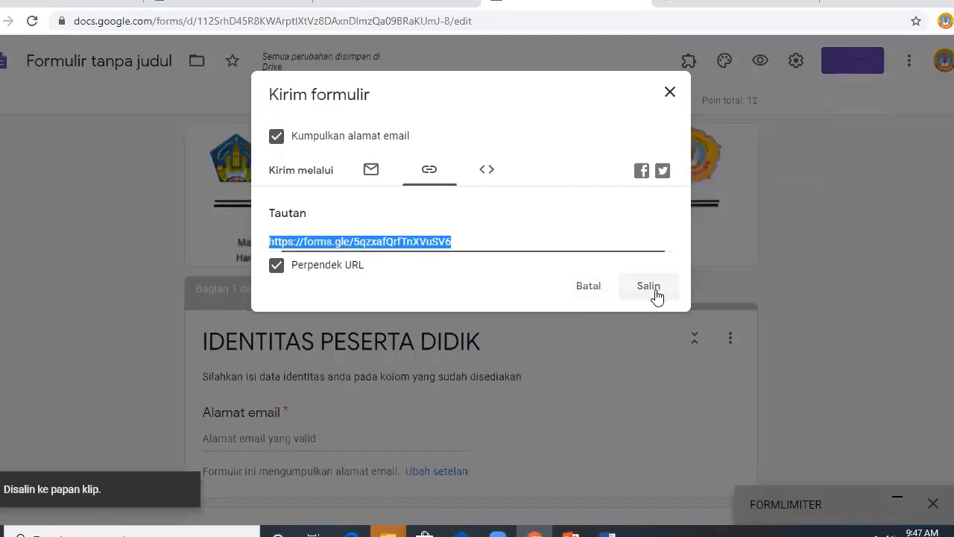
click(736, 3)
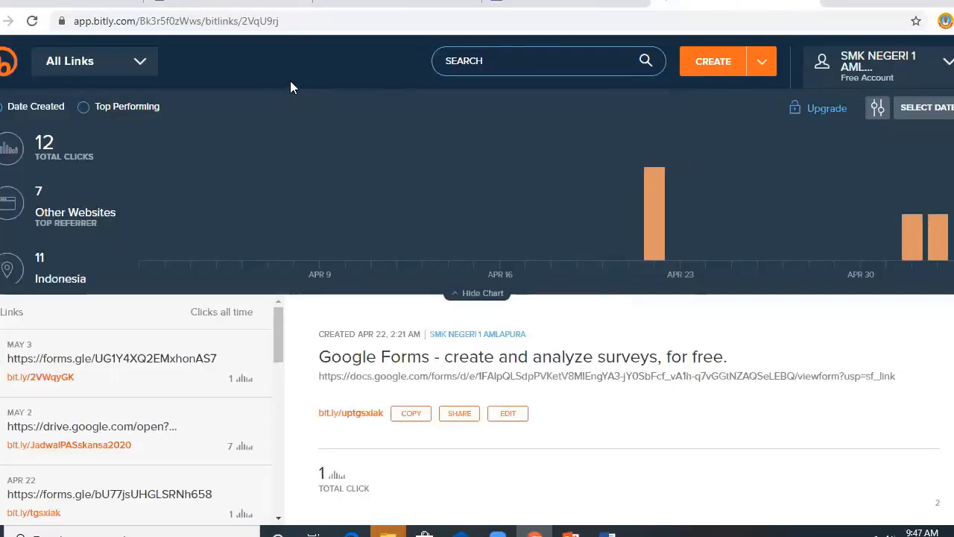
click(721, 67)
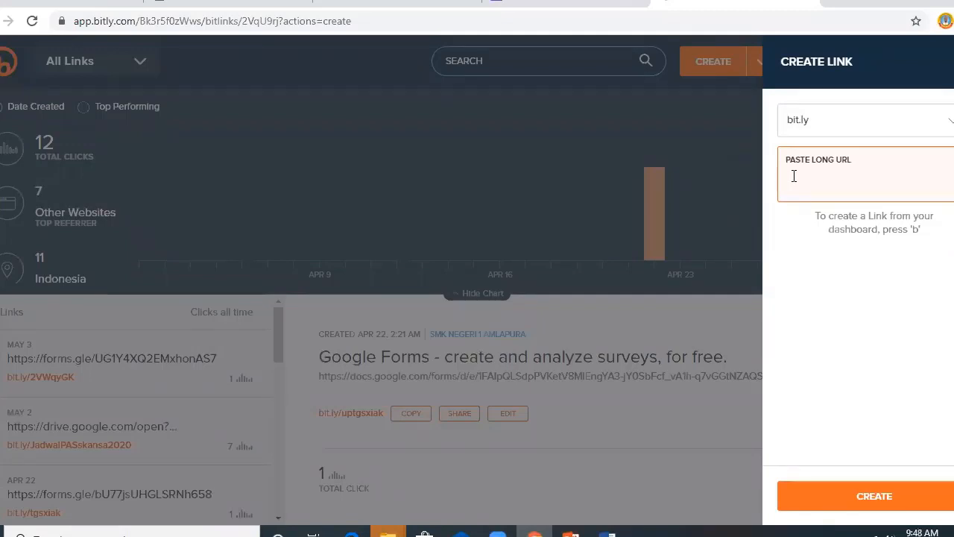
right_click(794, 176)
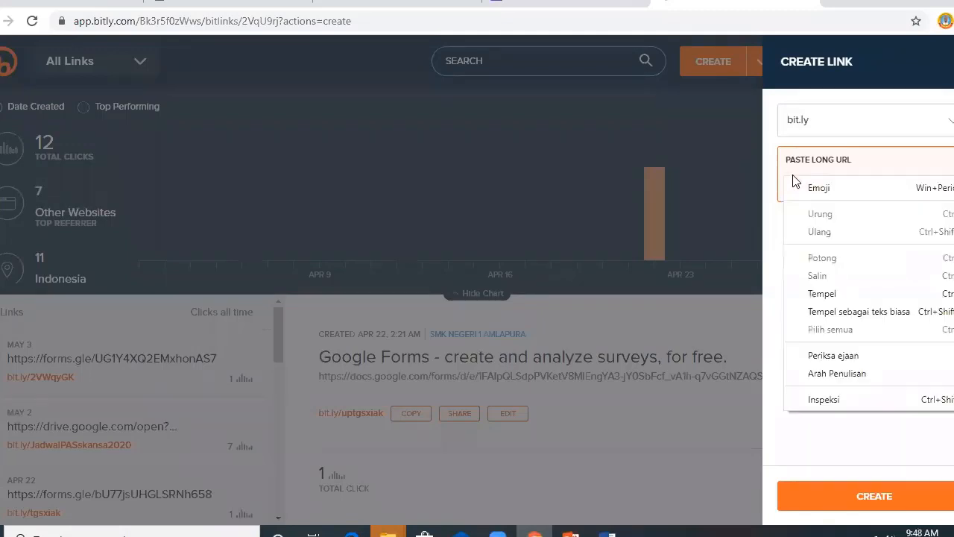
click(861, 292)
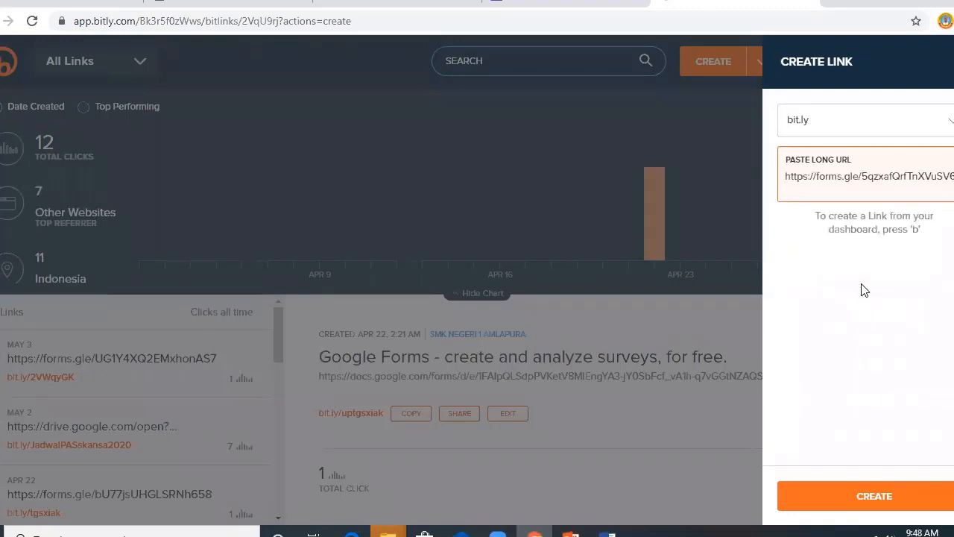
key(Return)
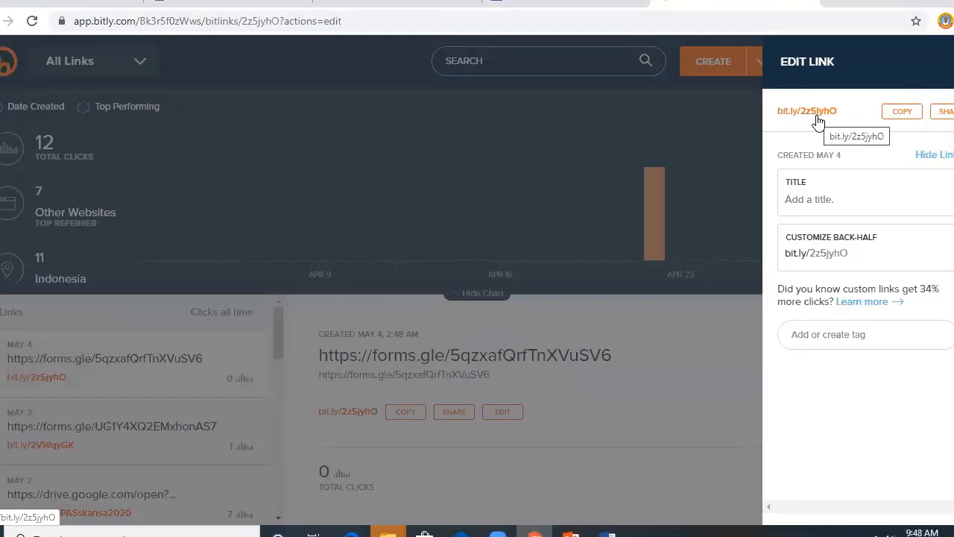
click(902, 113)
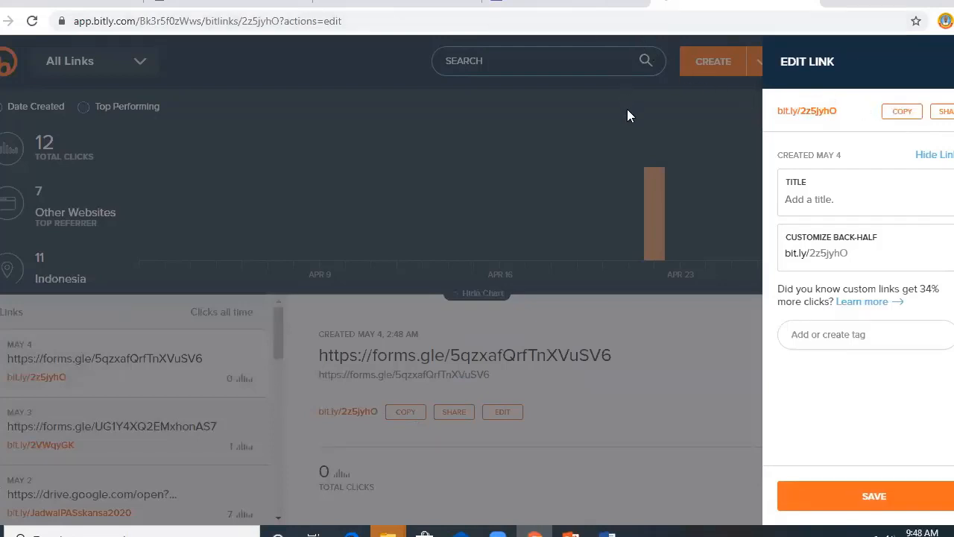
Customize the new Bitly link's back-half as patppkn2020 and save it
click(863, 246)
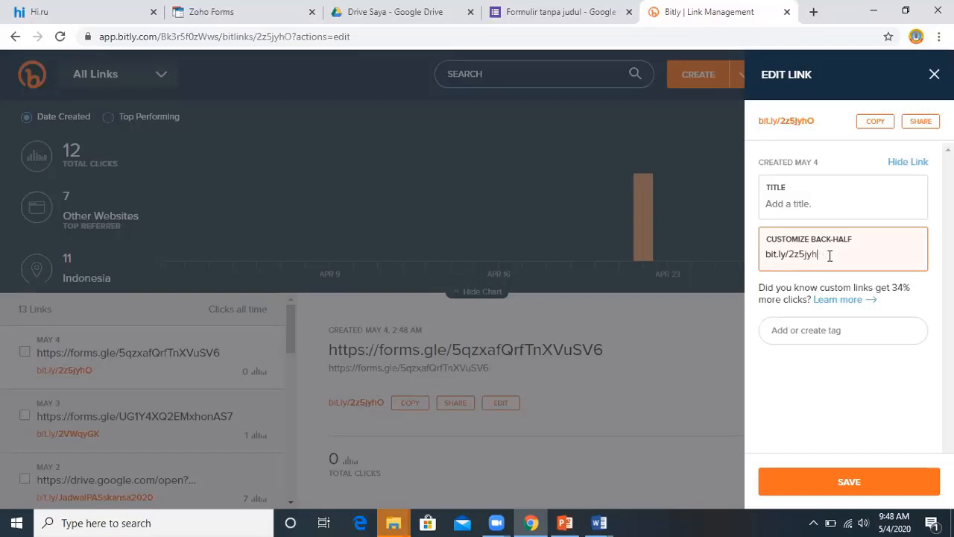
key(BackSpace)
key(BackSpace)
key(BackSpace)
key(BackSpace)
key(BackSpace)
key(BackSpace)
text(p)
text(at)
text(pat)
text(ppkn)
text(2020)
key(Return)
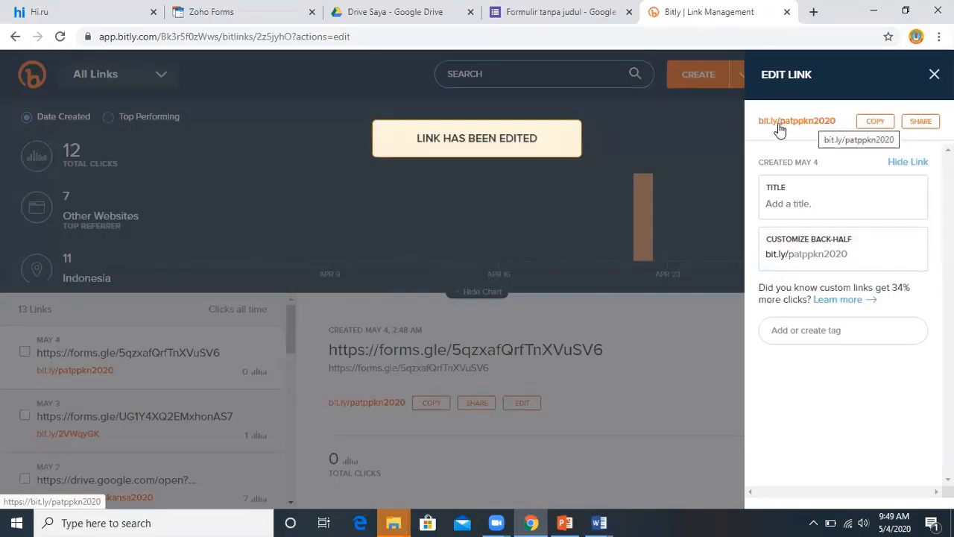
Test the customized link bit.ly/patppkn2020 in a new browser tab, and return to the form editor
click(879, 127)
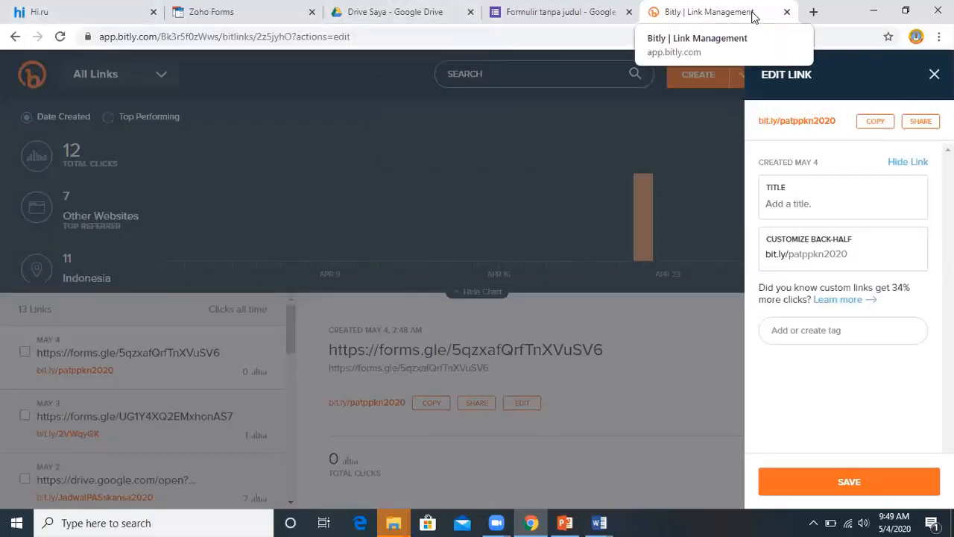
click(813, 12)
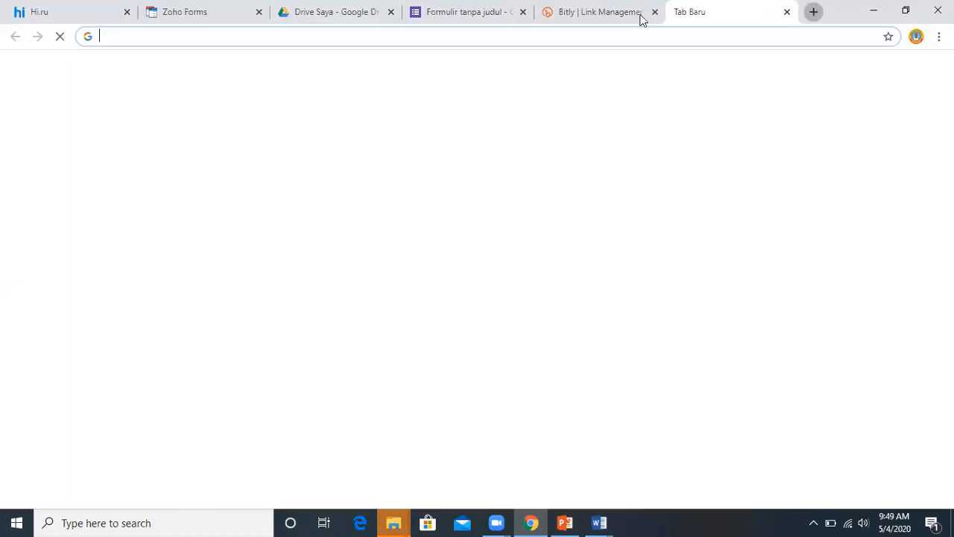
right_click(125, 36)
click(171, 131)
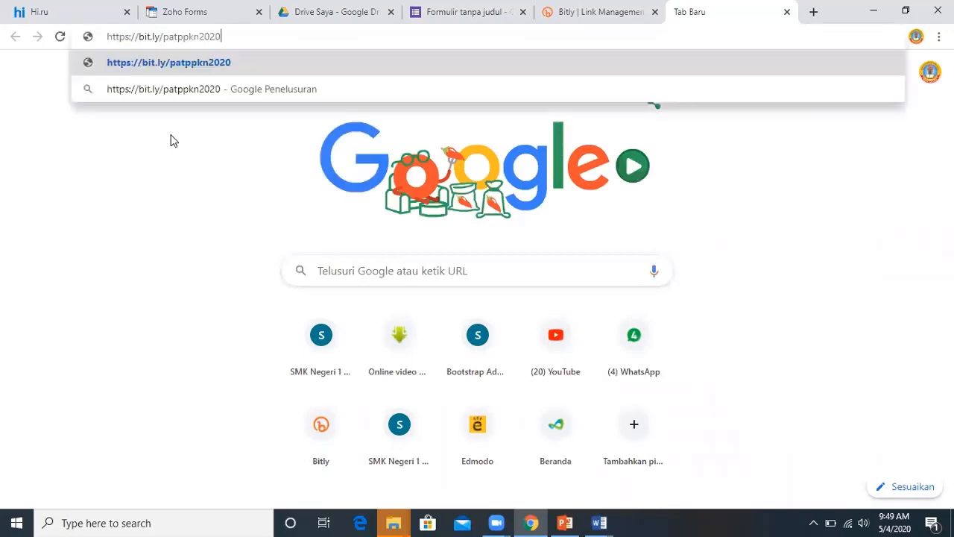
click(236, 69)
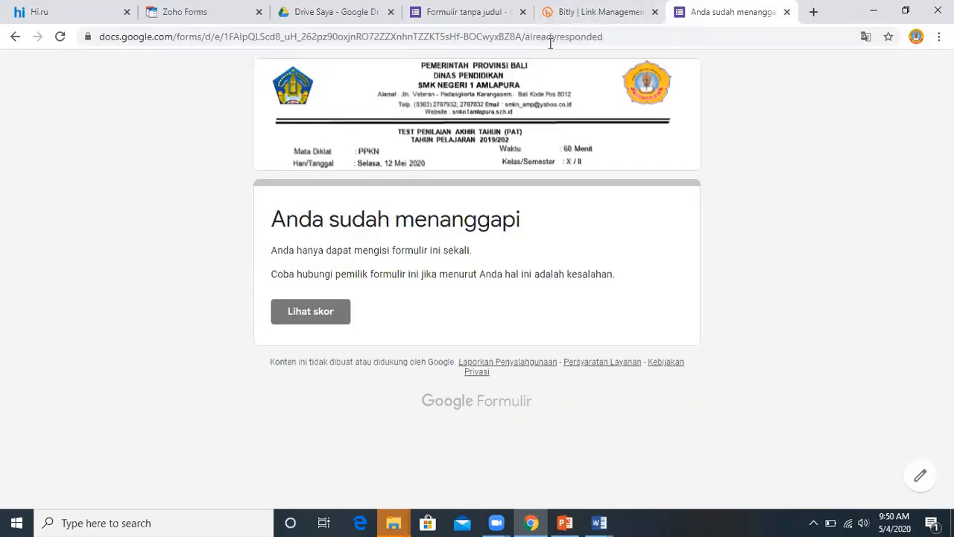
click(575, 17)
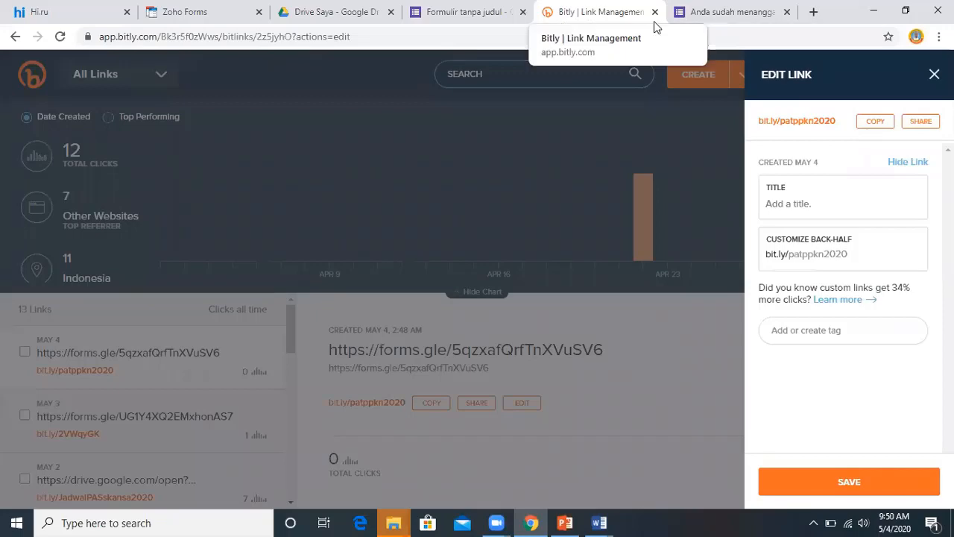
click(437, 13)
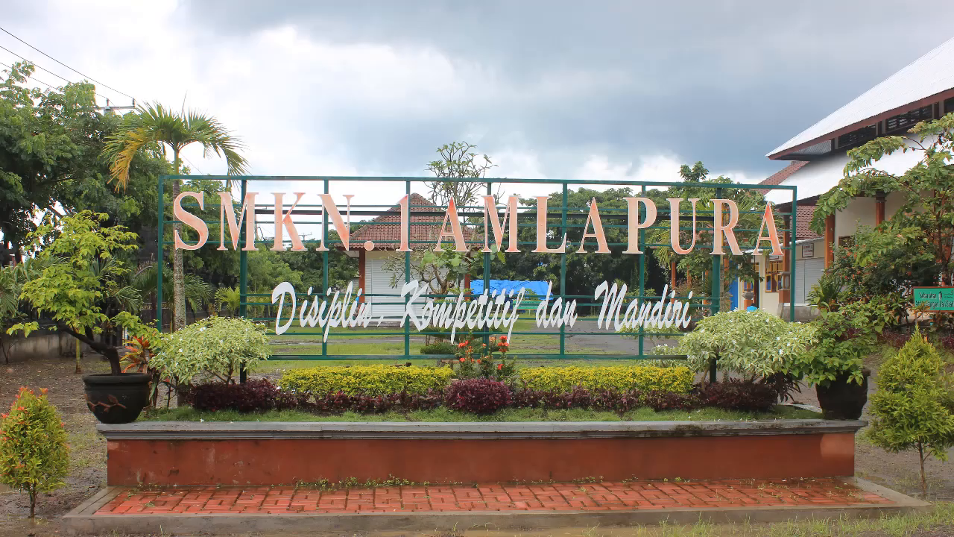